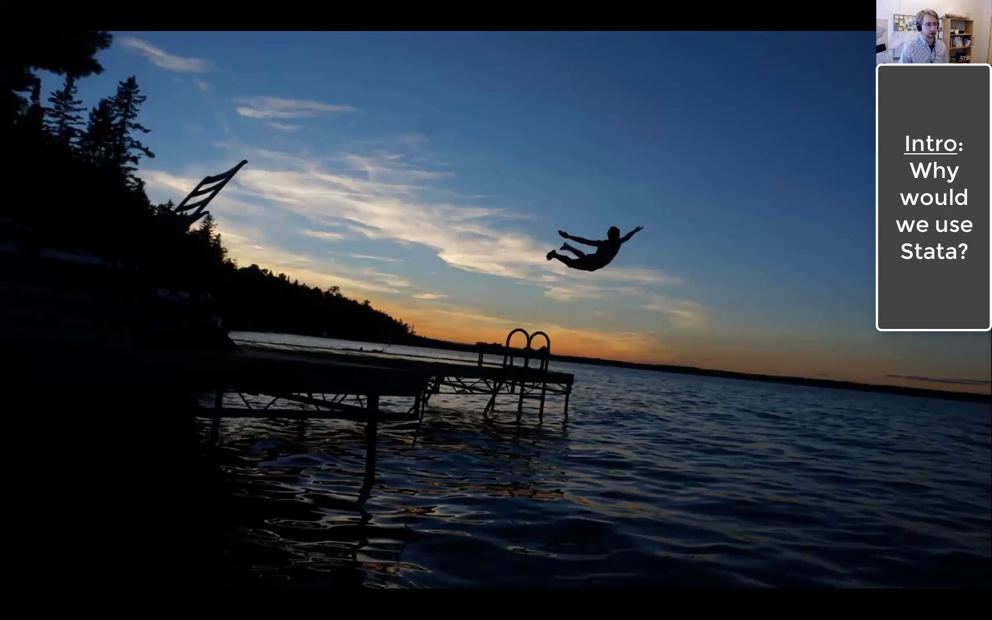
- Switch from the slide presentation to the Stata main window
key(alt+Tab)
key(alt+Tab)
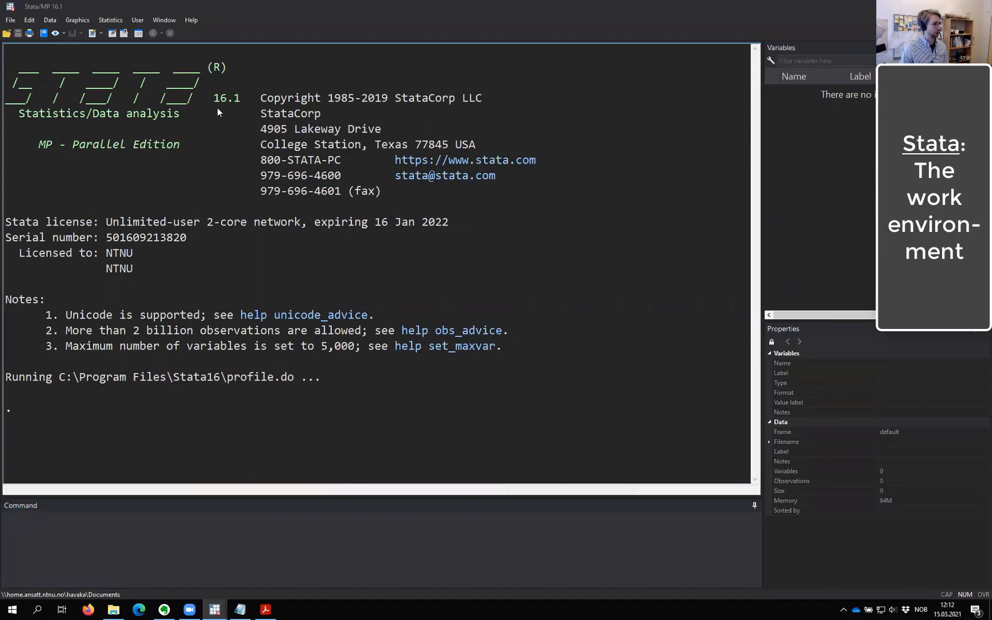
double_click(45, 144)
click(212, 124)
drag(219, 101, 228, 103)
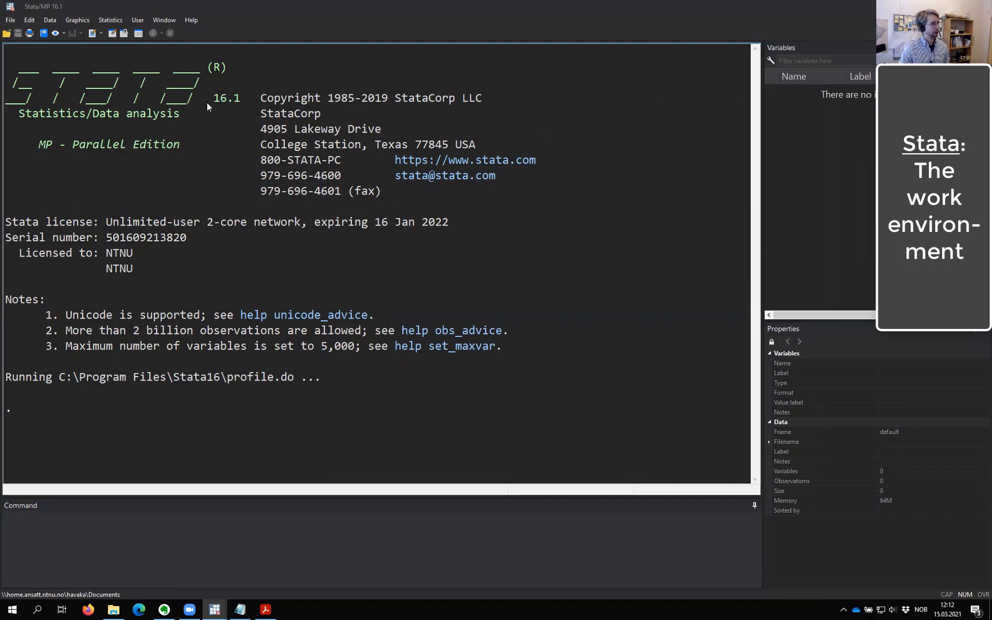
right_click(575, 182)
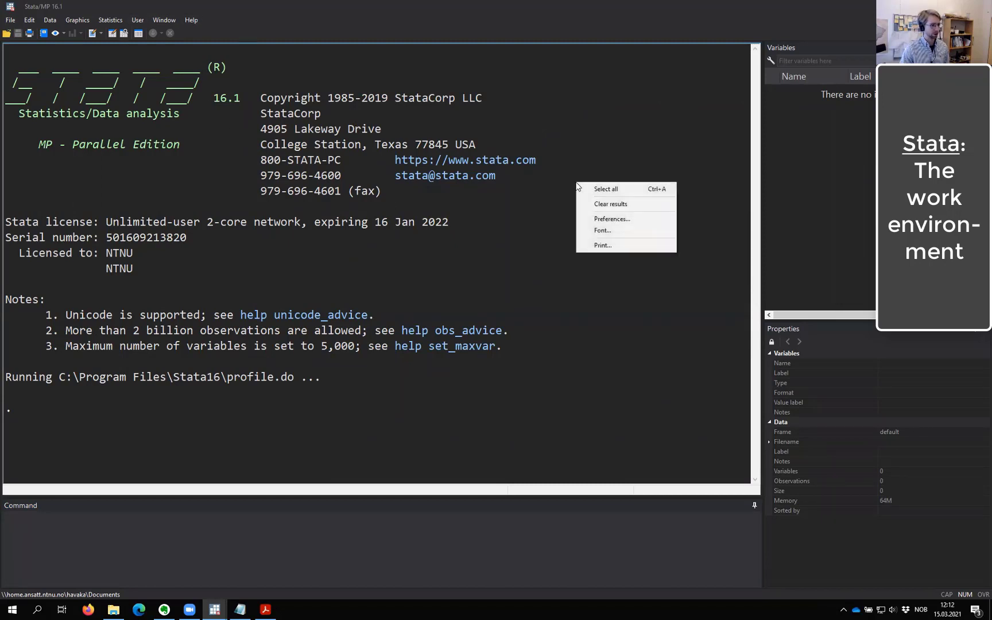
click(154, 6)
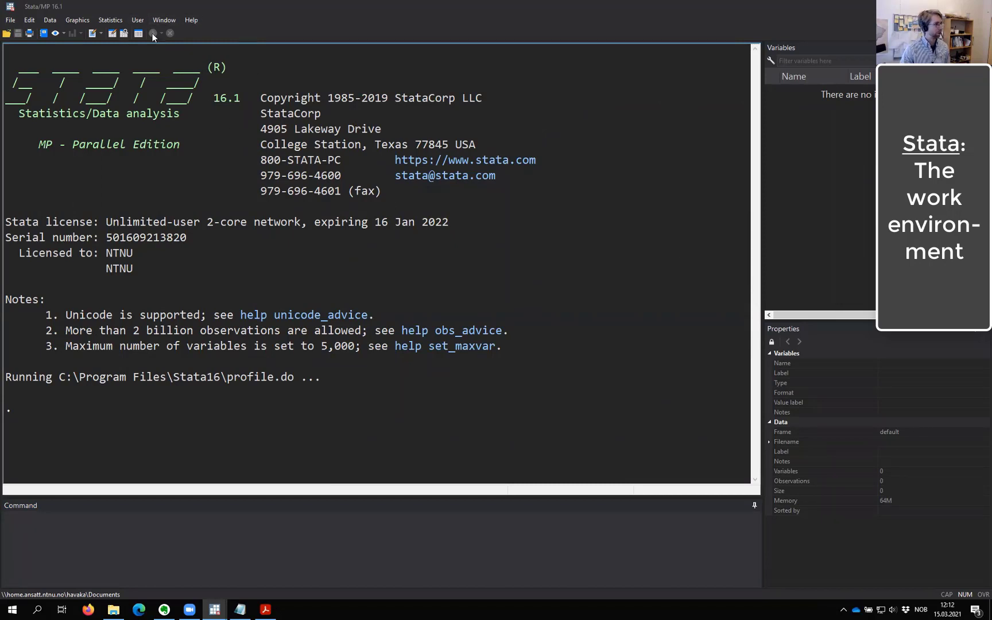
click(29, 21)
mouse_move(74, 22)
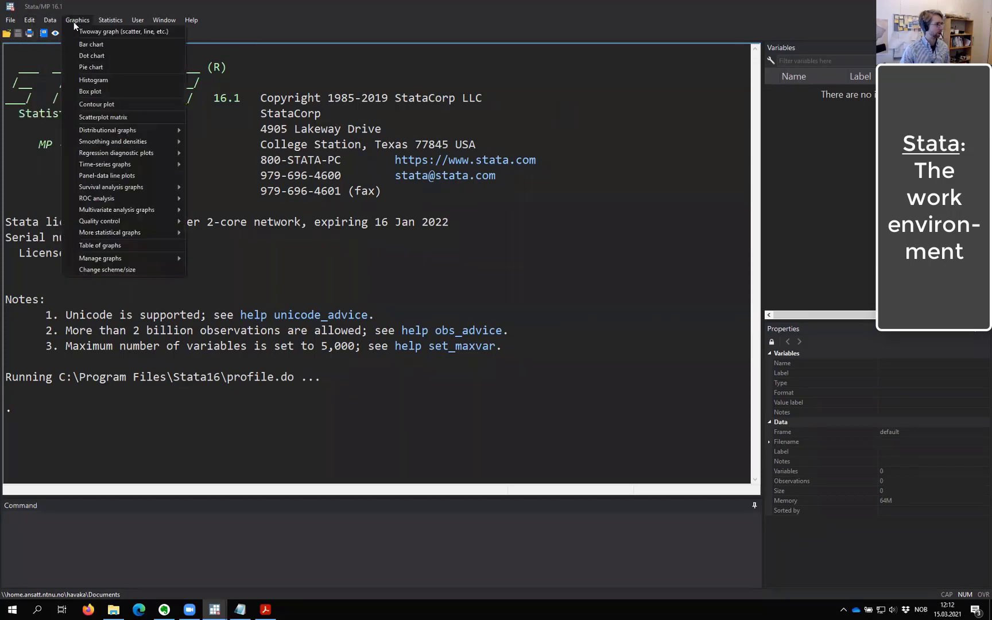
click(123, 270)
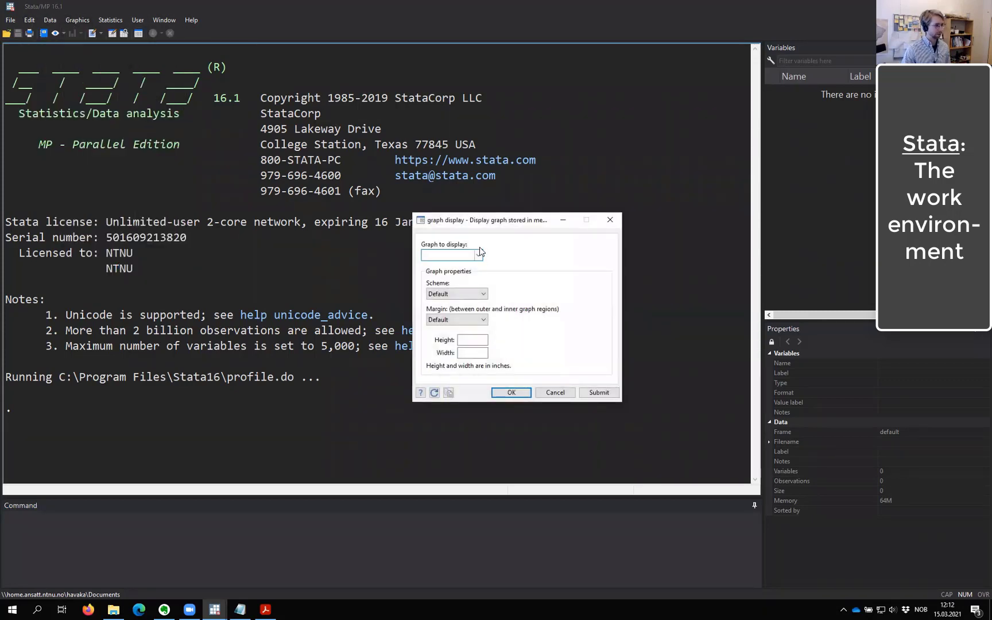
click(609, 219)
- Examine the available overall color schemes in the general preferences without changing the current one
click(10, 21)
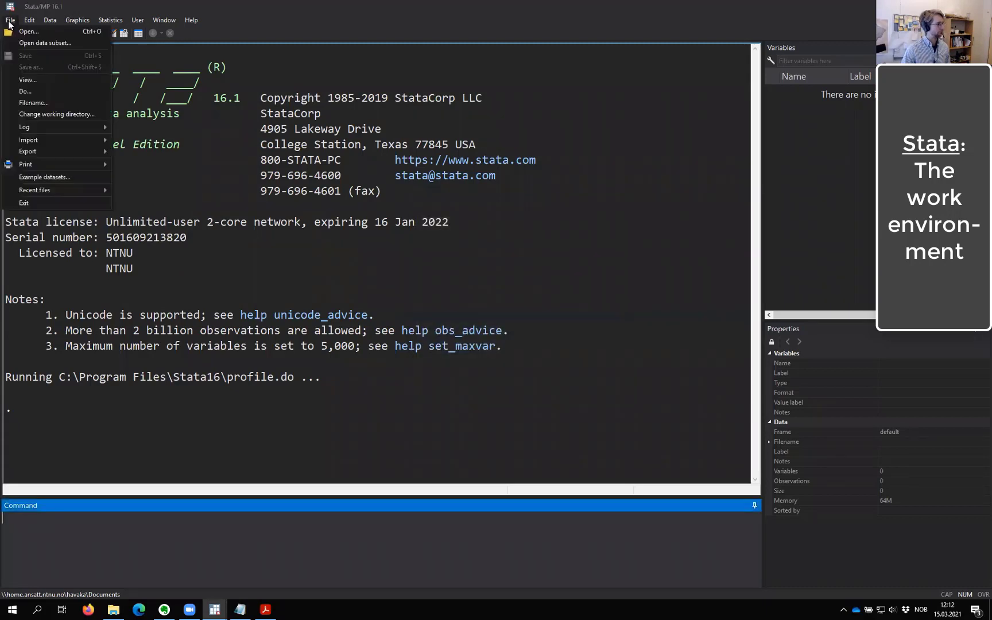
mouse_move(30, 21)
mouse_move(59, 149)
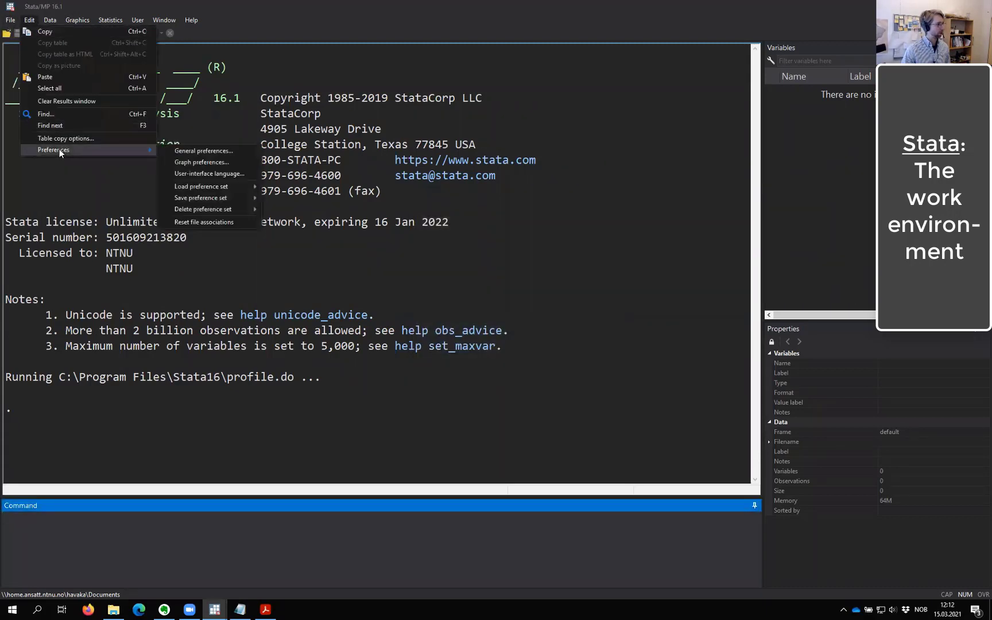
click(192, 150)
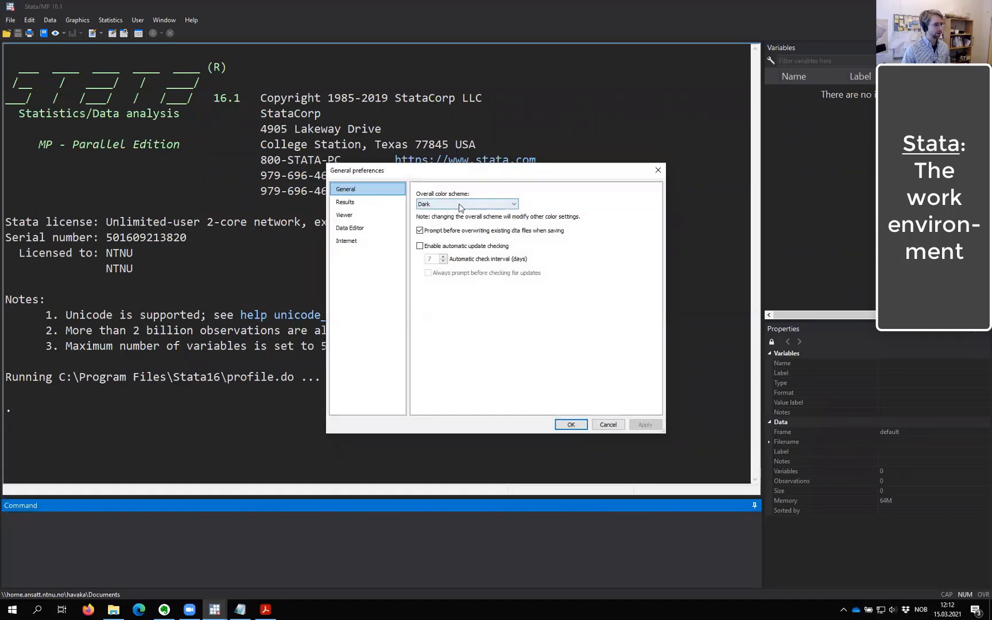
click(439, 204)
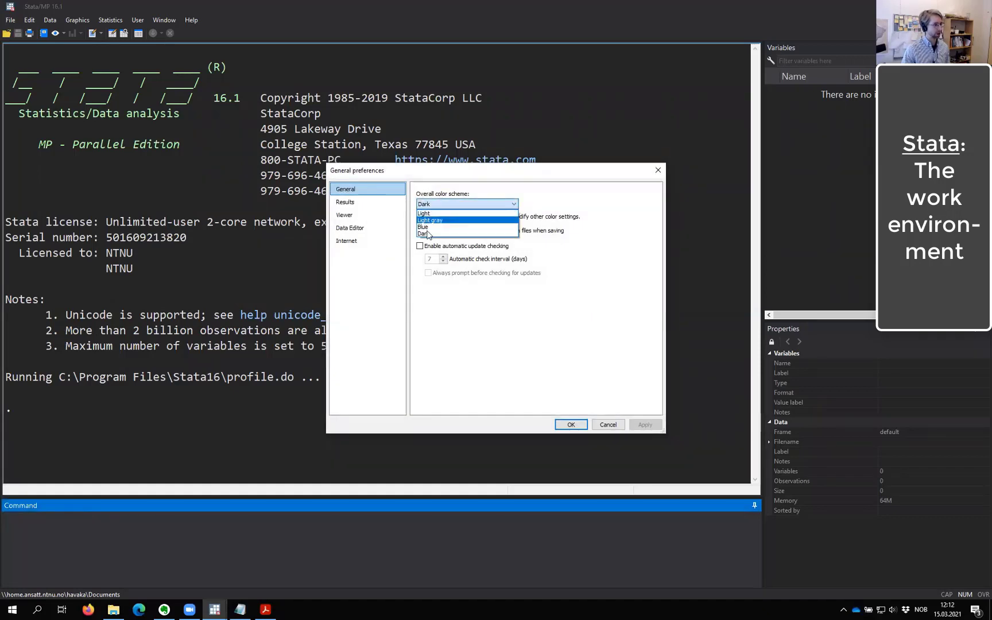
click(562, 173)
click(658, 169)
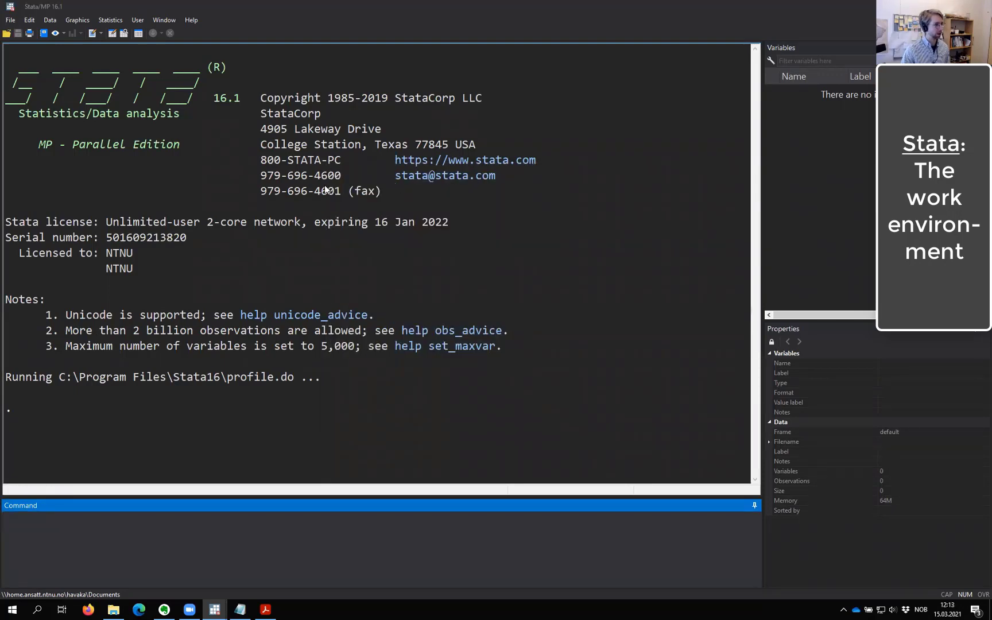
click(163, 520)
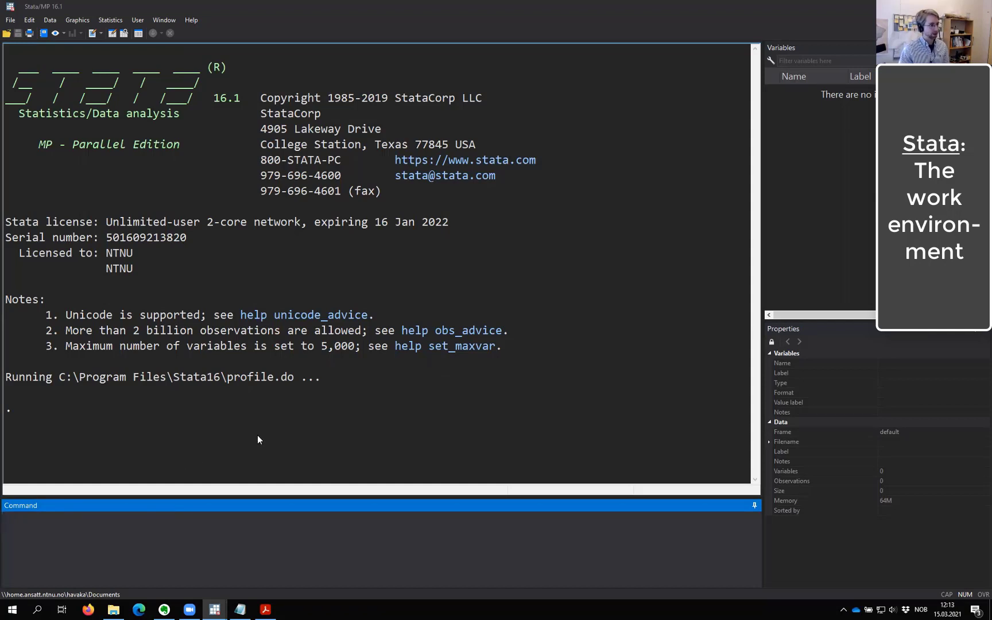
key(alt+Tab)
key(Escape)
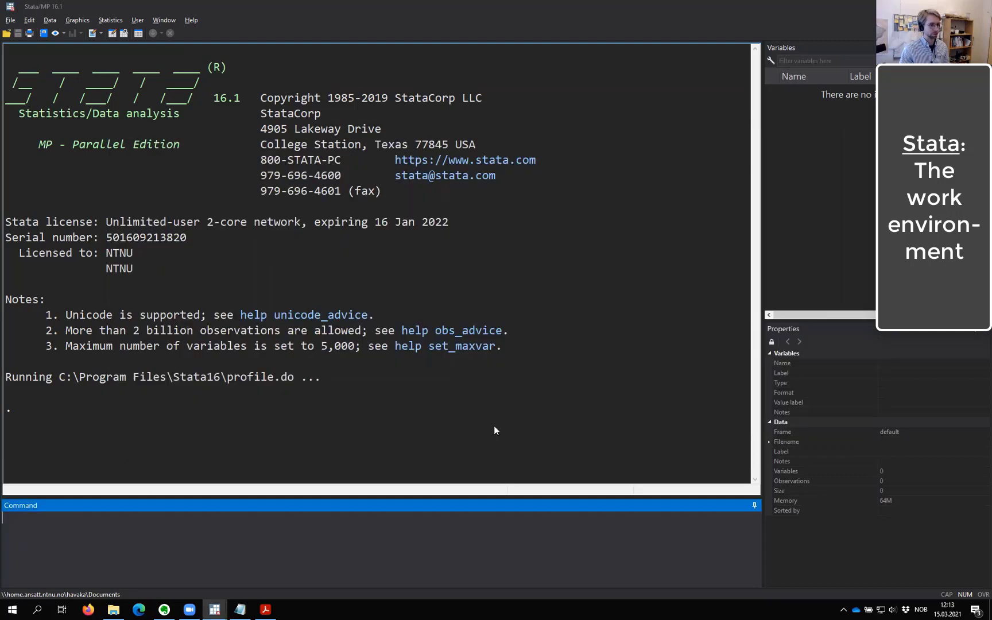
key(alt+Tab)
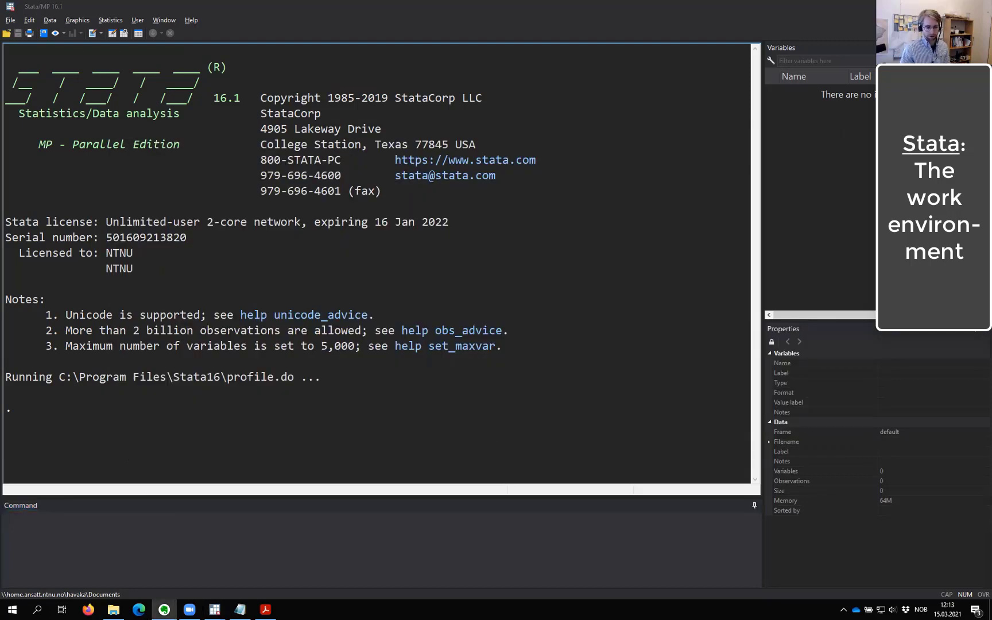
key(alt+Tab)
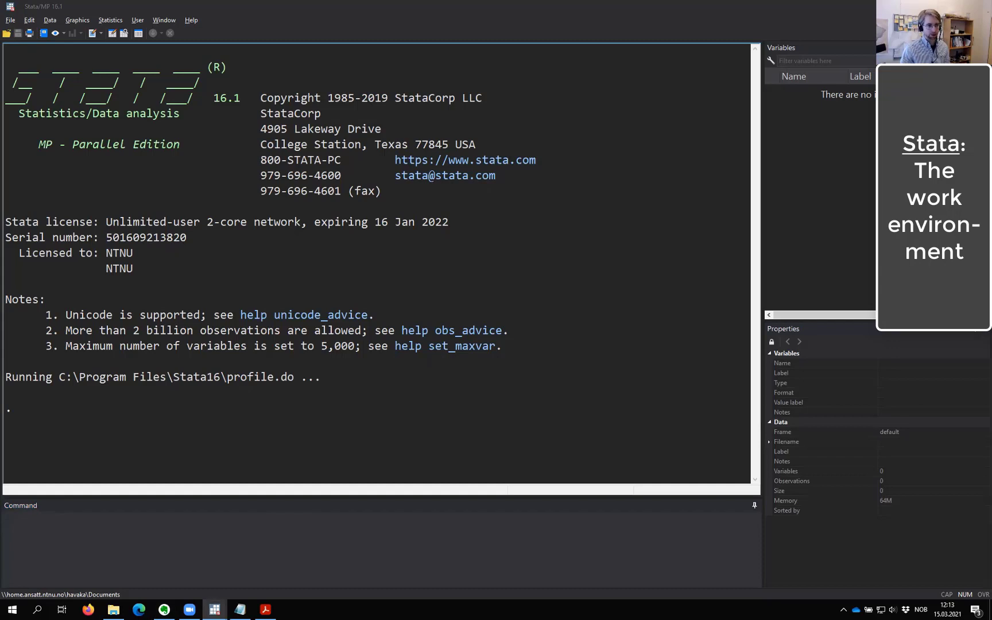
click(592, 539)
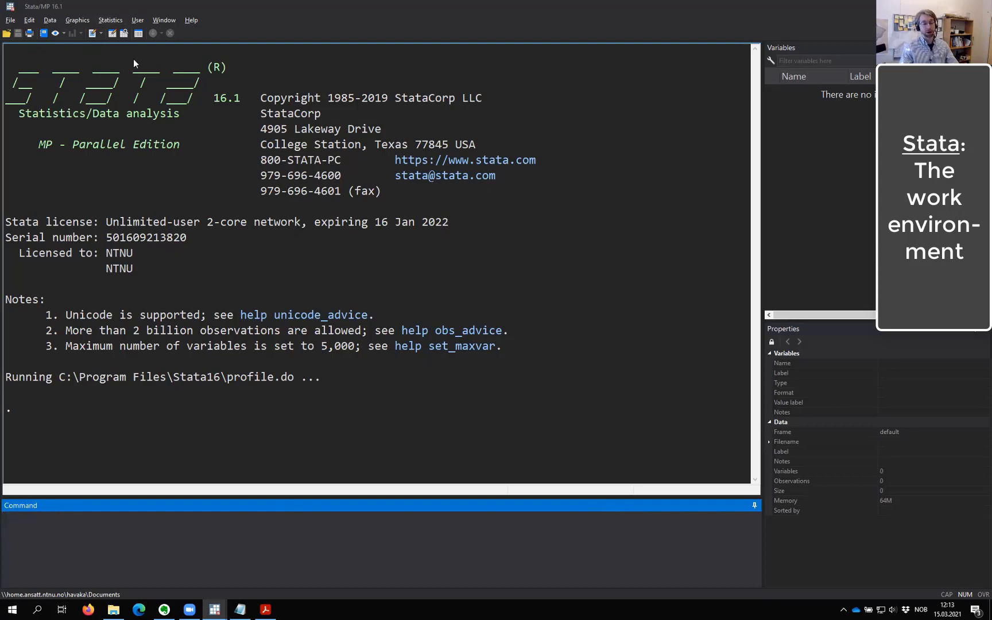
click(64, 21)
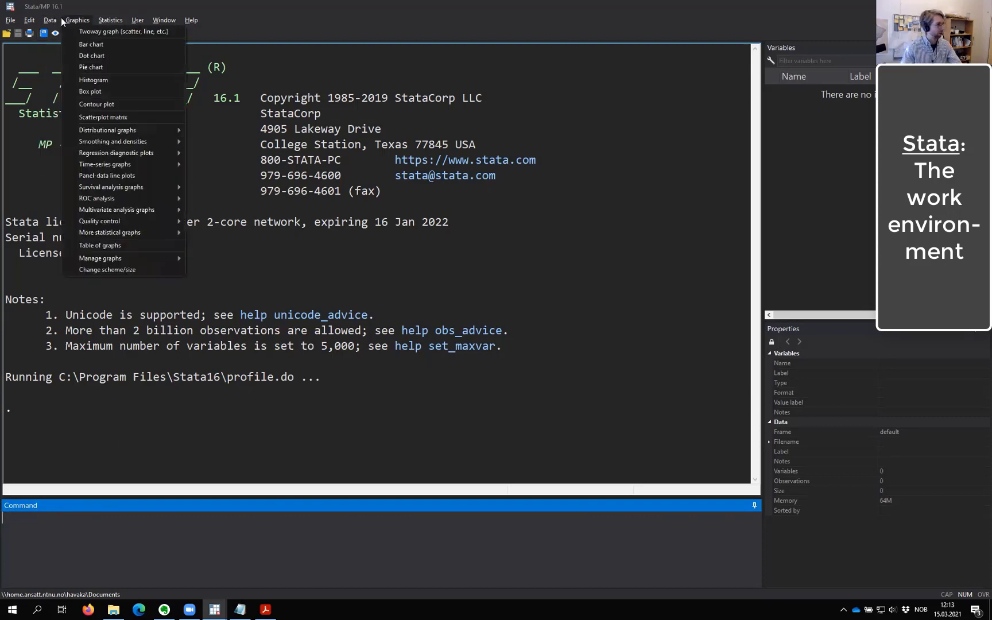
mouse_move(7, 23)
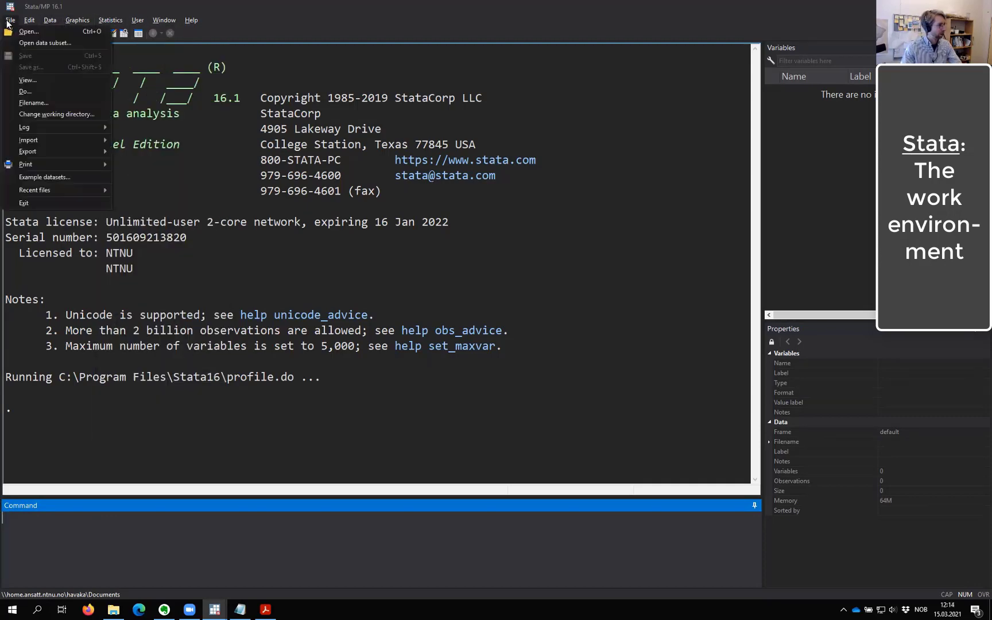
click(86, 8)
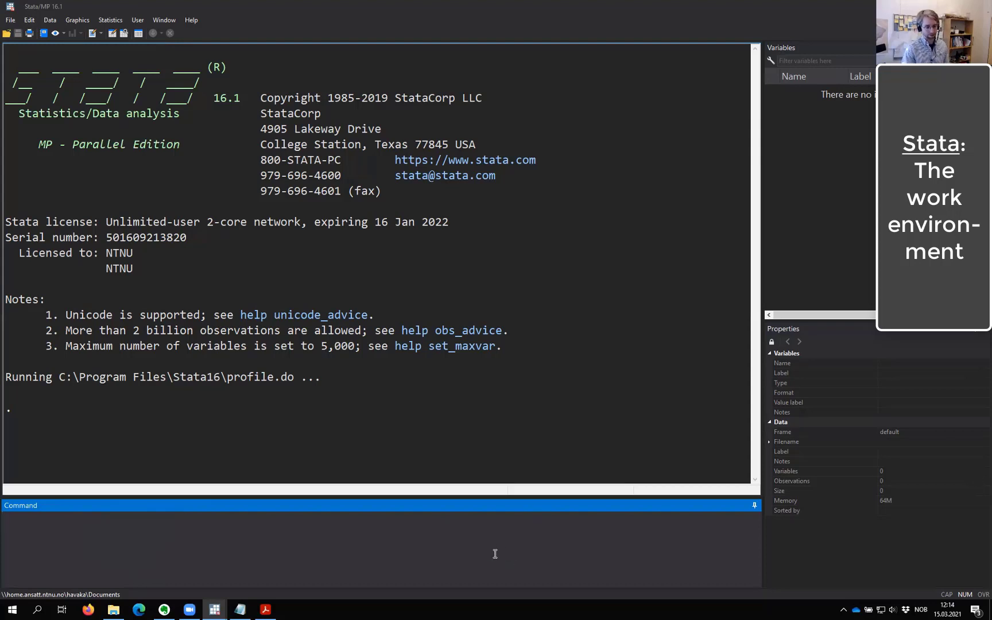
- Run the command display "Hellow world!" to print that text in the results
text(display)
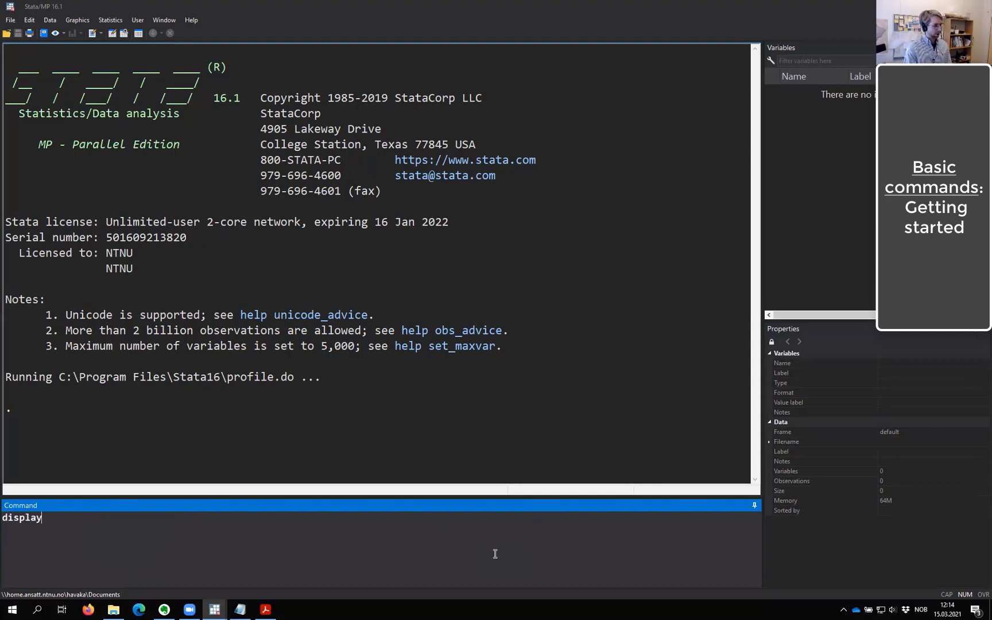
text( "Hellow world!")
key(Return)
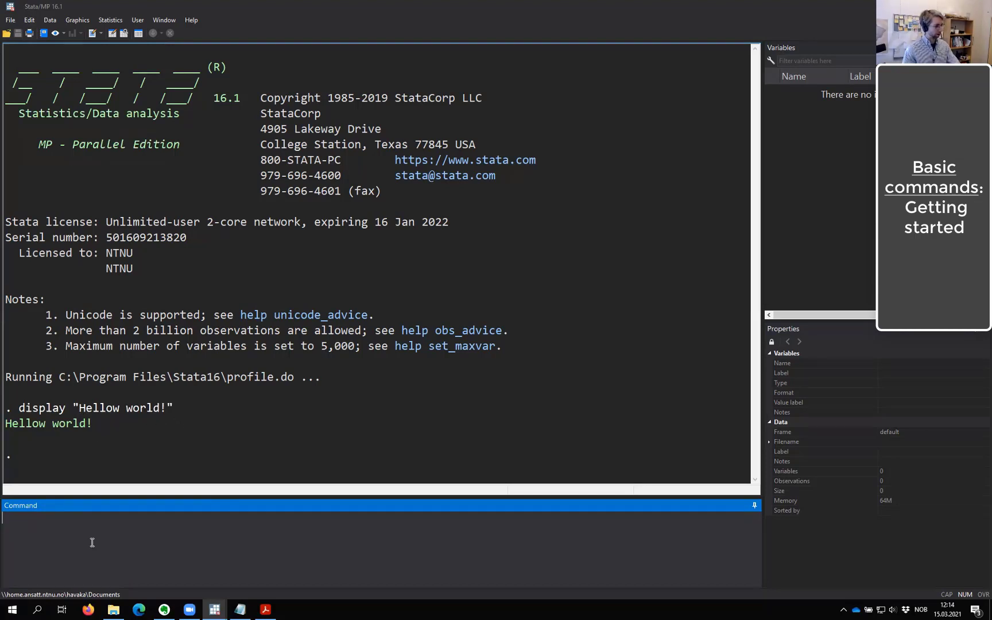
key(Page_Up)
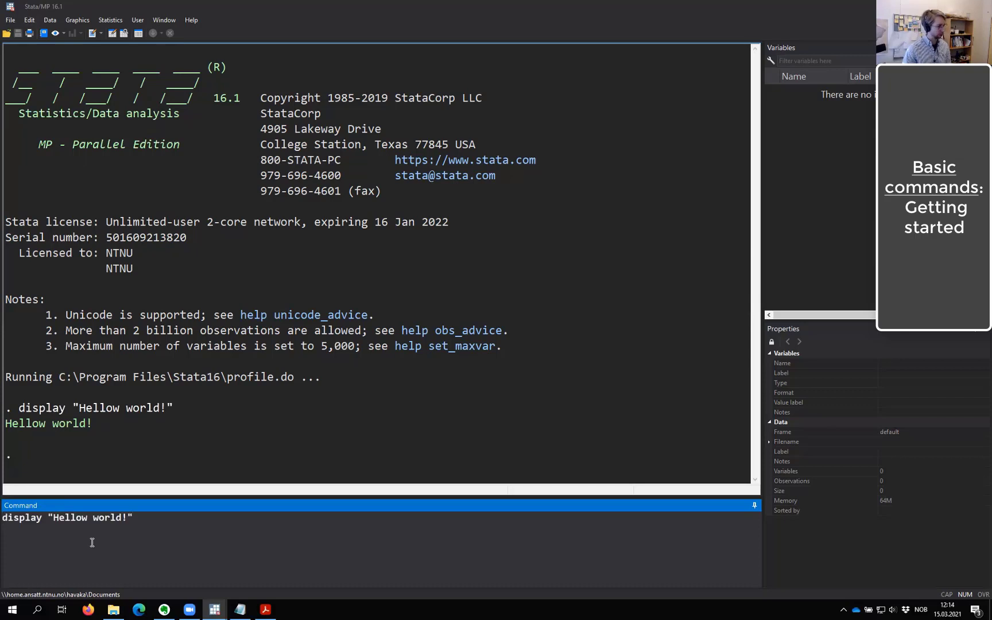
key(ctrl+a)
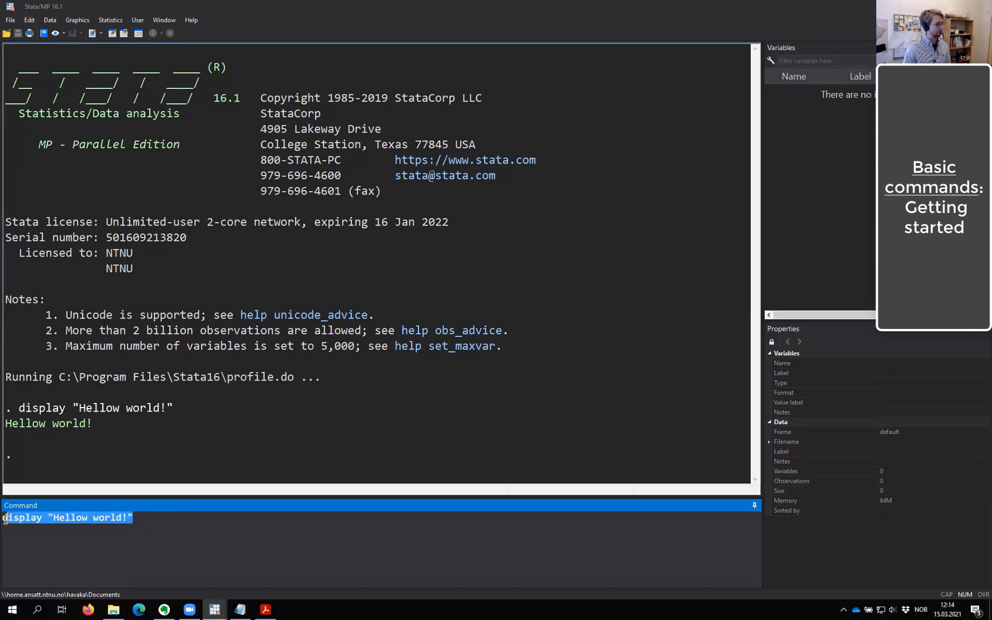
click(170, 520)
key(ctrl+a)
key(BackSpace)
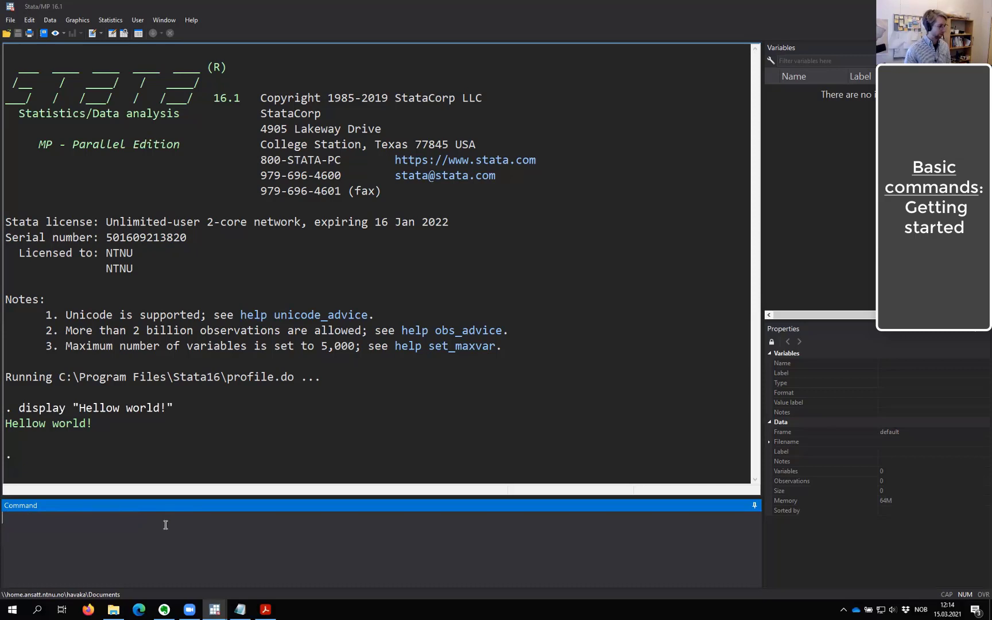
- Recall the previous display command, correct its text to "Hello world!" and run it
key(Page_Up)
key(Left)
key(Left)
key(Left)
key(Left)
key(Left)
key(Left)
key(Left)
key(Left)
key(BackSpace)
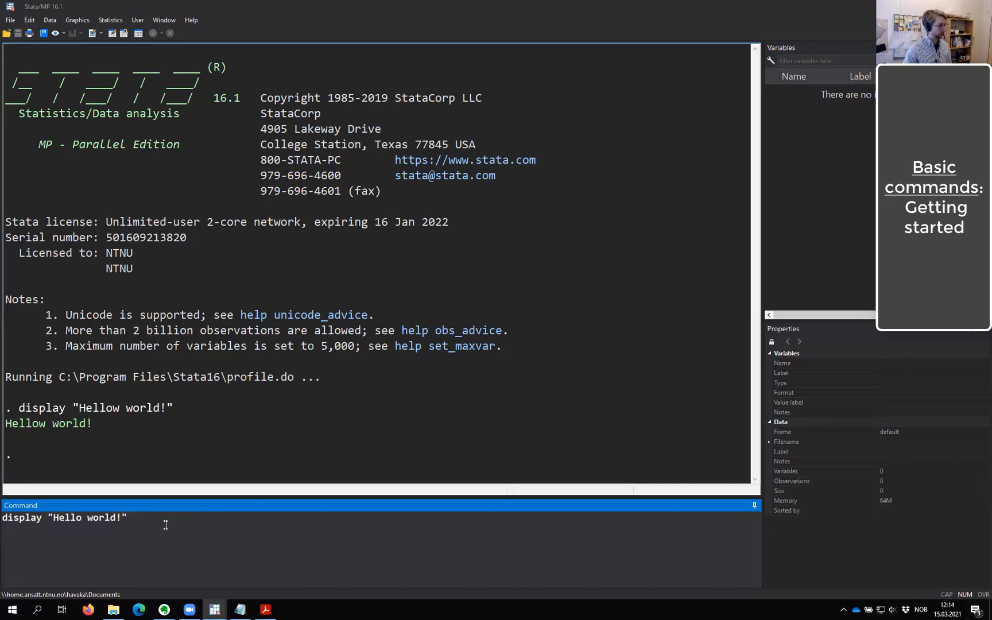
key(Return)
drag(6, 439, 98, 440)
click(96, 442)
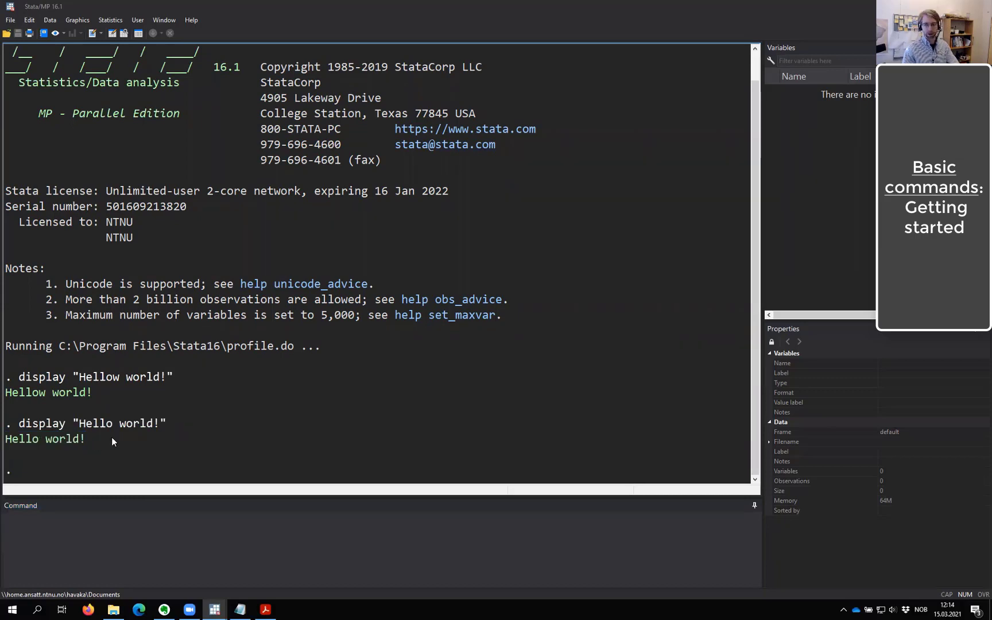
- Run the command display 2+3 to calculate the sum
click(137, 545)
text(display)
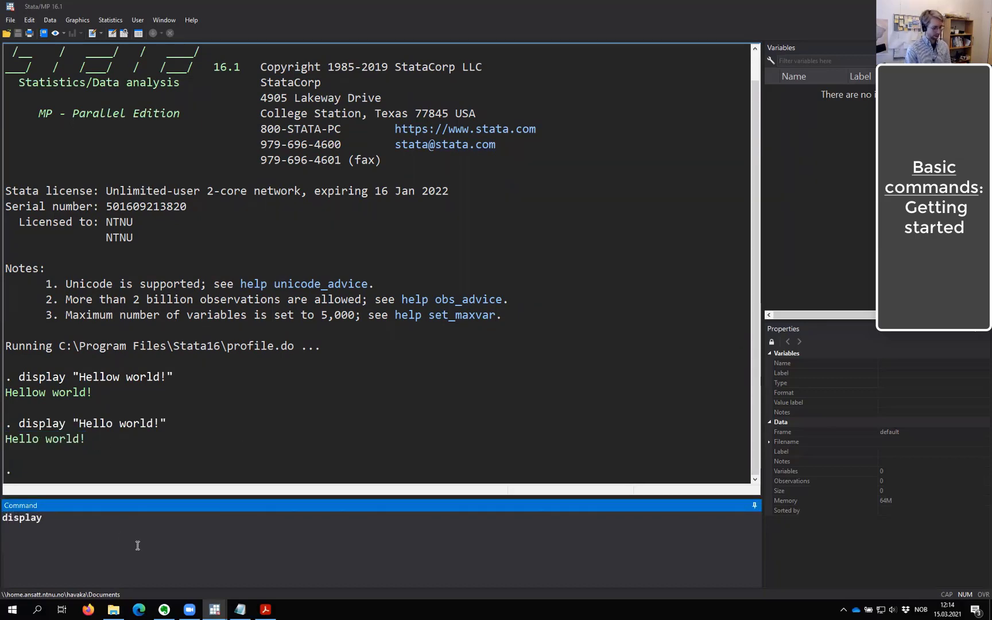
text( 2+3)
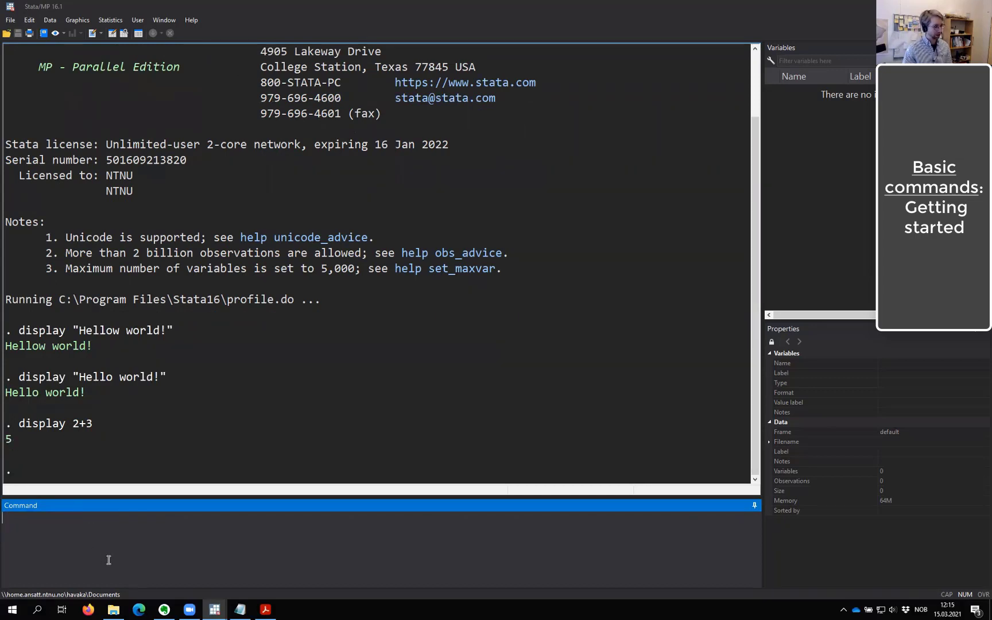
- Run display "the price is " 2*3 " nok" to combine text with a calculated value
text(display "H)
key(BackSpace)
text(the price is " )
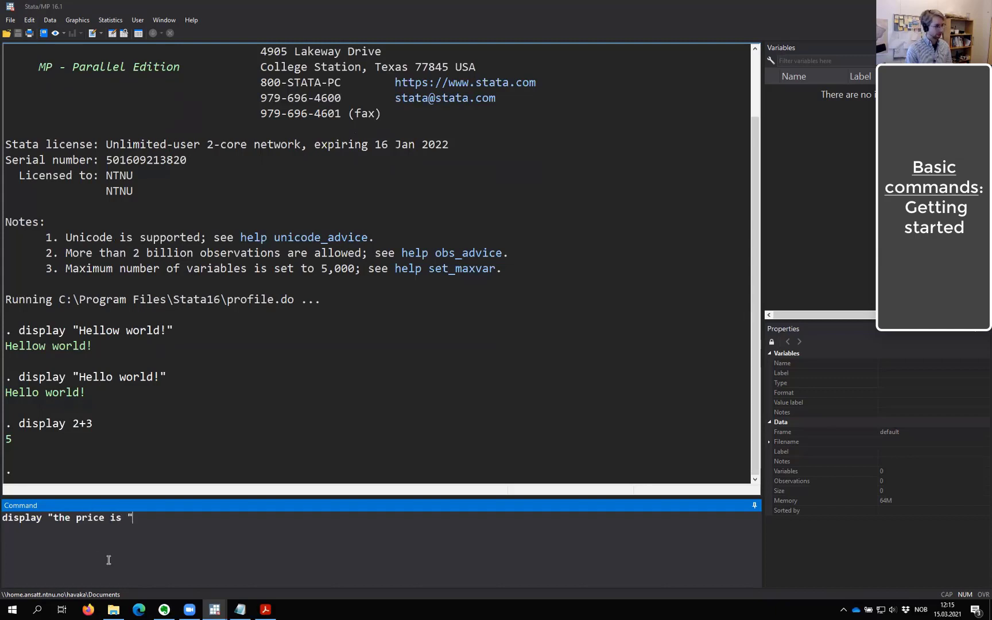
text(2*)
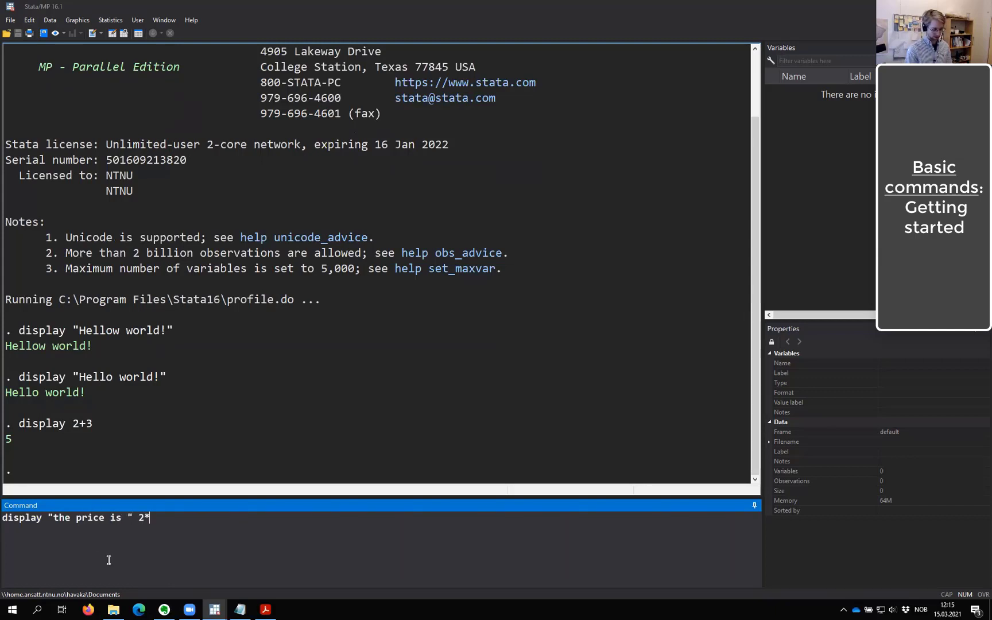
text(3 " nok")
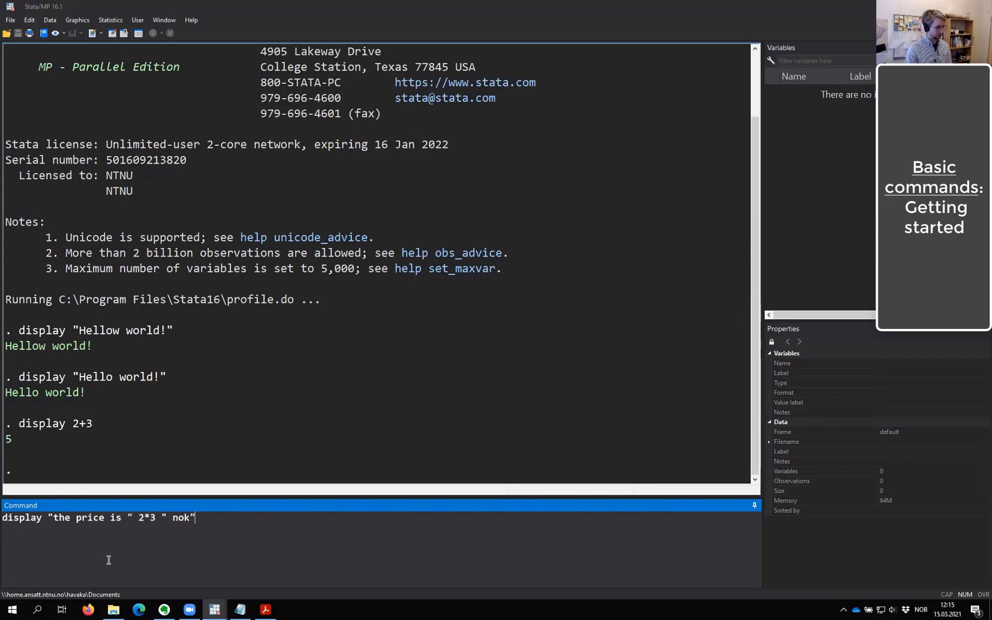
key(Return)
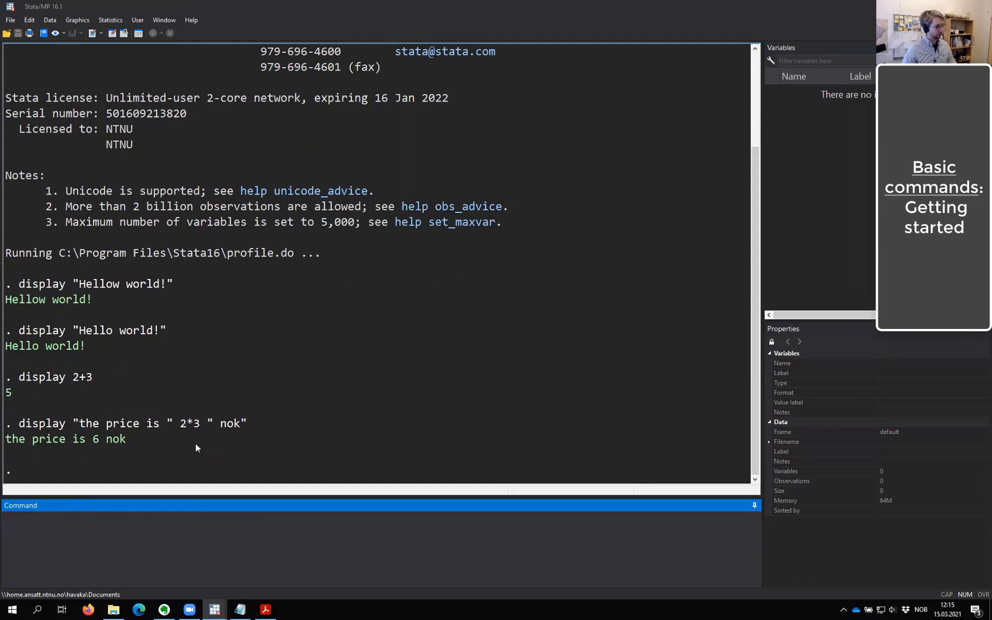
drag(208, 423, 247, 425)
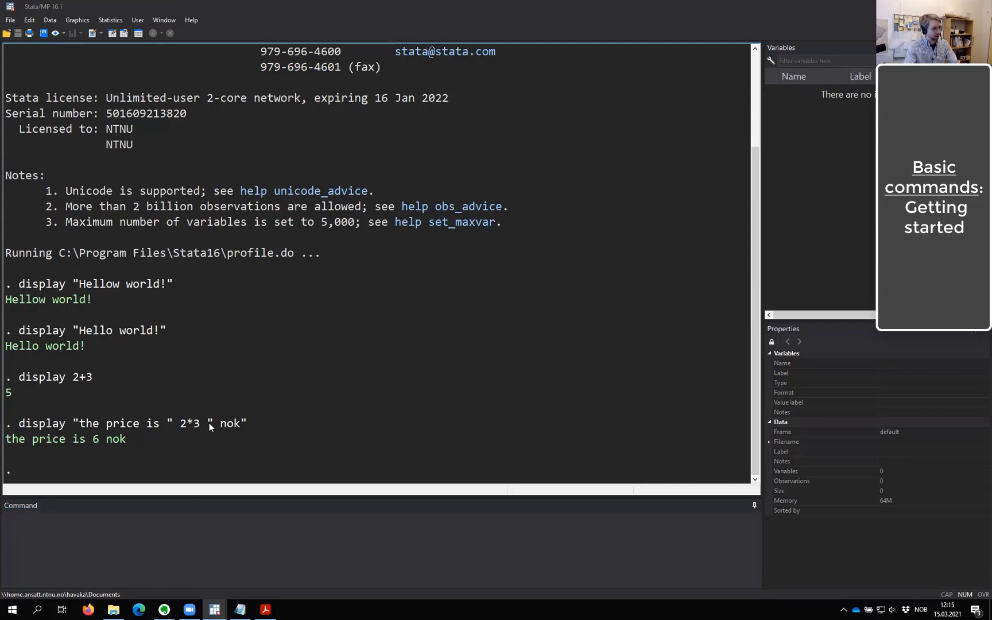
click(235, 428)
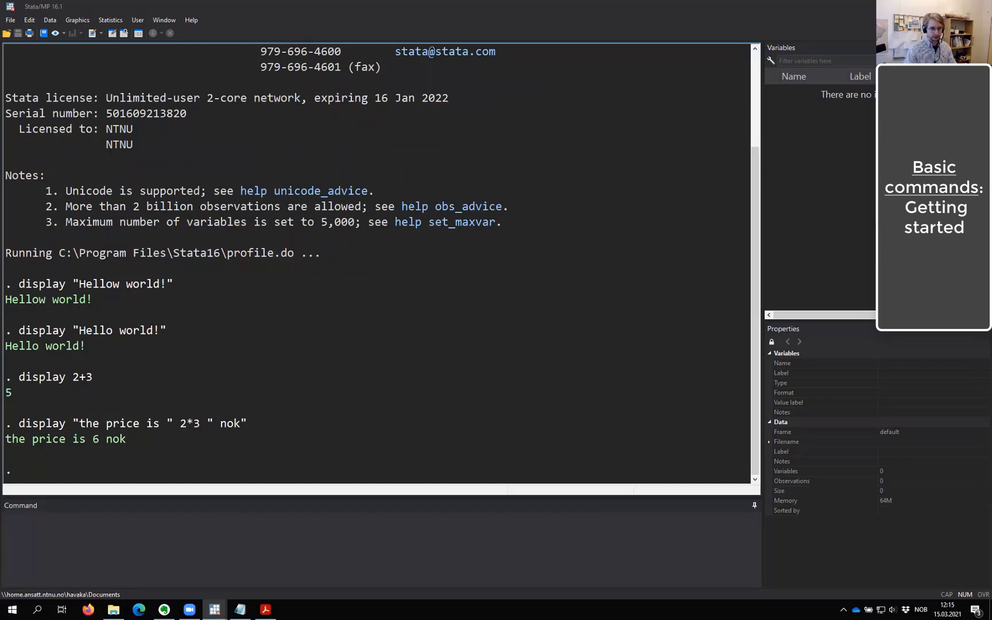
click(471, 527)
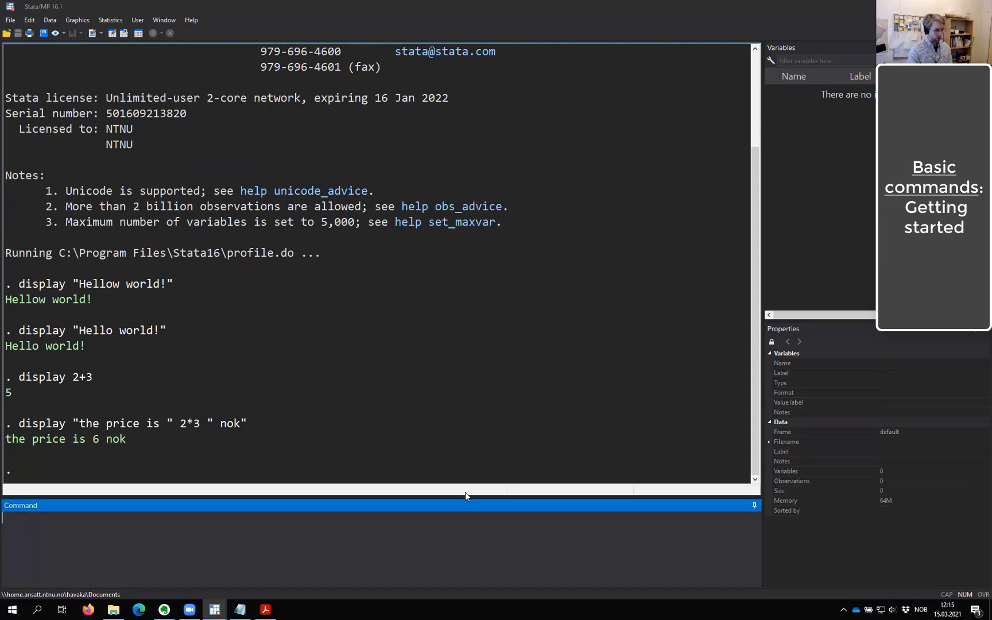
- Run the pwd command to print the current working directory and examine the parts of its path
text(pwd)
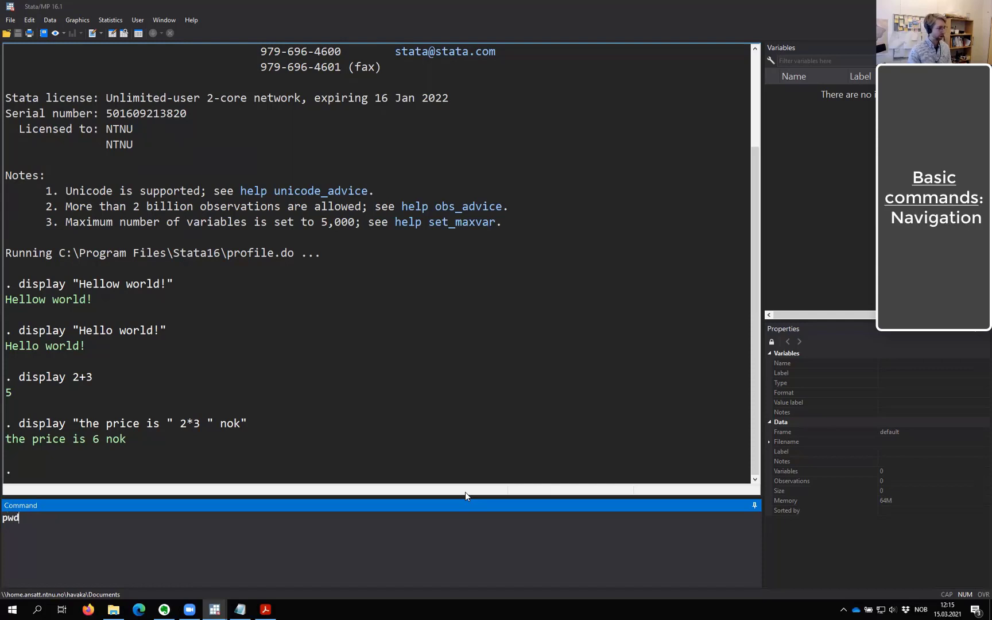
key(Return)
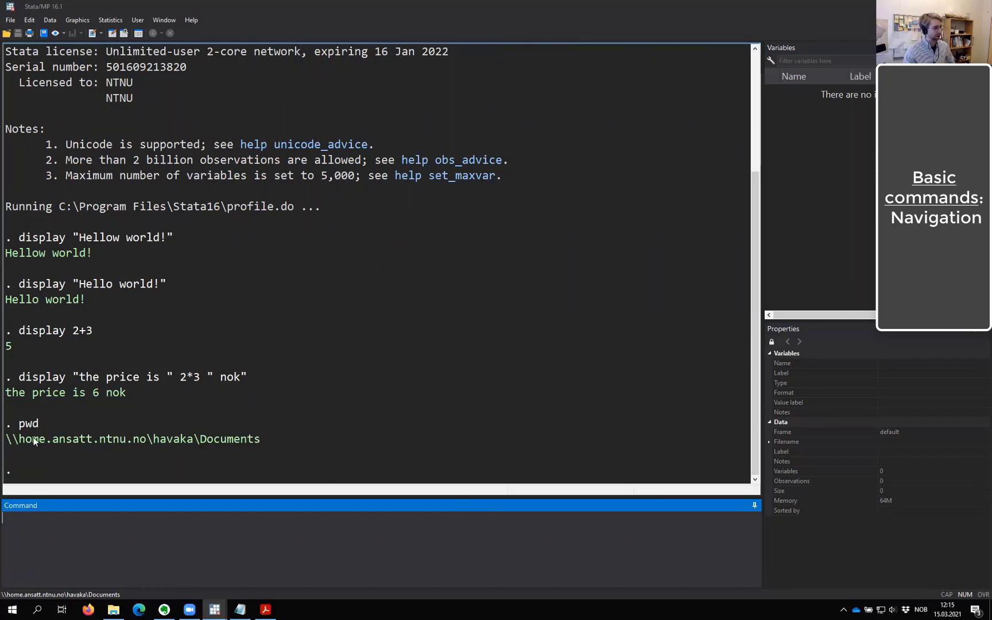
drag(19, 440, 144, 449)
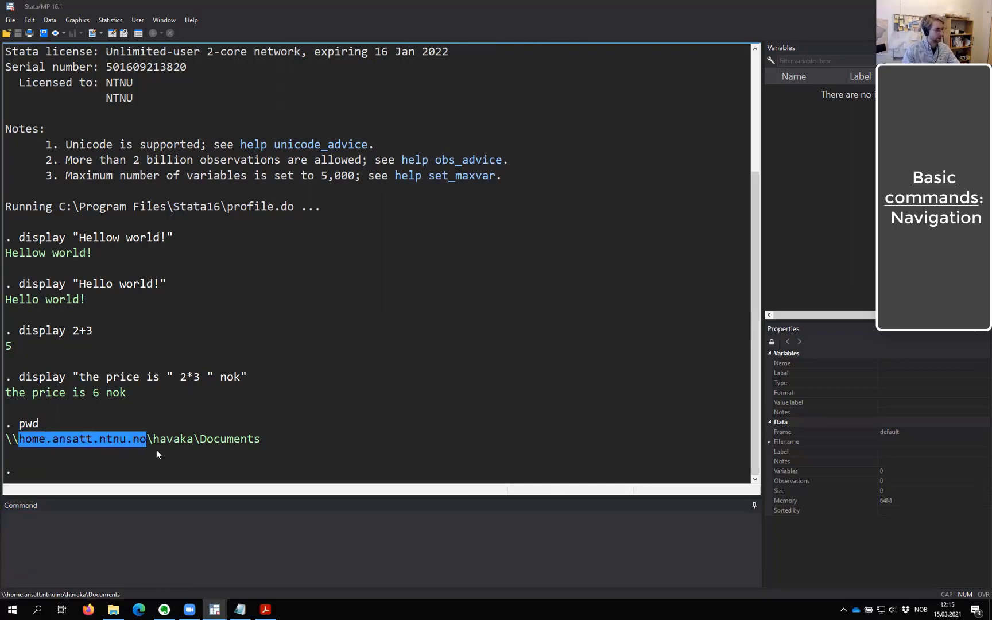
drag(154, 443, 264, 442)
click(266, 439)
drag(19, 439, 258, 441)
click(295, 439)
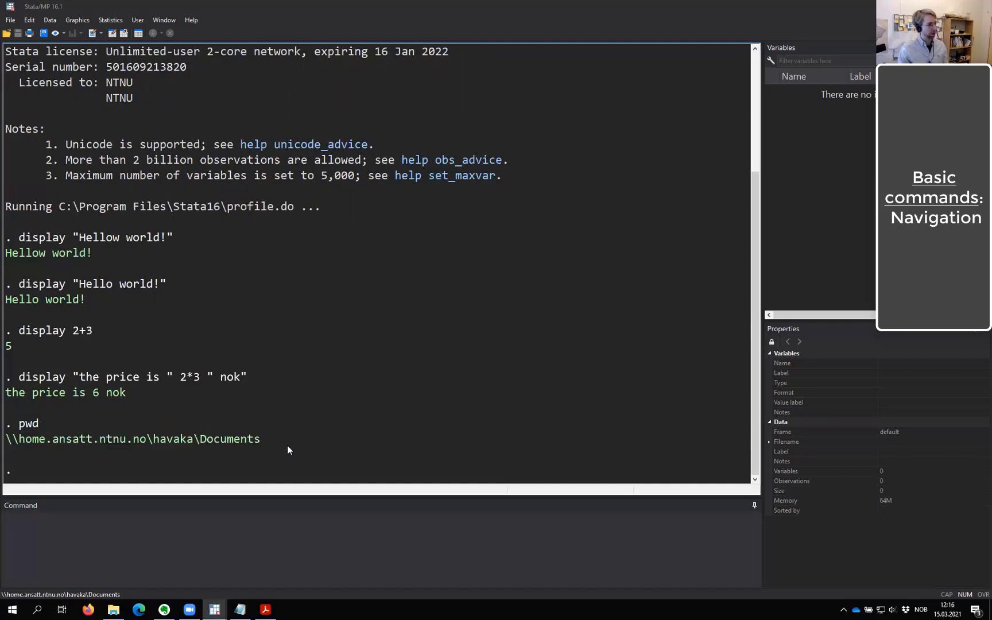
- Switch to File Explorer, open the data folder inside Stata2021-03-15 and copy its address as text
key(alt+Tab)
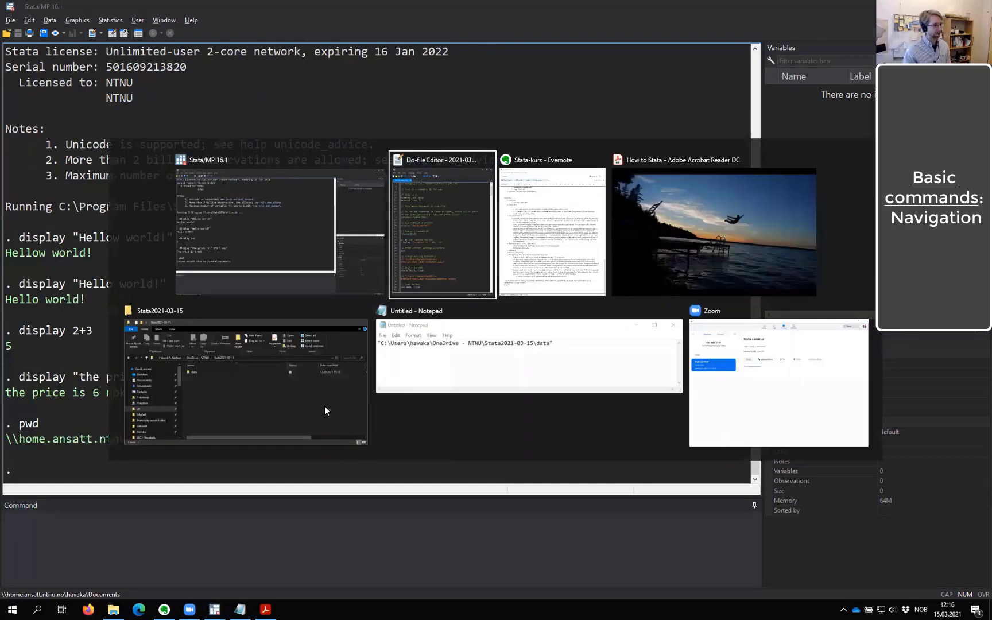
click(353, 395)
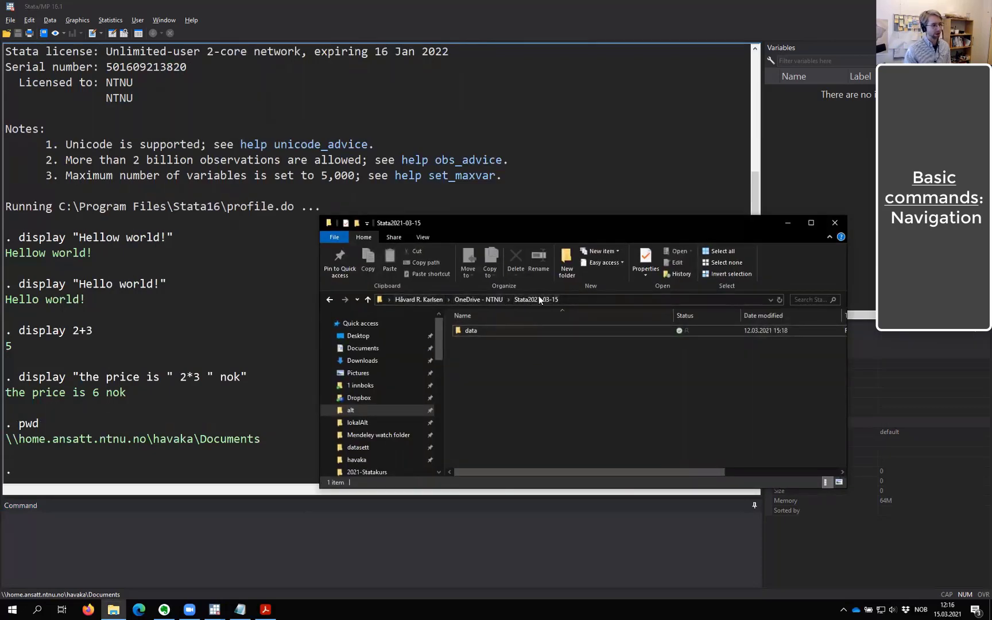
double_click(470, 330)
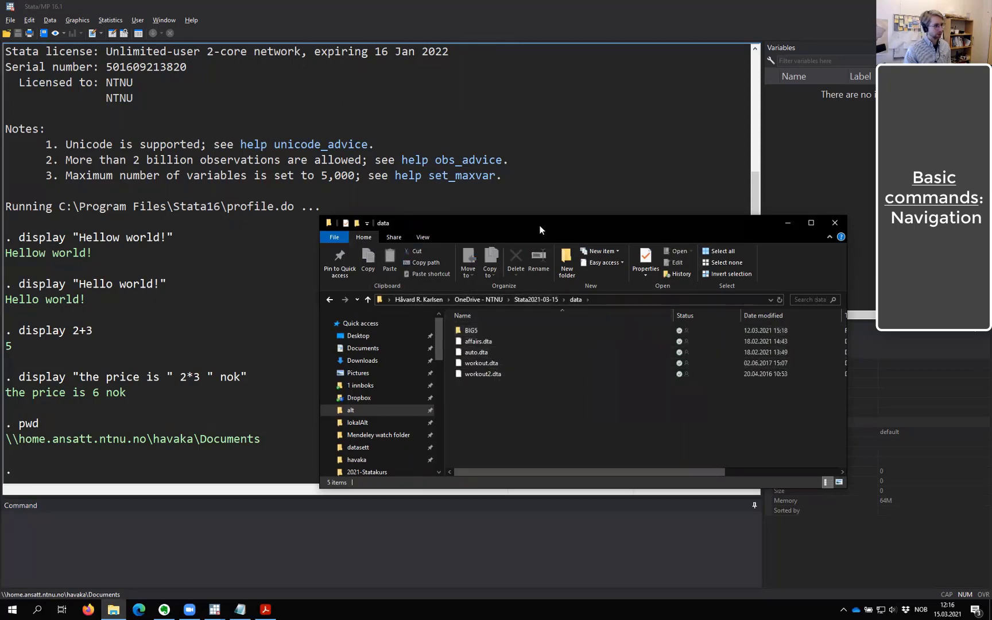
drag(536, 222, 519, 167)
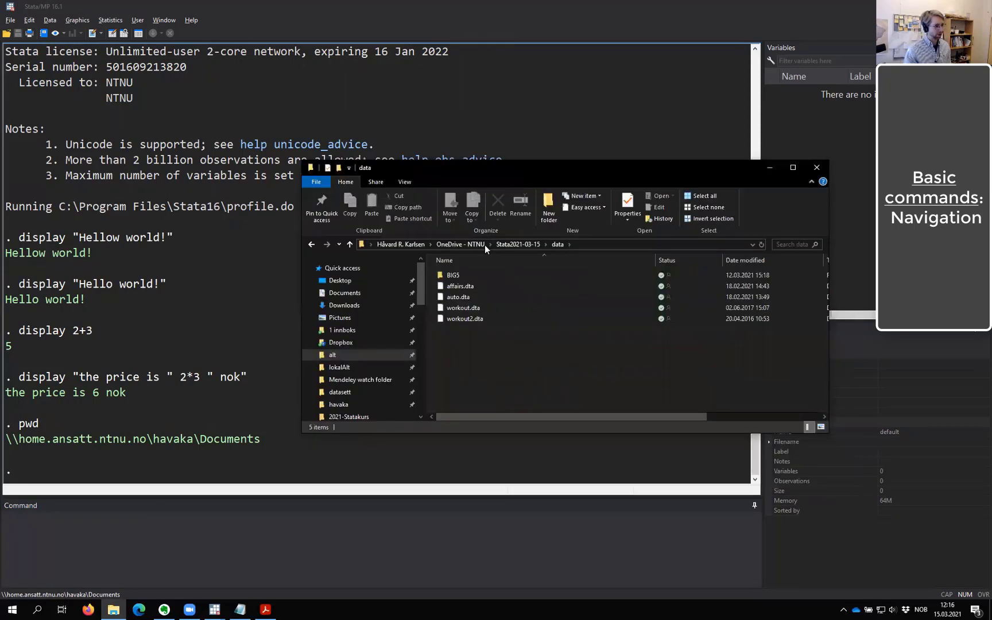
right_click(561, 242)
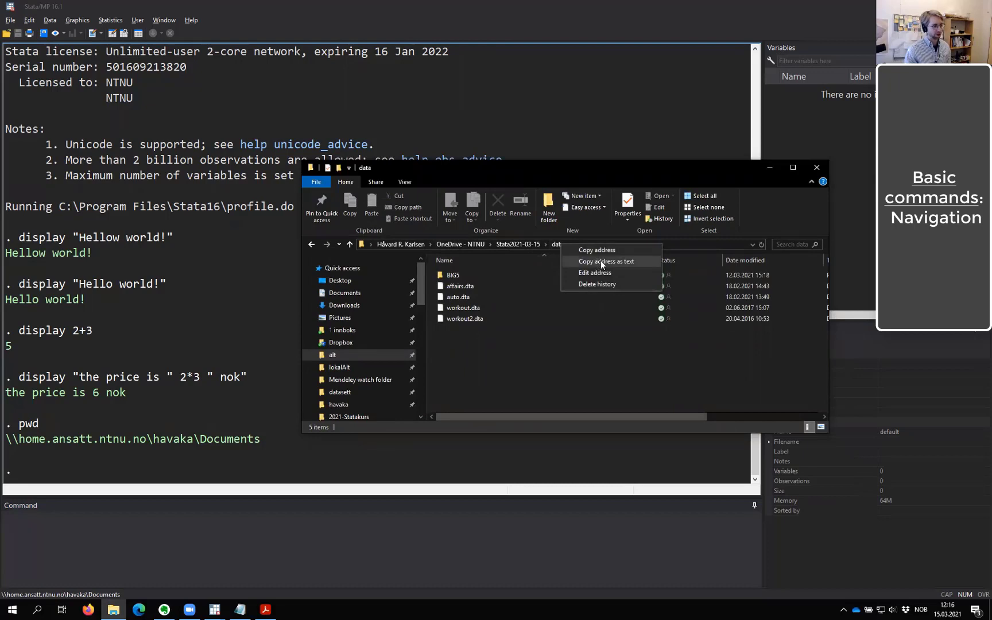
right_click(554, 244)
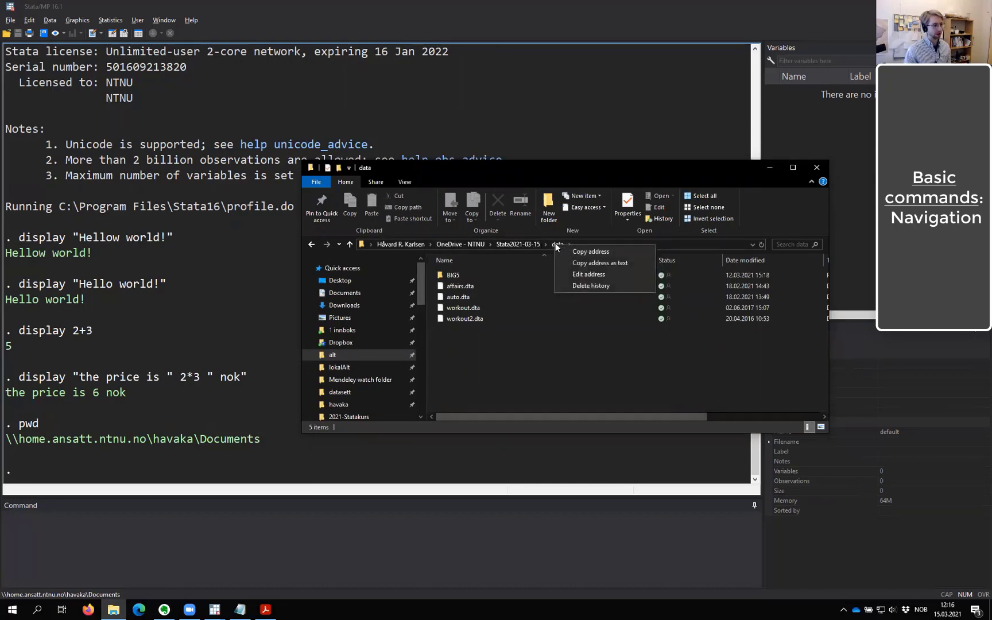
click(594, 264)
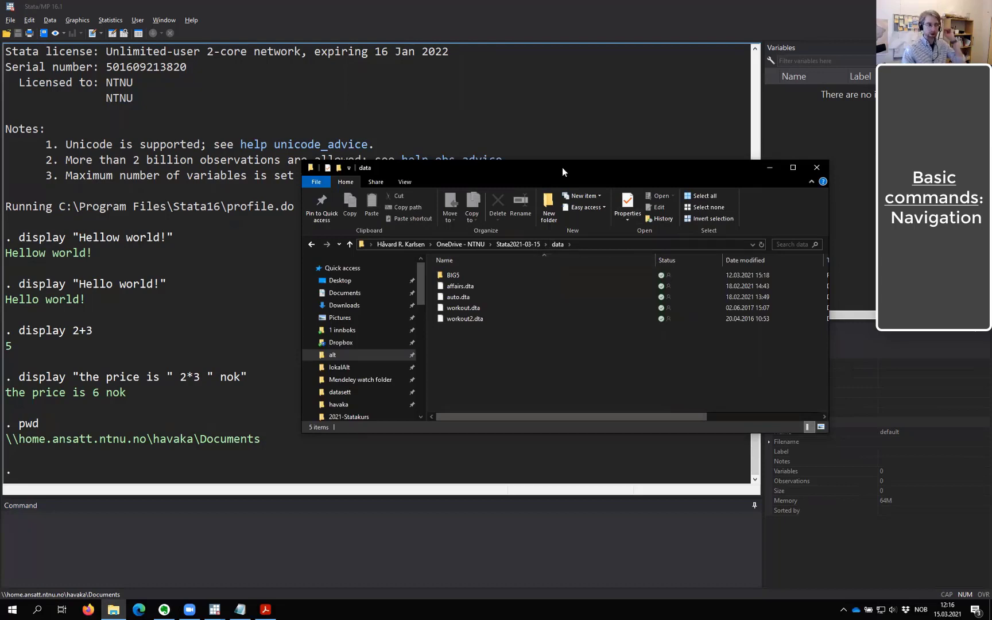
right_click(561, 245)
click(607, 263)
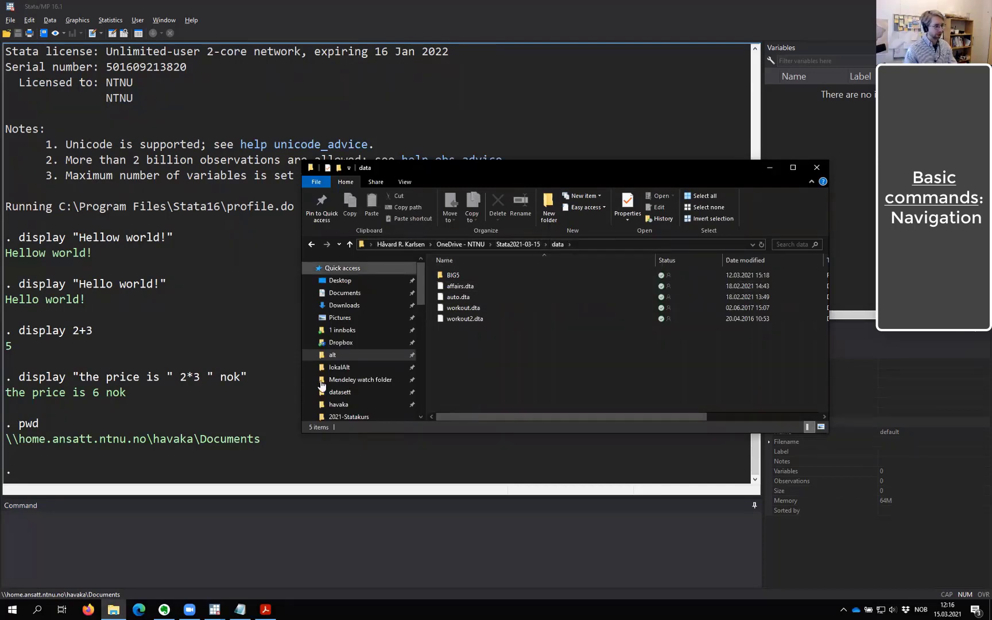
- Back in Stata, run cd with the copied path of the Stata2021-03-15\data folder in double quotes to change the working directory
click(254, 538)
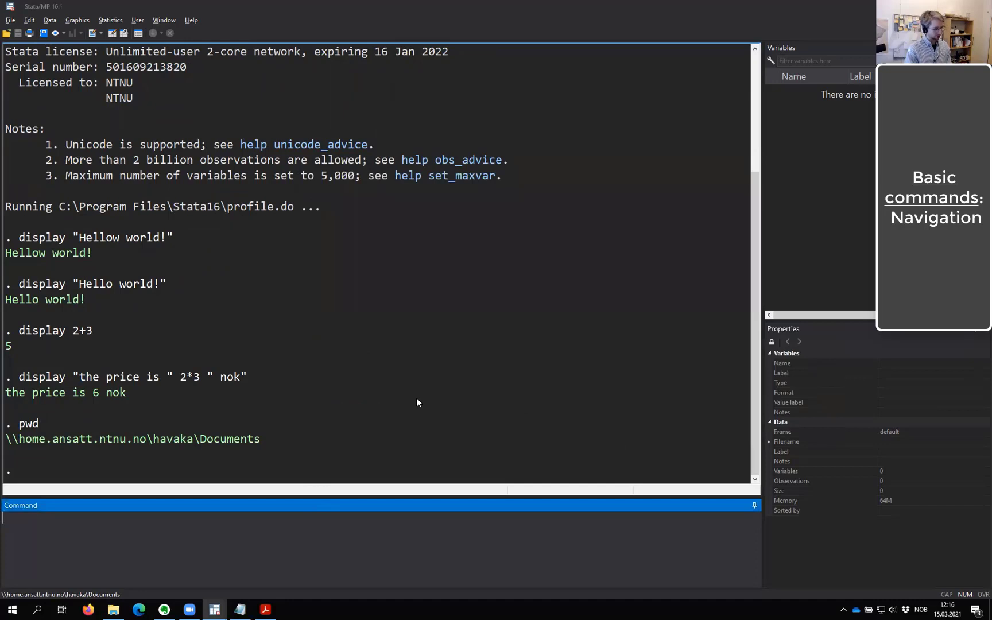
text(cd ")
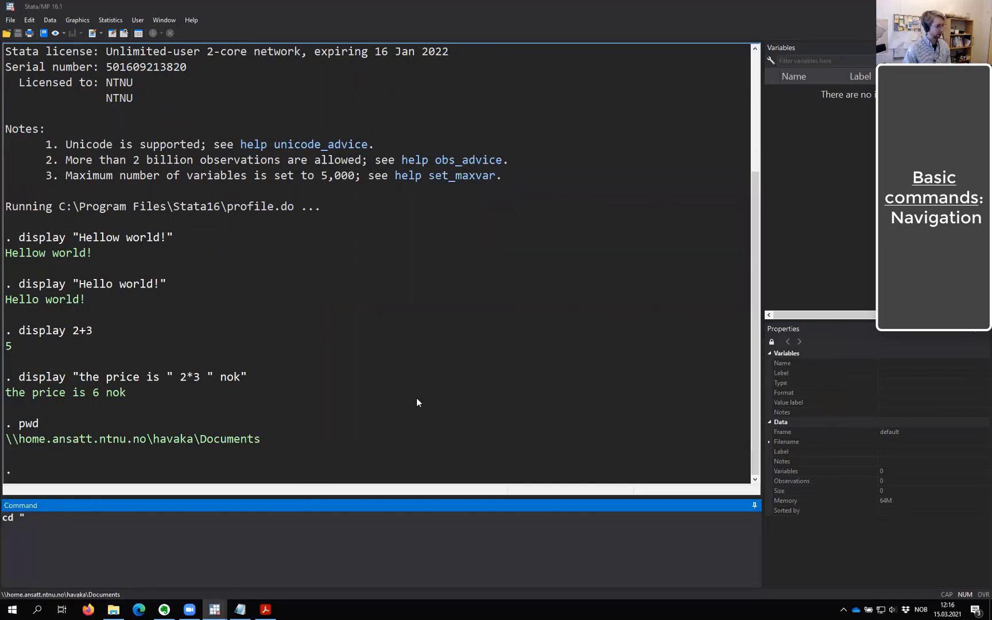
key(ctrl+v)
text(")
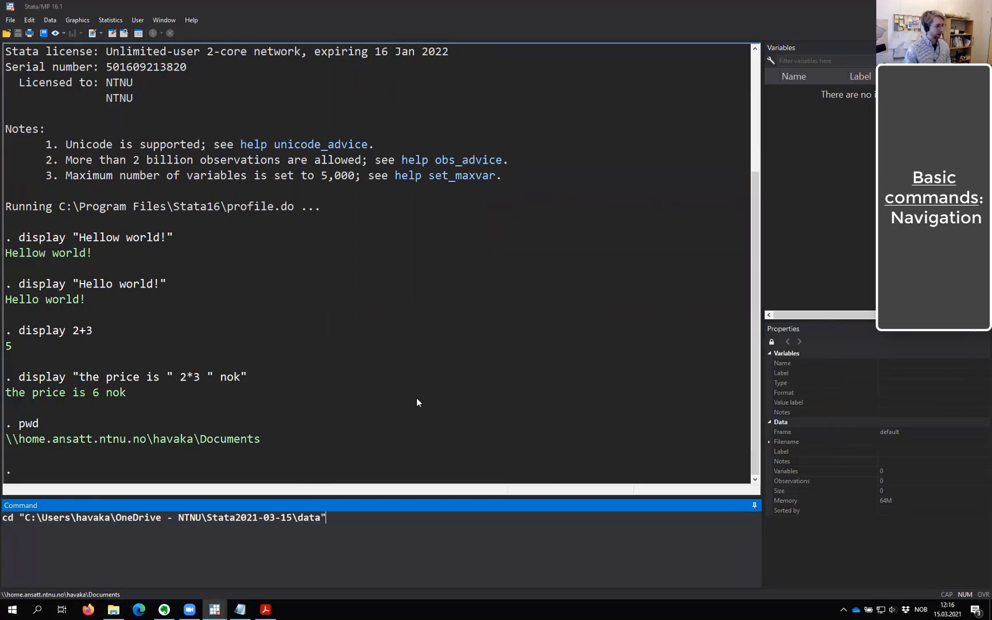
drag(322, 521, 334, 519)
click(338, 518)
drag(36, 518, 319, 519)
click(327, 518)
key(Return)
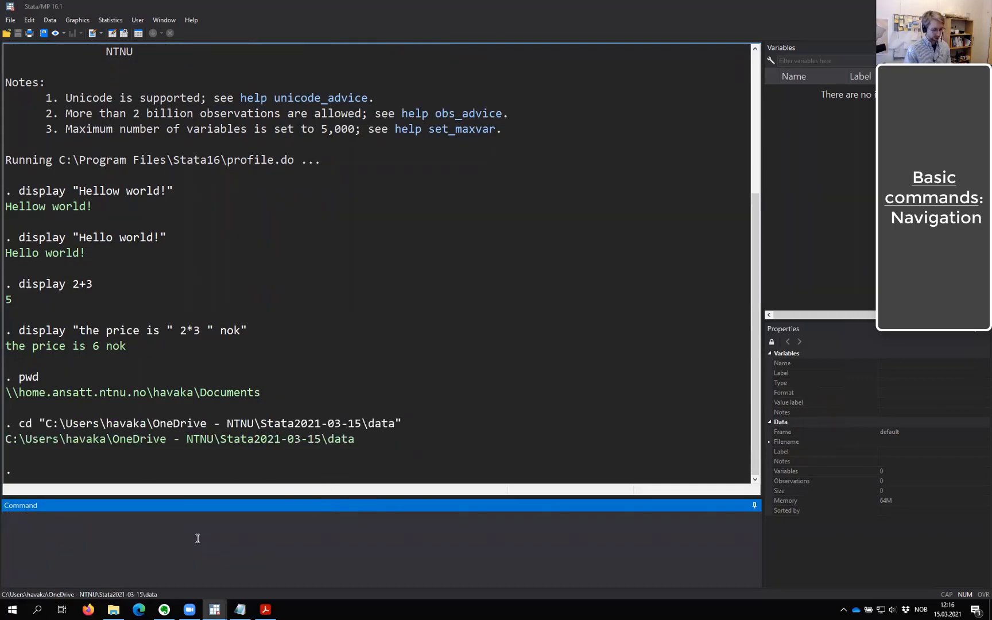
- Run pwd again to check the working directory after the change and review the printed path
text(pwd)
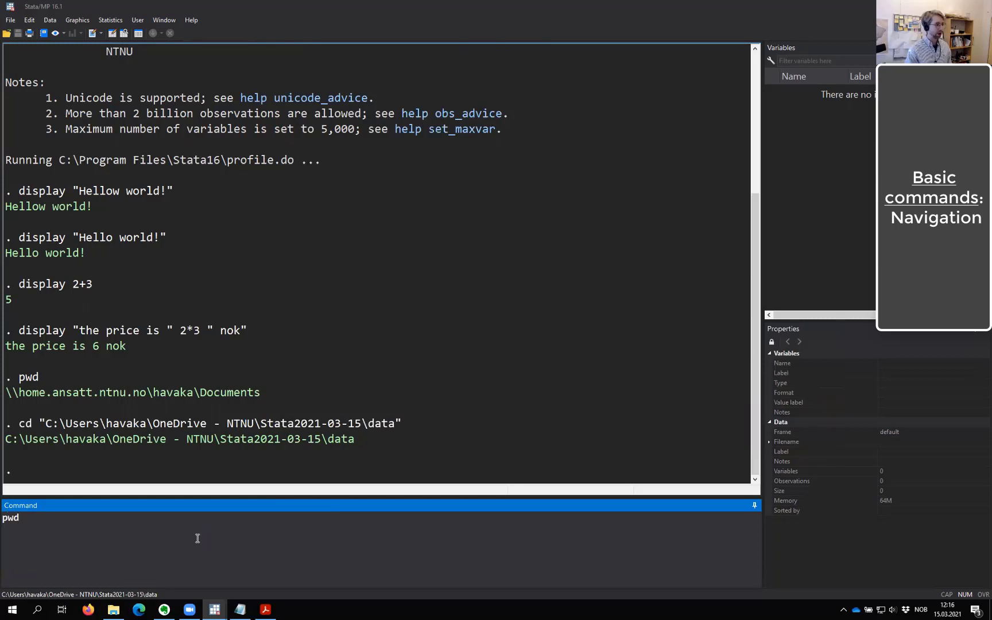
key(Home)
key(End)
key(Return)
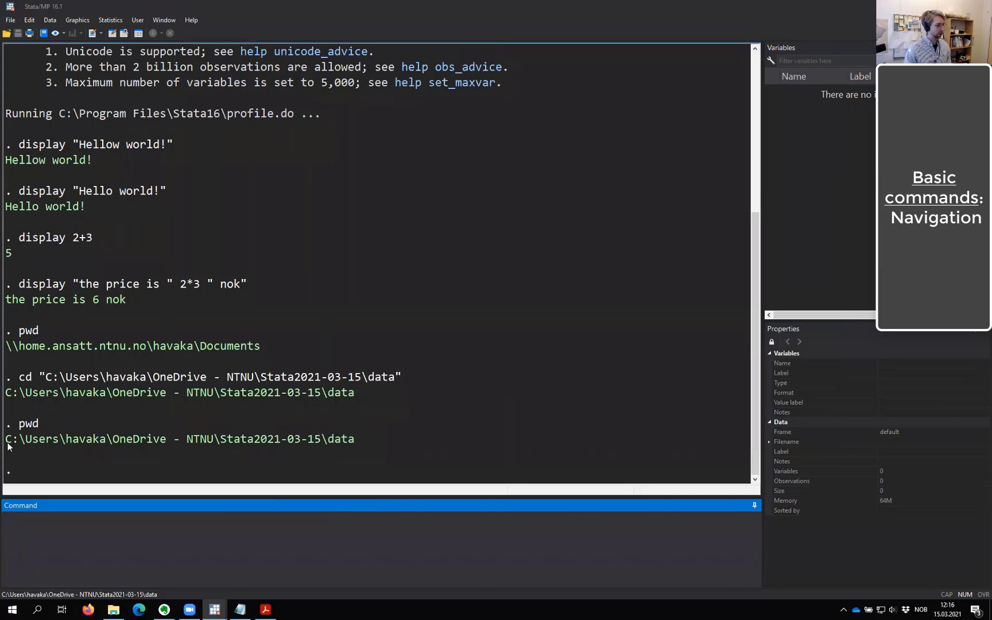
drag(9, 442, 179, 445)
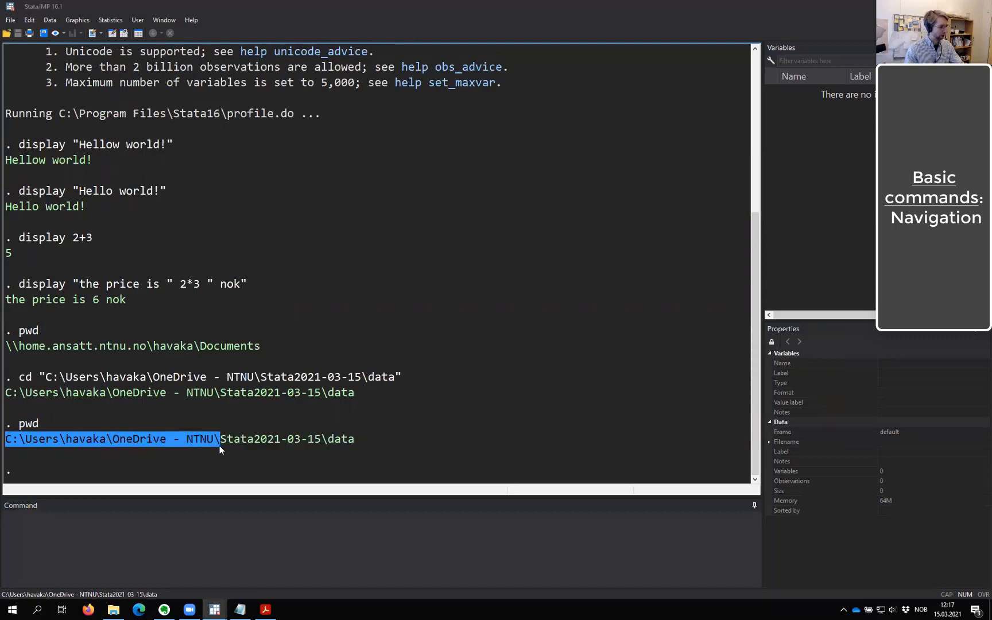
drag(308, 444, 356, 439)
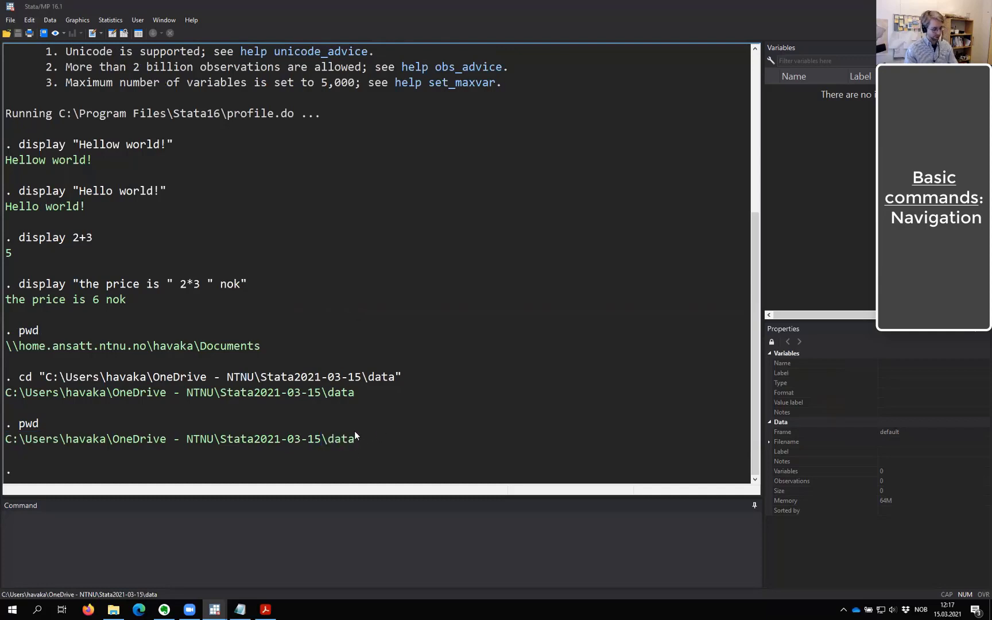
- Browse the file-opening dialog to OneDrive - NTNU, Stata2021-03-15, data to view its files, and close it without opening any
key(alt+Tab)
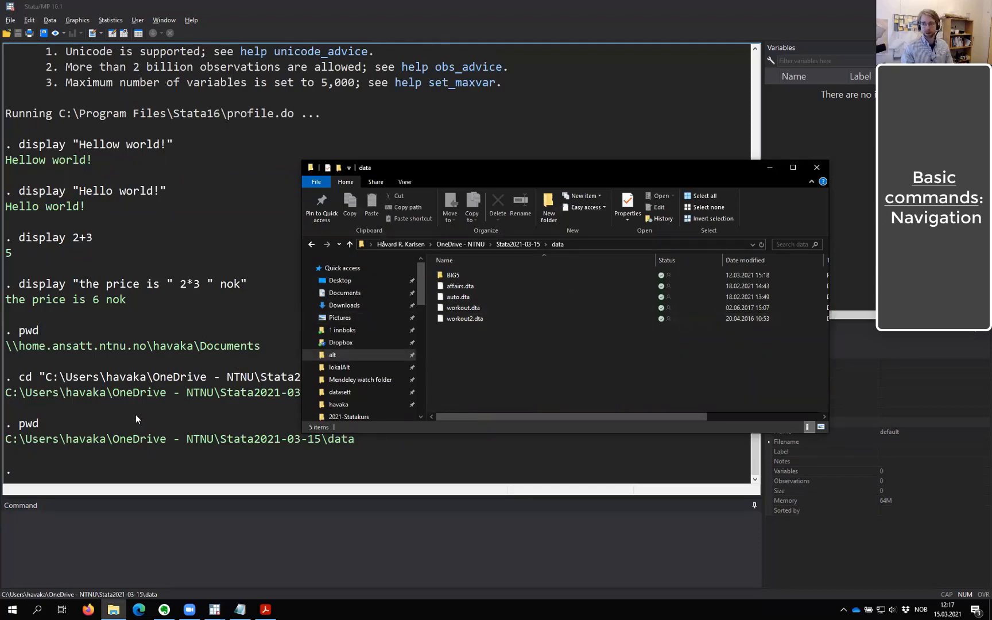
click(12, 21)
click(29, 32)
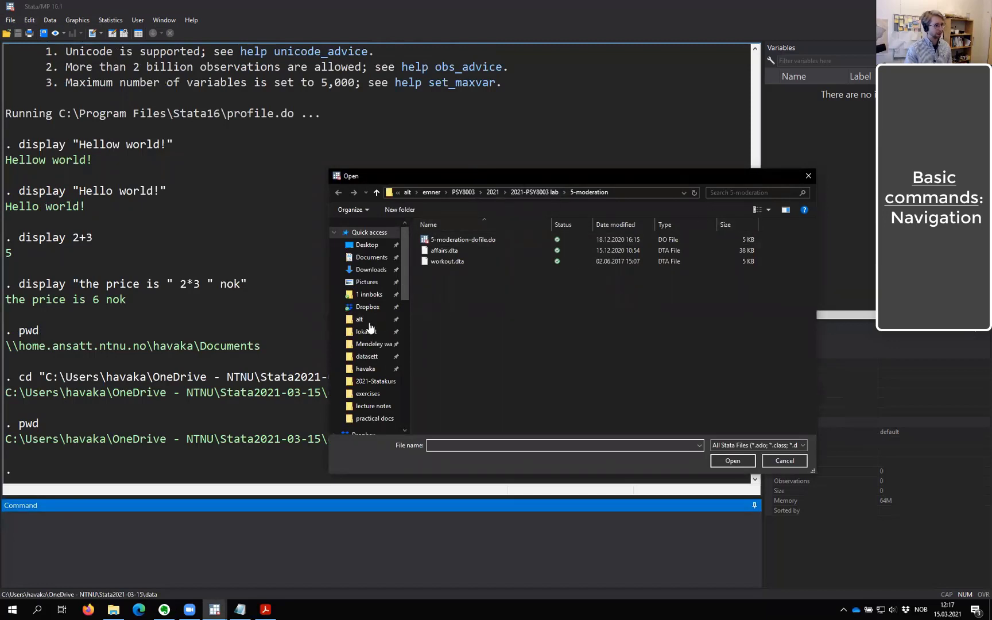
scroll(382, 387, down, 4)
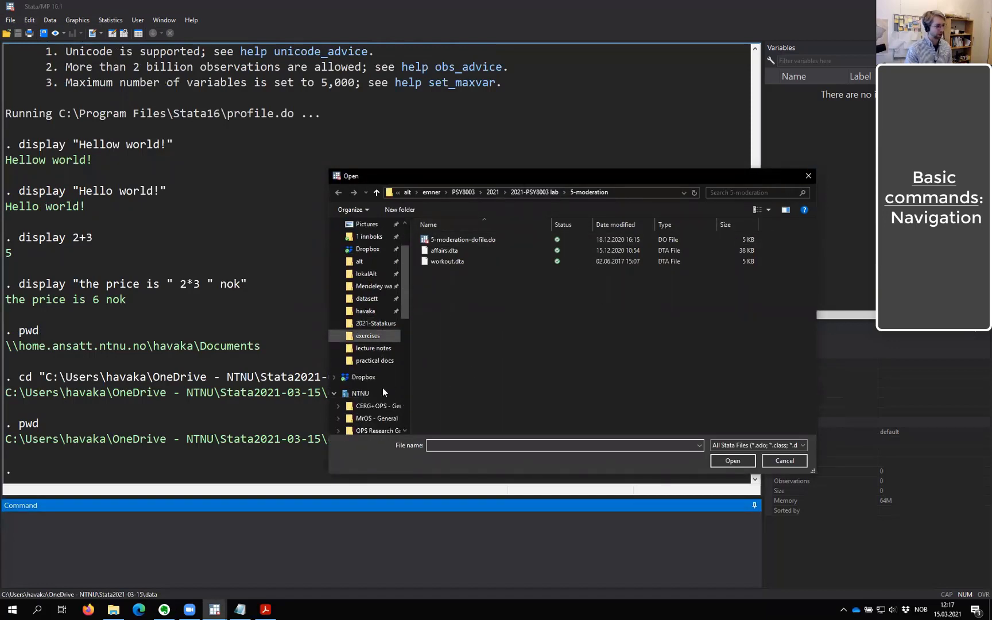
click(364, 370)
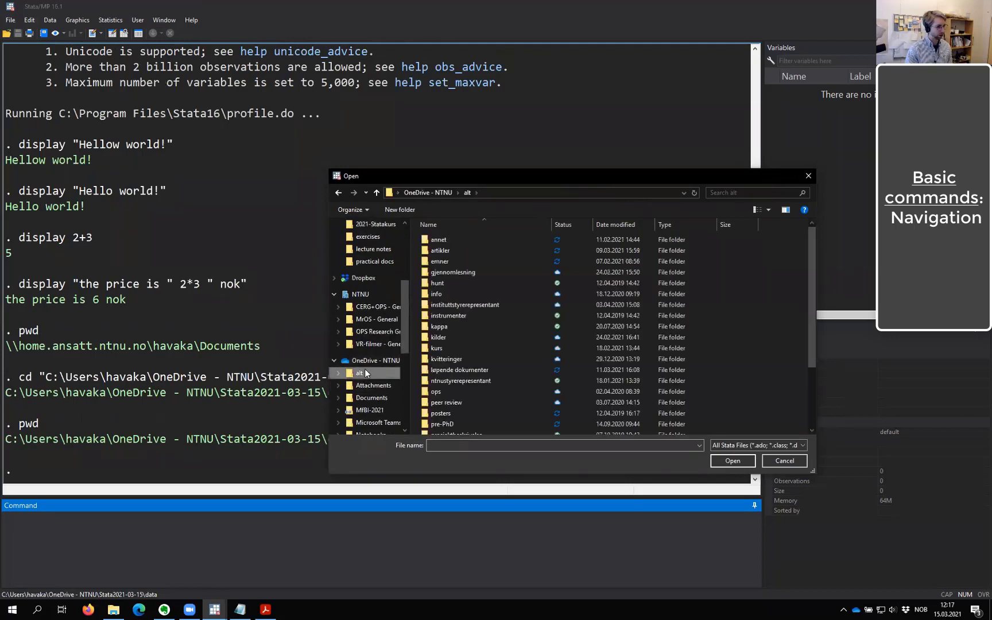
click(437, 194)
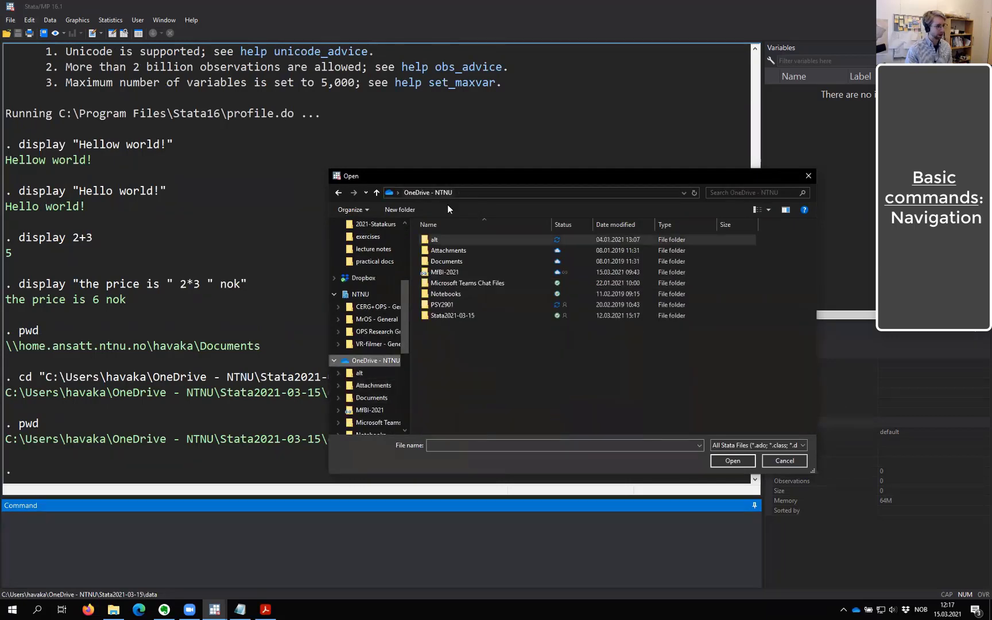
double_click(457, 319)
double_click(452, 240)
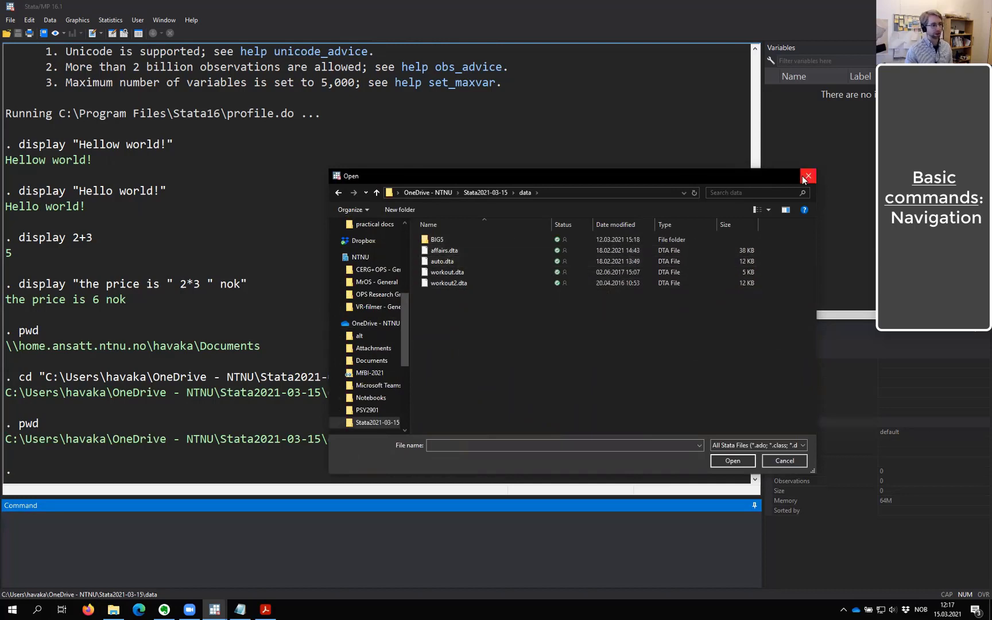
key(Escape)
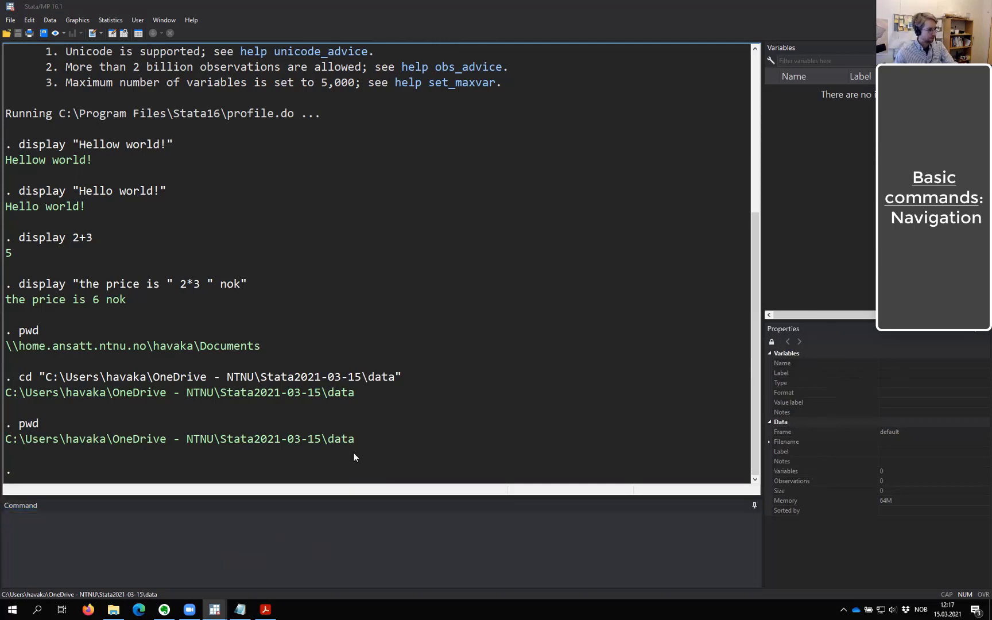
- Run the dir command to list the contents of the working directory and examine the BIG5 subfolder's entry
click(325, 534)
key(alt+Tab)
click(315, 534)
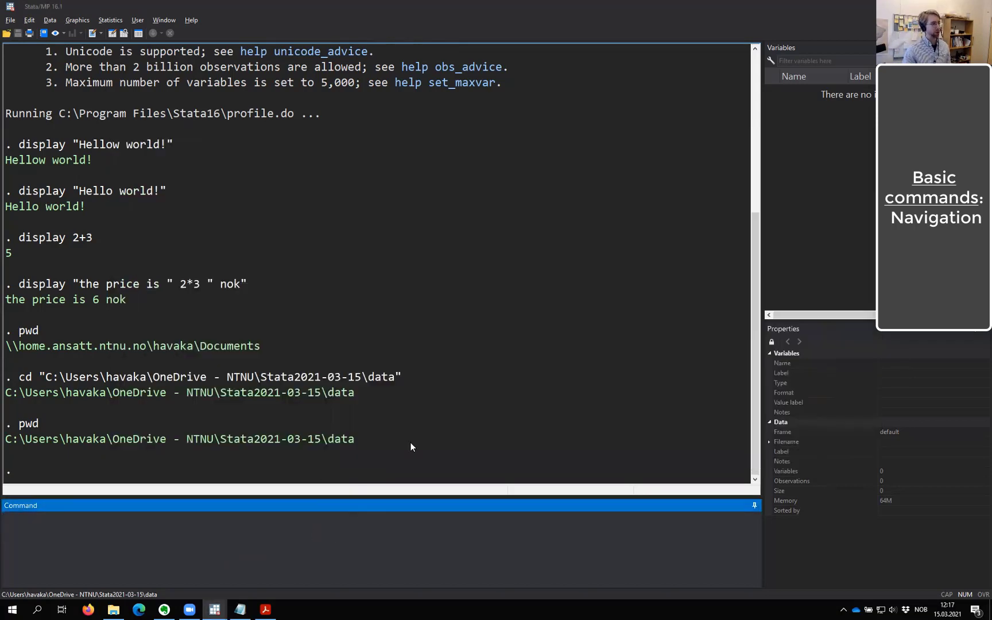
key(alt+Tab)
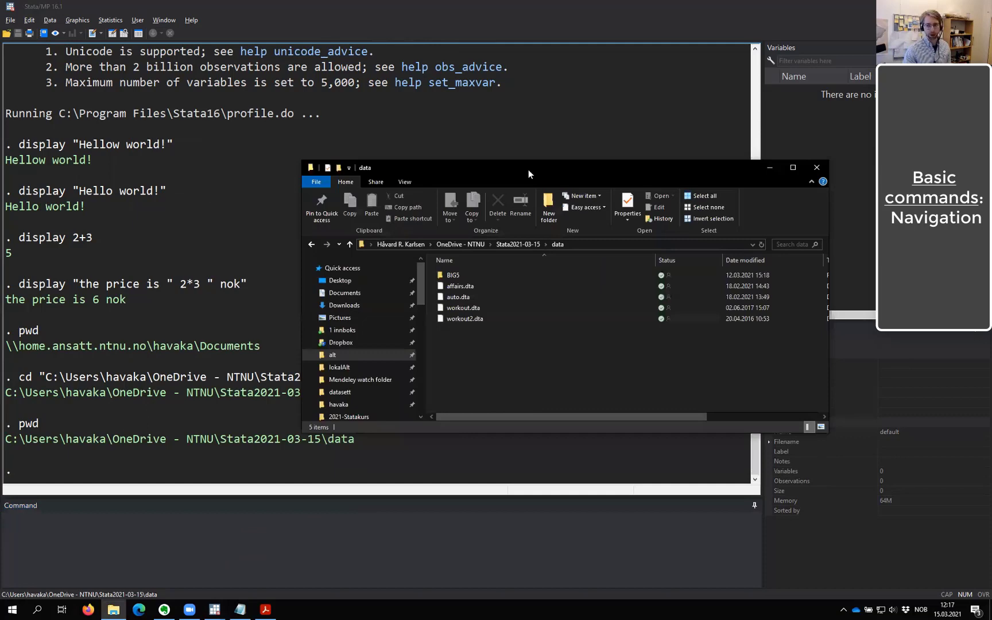
drag(527, 170, 508, 157)
click(750, 154)
text(dir)
key(Return)
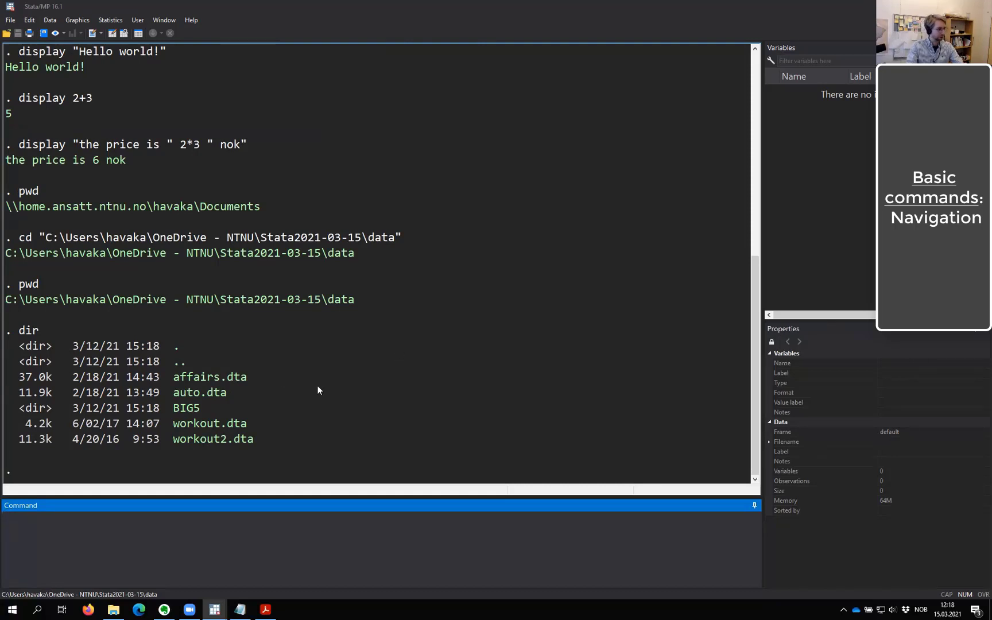
drag(174, 411, 201, 412)
drag(20, 412, 192, 413)
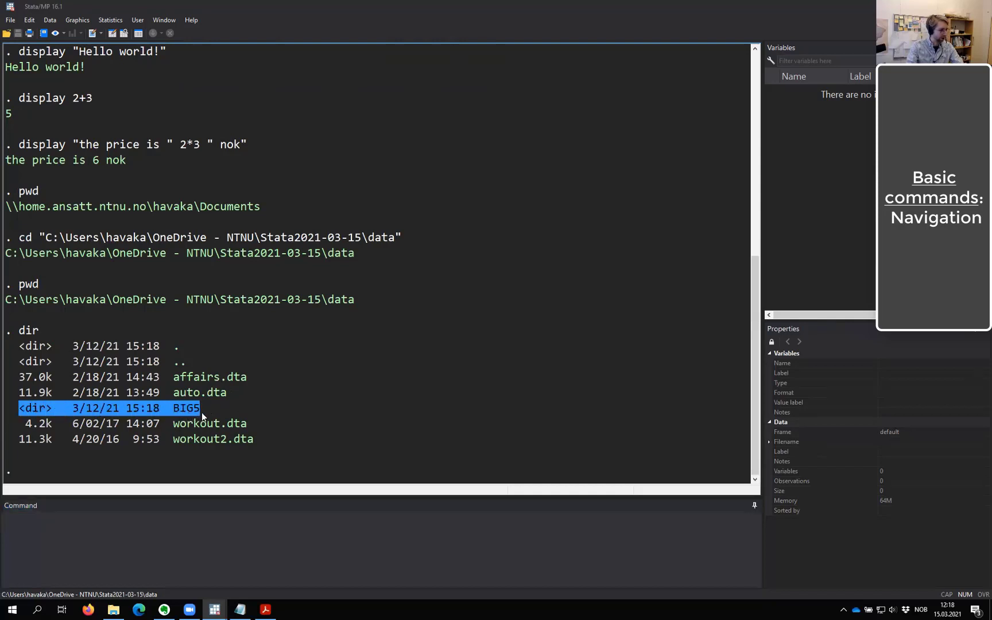
click(230, 414)
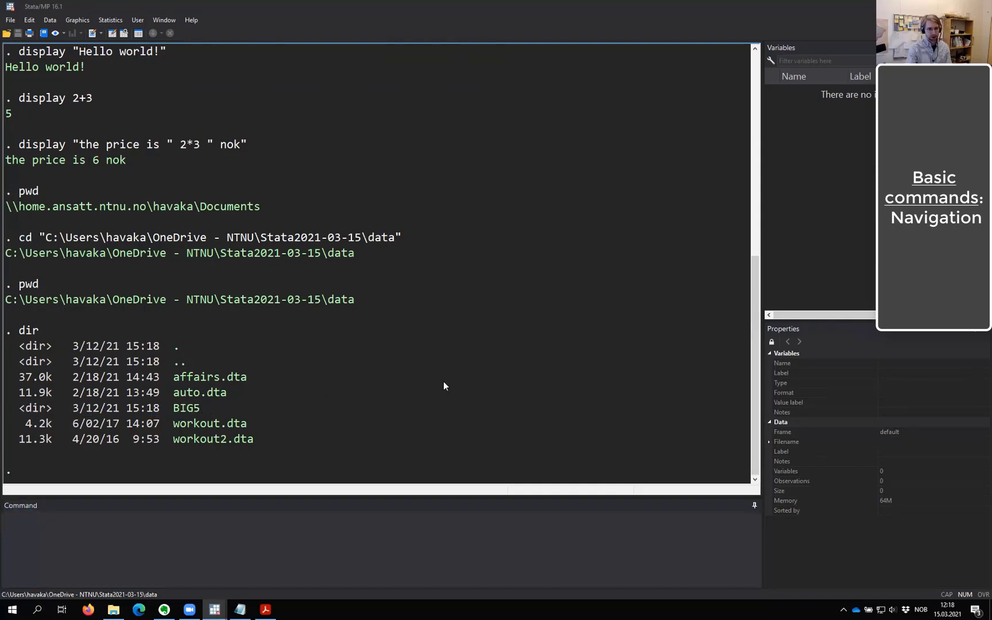
- Load the affairs dataset from the working directory with the command use affairs.dta, clear
click(321, 547)
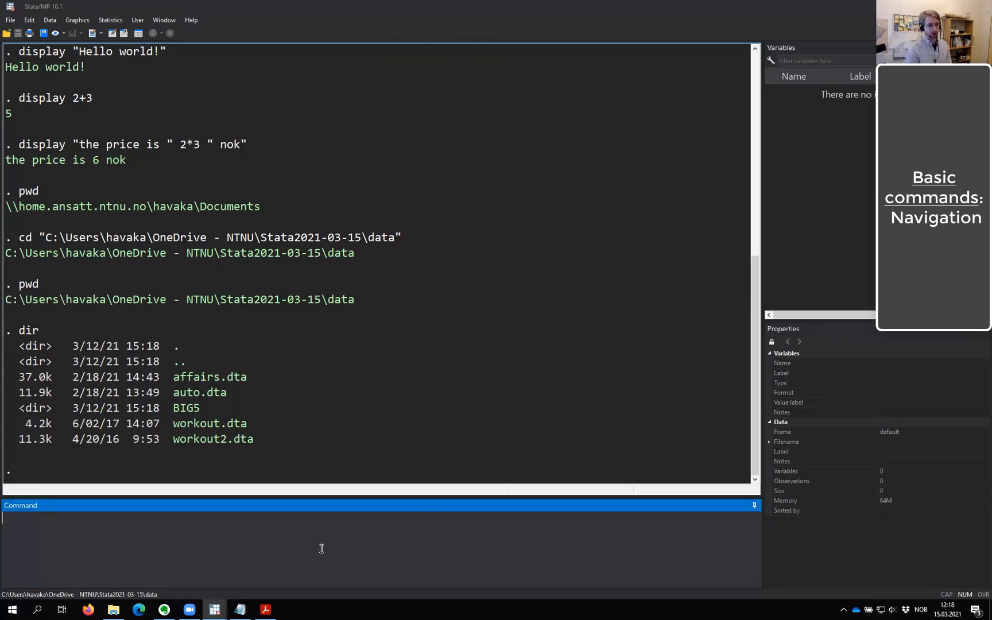
text(use)
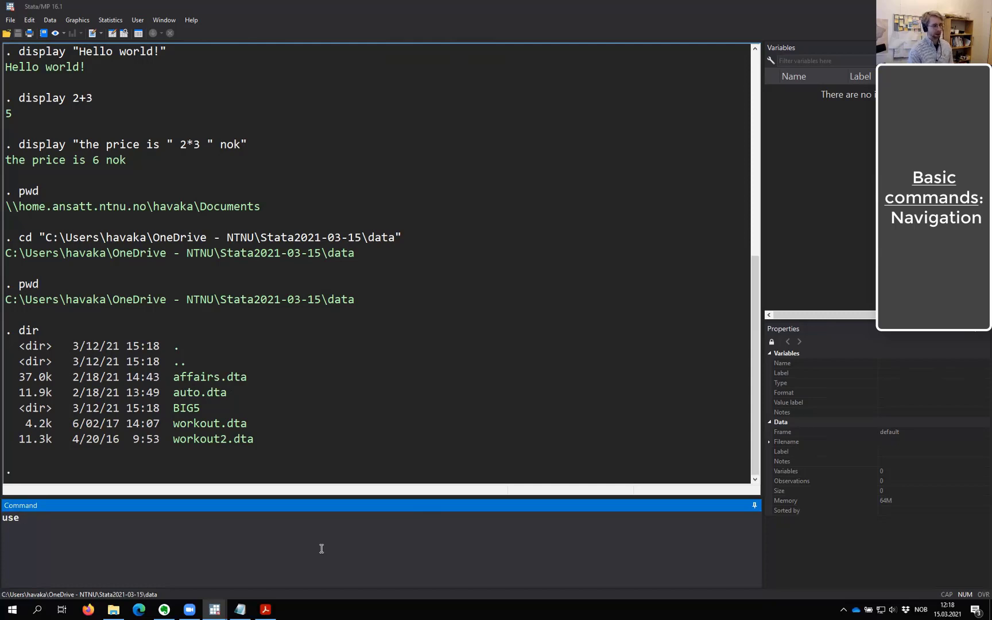
text( affairs)
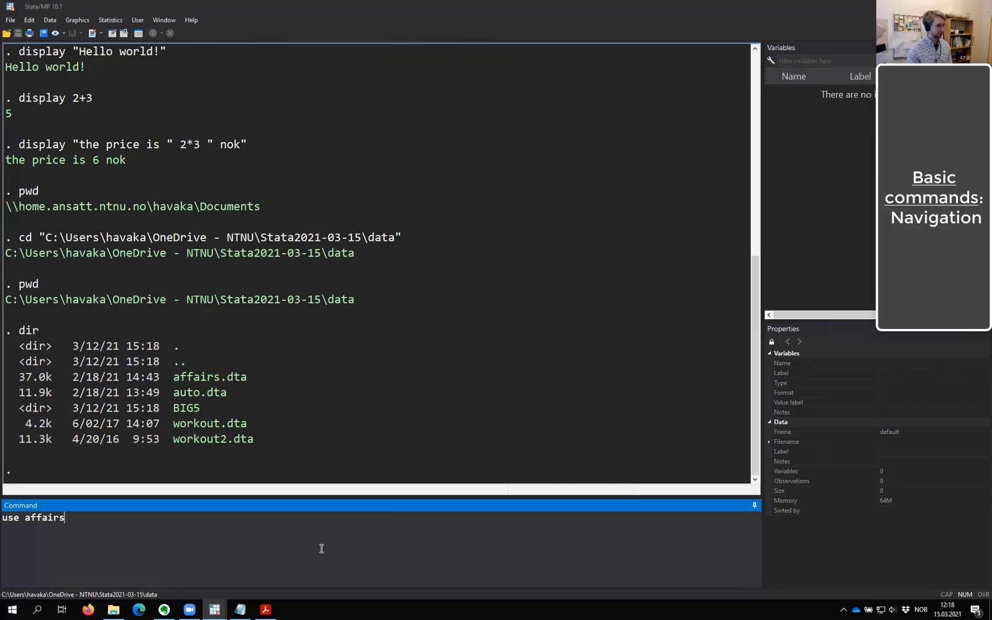
text(.dta)
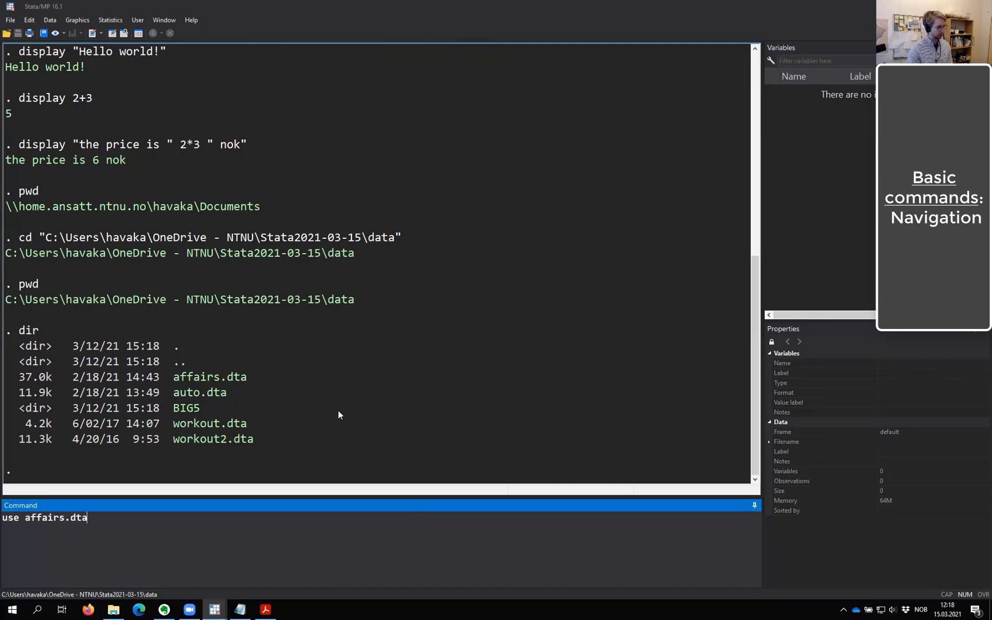
text(, clear)
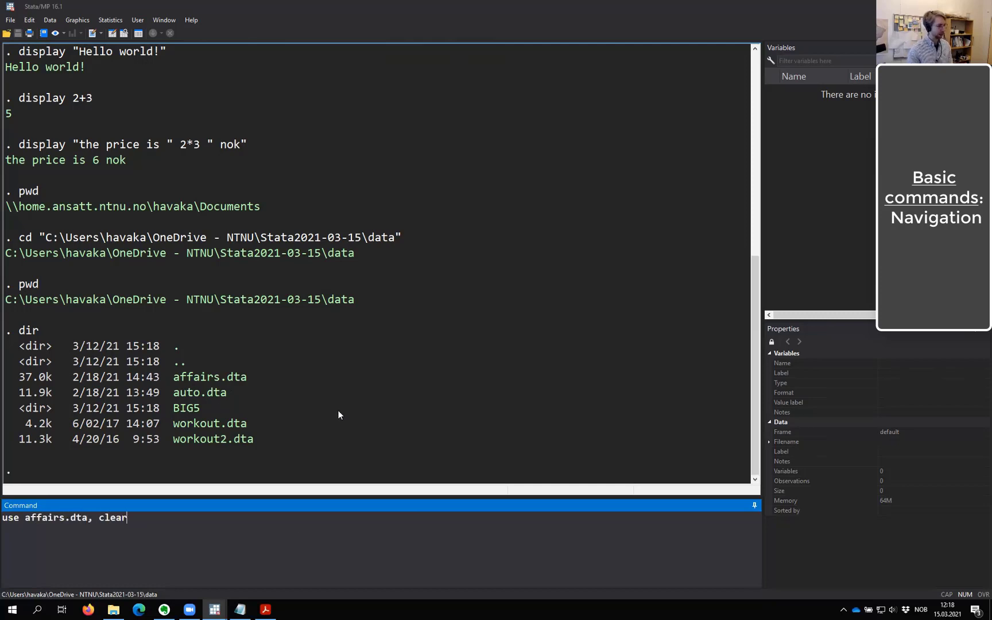
double_click(145, 519)
click(148, 524)
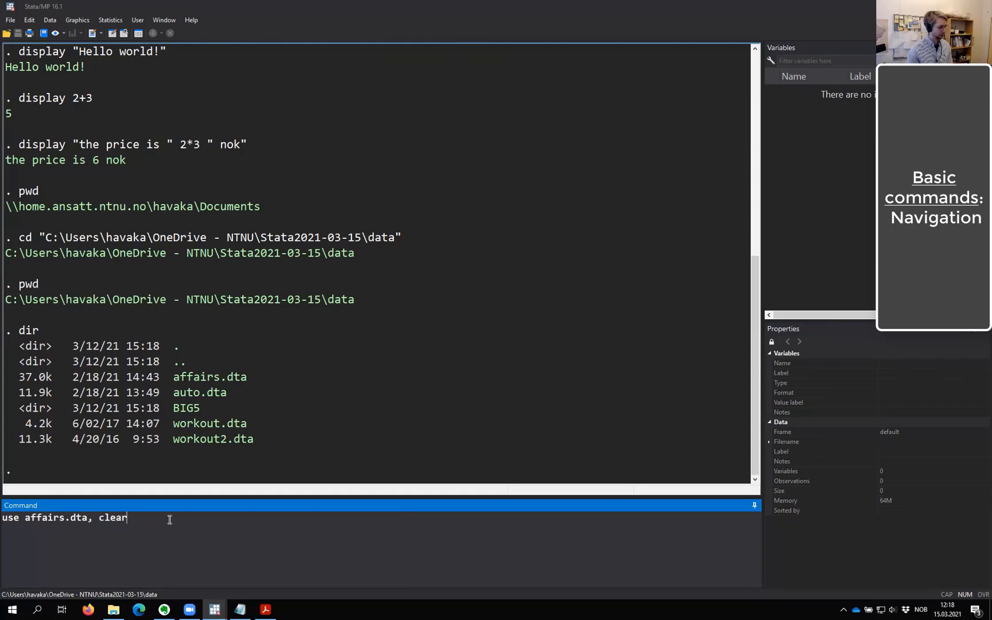
key(Return)
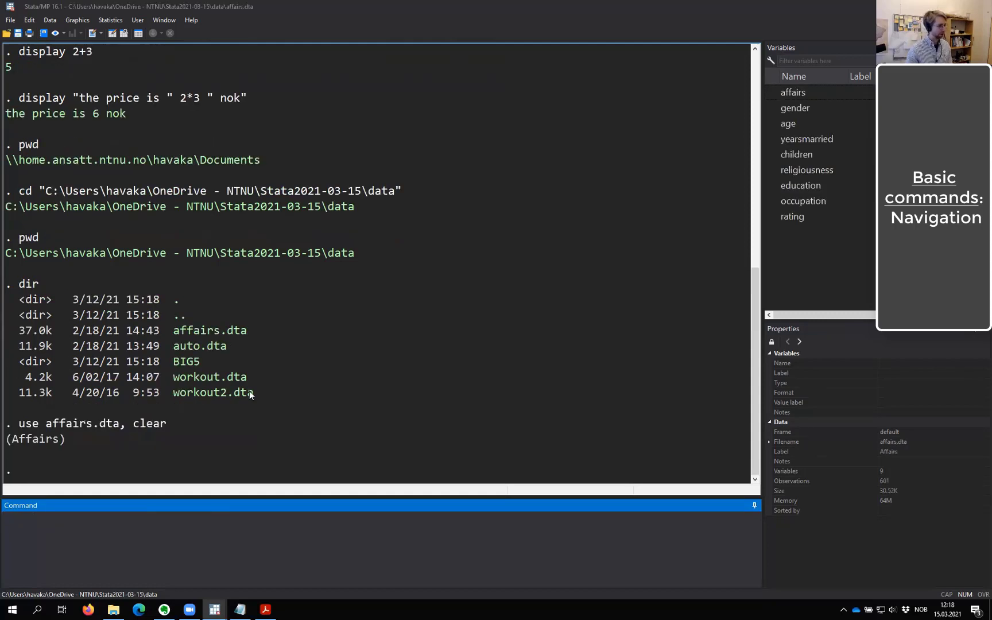
drag(19, 423, 138, 428)
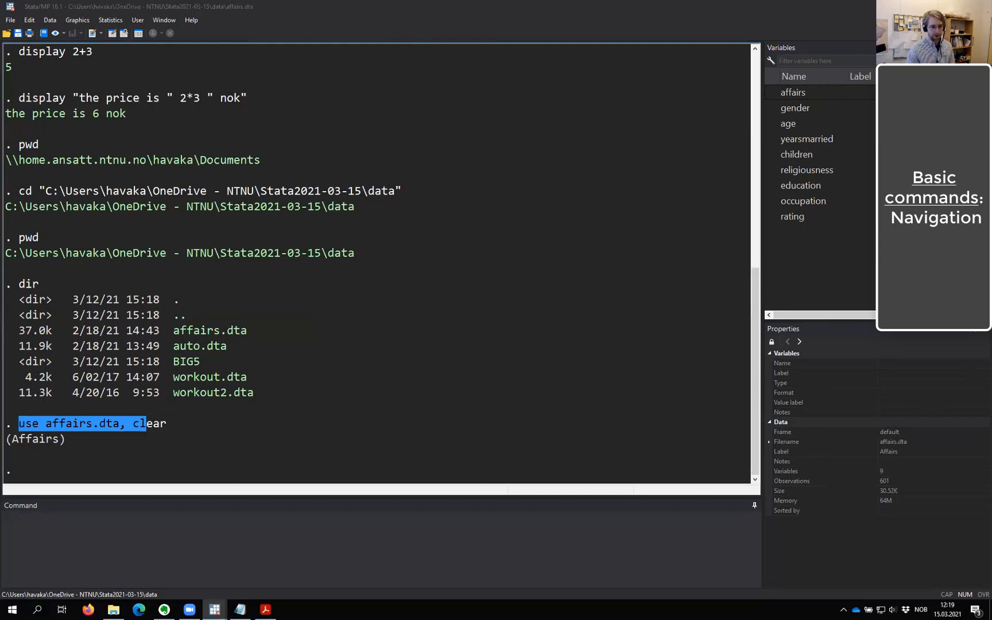
- Produce a frequency table of the affairs variable with the command tab affairs
click(148, 524)
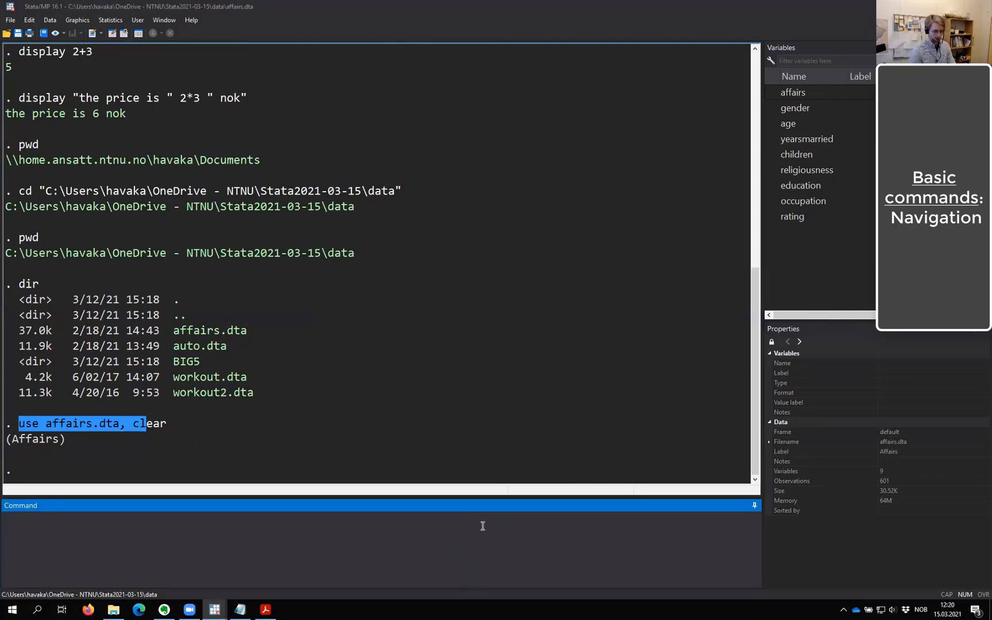
text(tab)
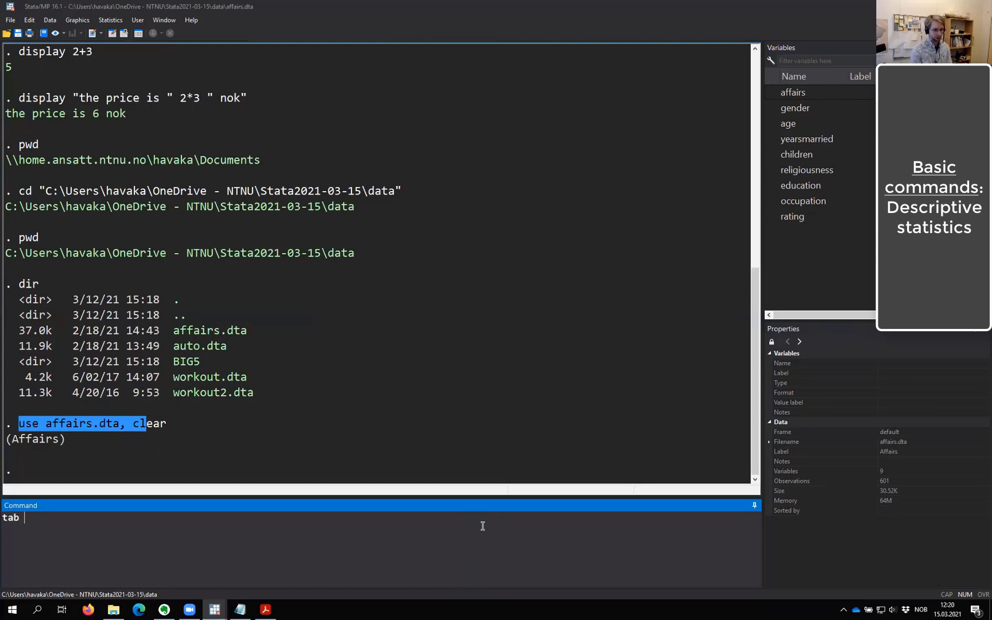
text( affairs)
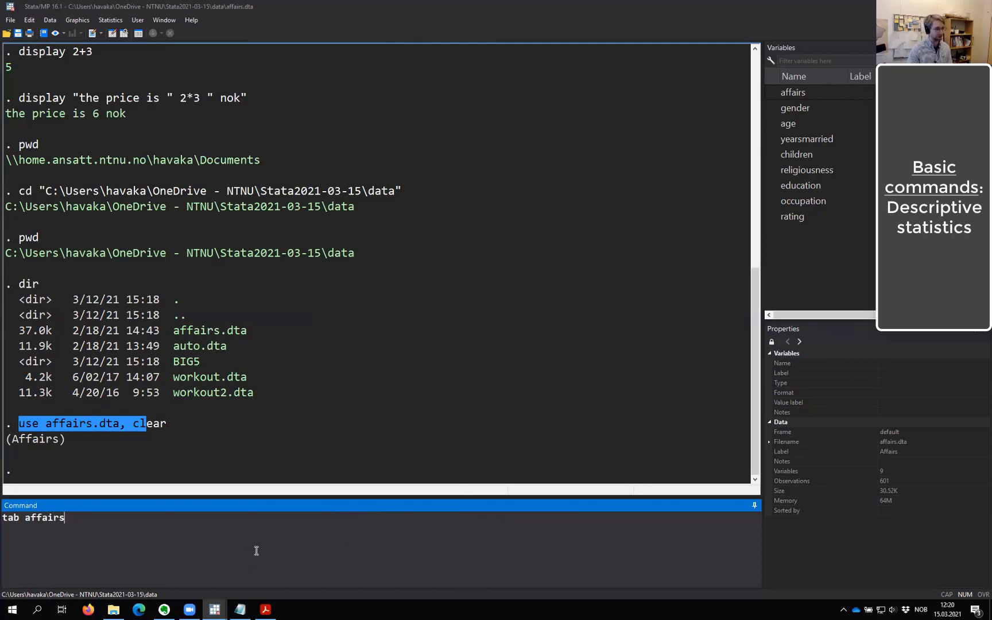
key(Return)
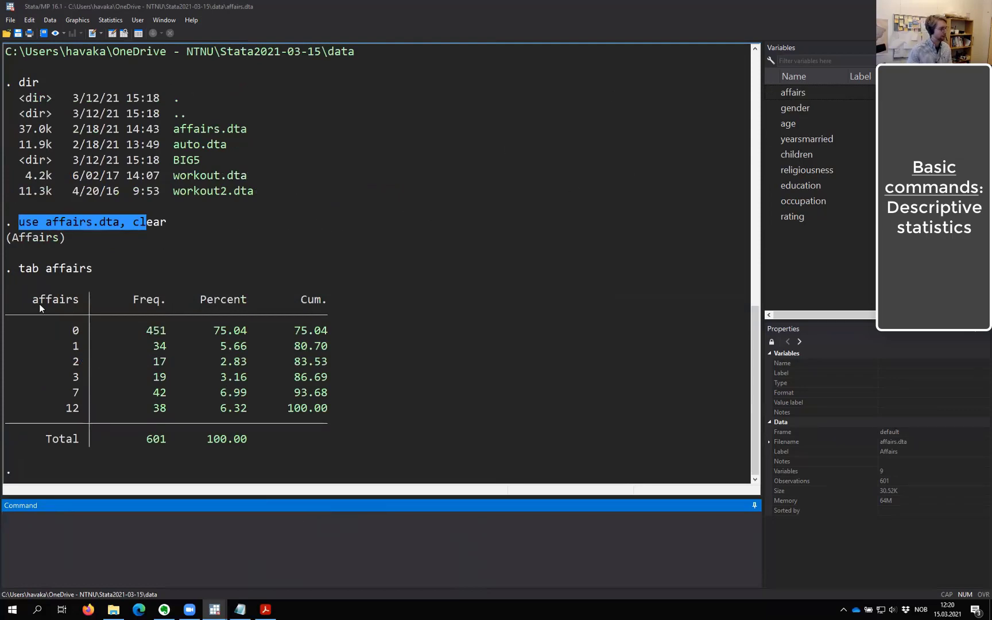
- Examine the affairs frequency table, checking the variable's values and the frequency for the value 7
double_click(37, 272)
click(77, 270)
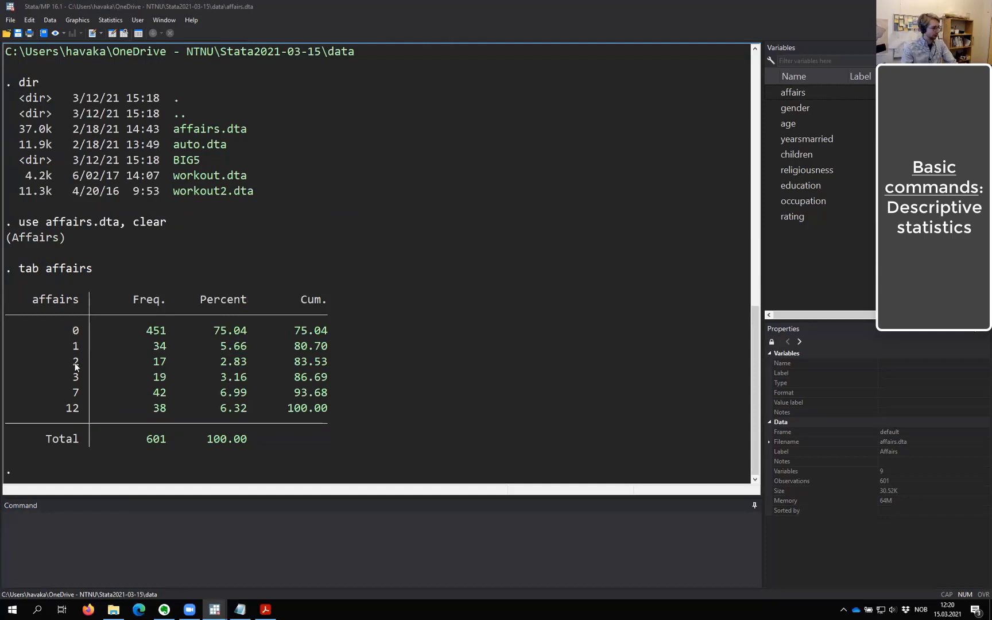
double_click(48, 268)
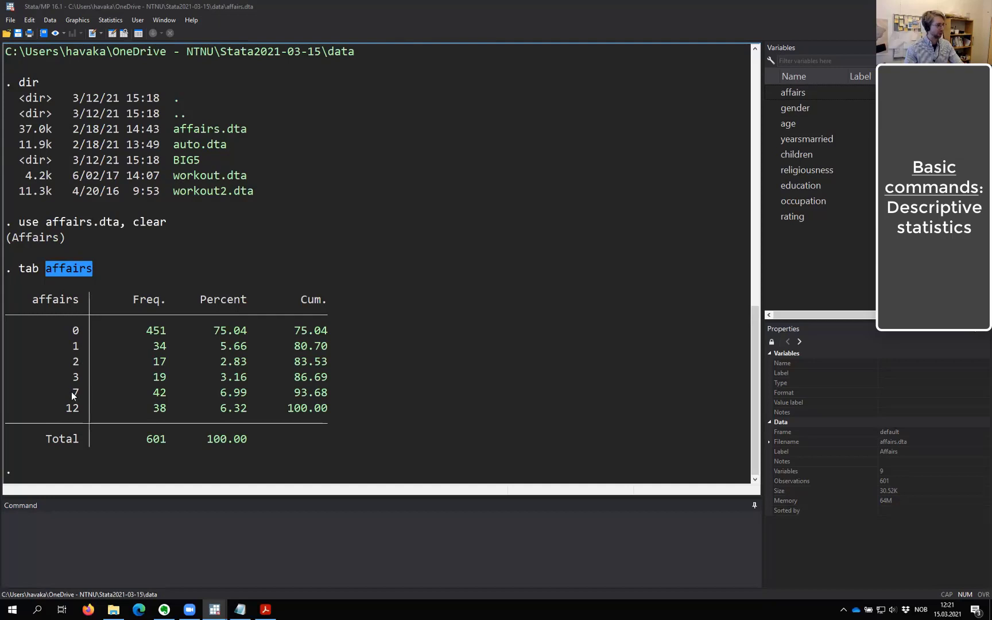
drag(149, 394, 163, 392)
click(163, 393)
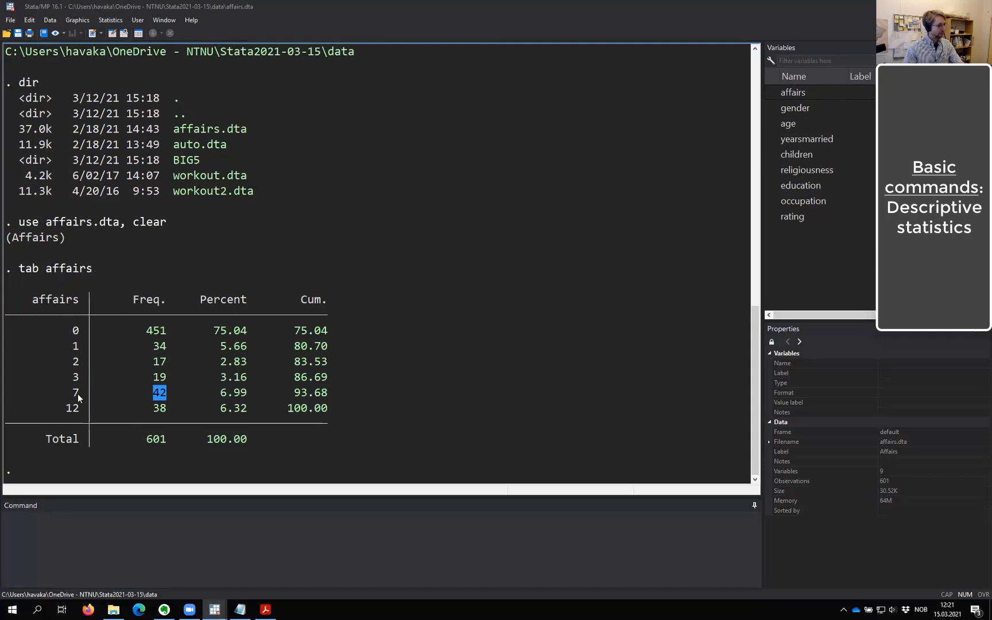
drag(53, 302, 26, 299)
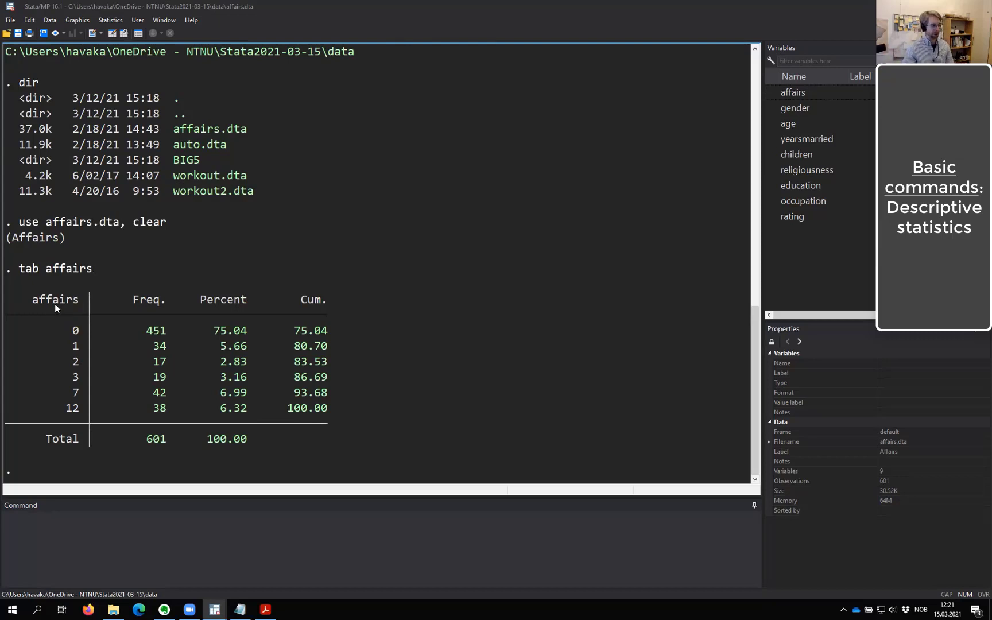
drag(73, 330, 78, 409)
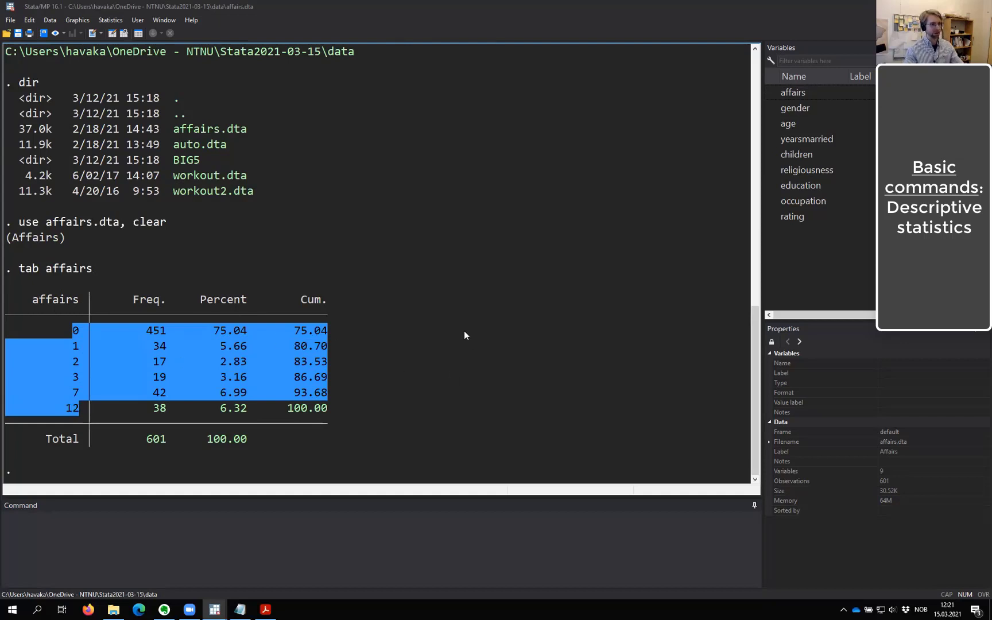
- Produce frequency tables of gender and children with the commands tab gender and tab children
click(250, 548)
text(ta)
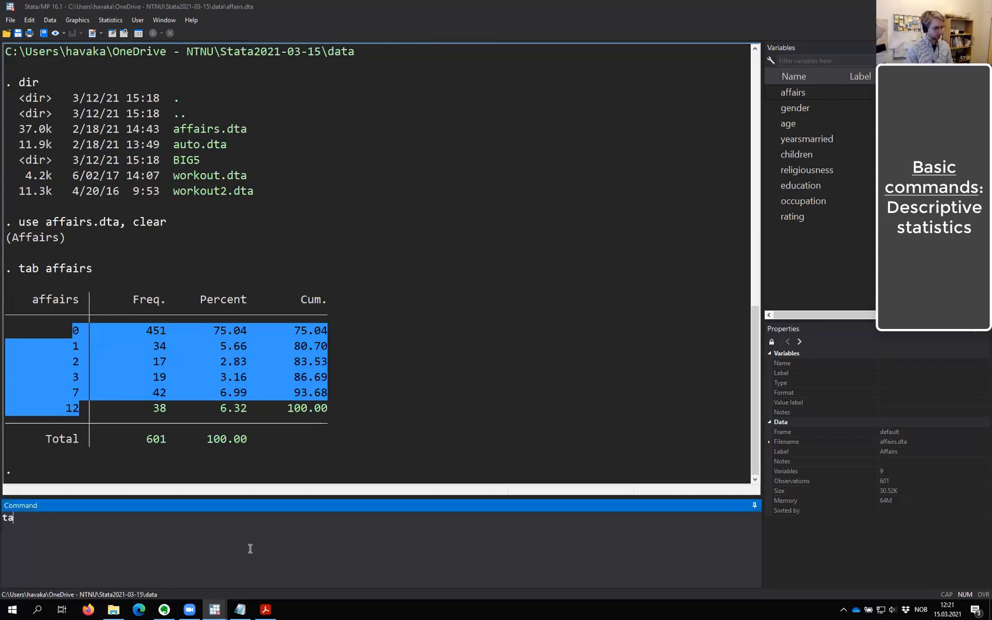
text(b gender)
key(Return)
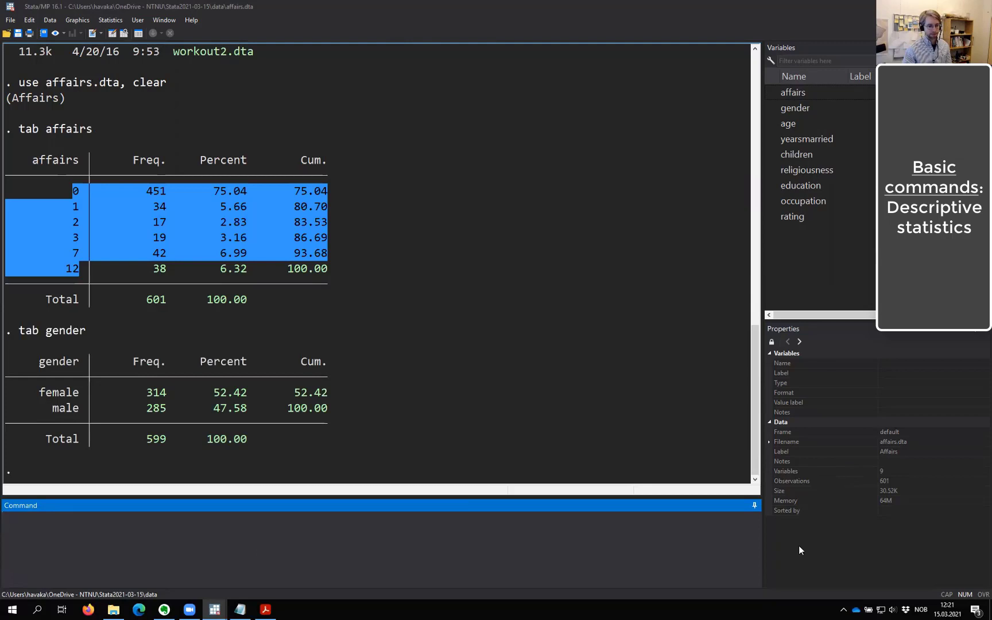
text(tab children)
key(Return)
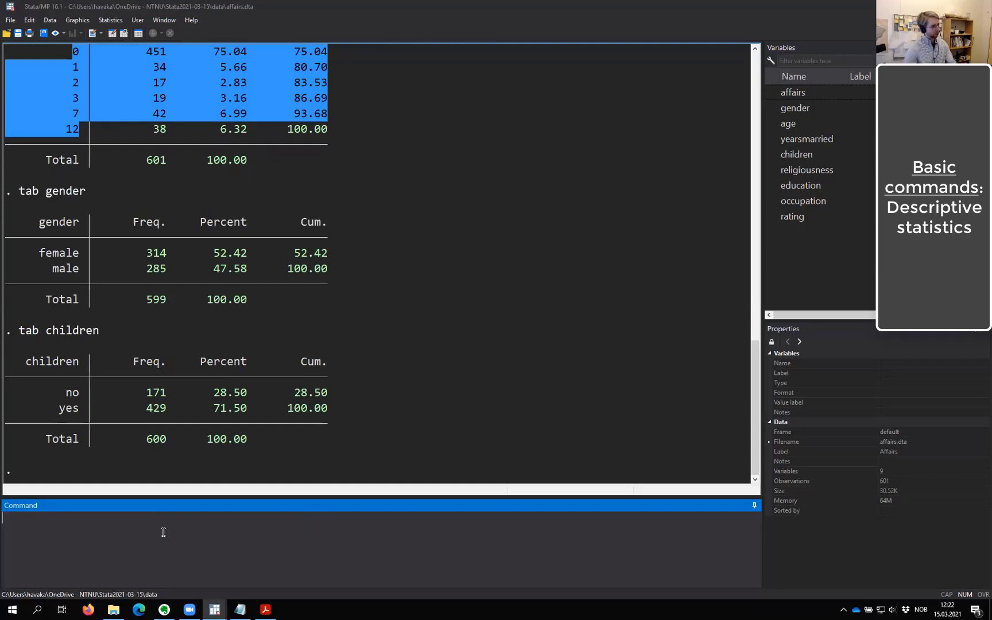
- Run summarize age yearsmarried religiousness education rating to get descriptive statistics for these five variables
text(summarize)
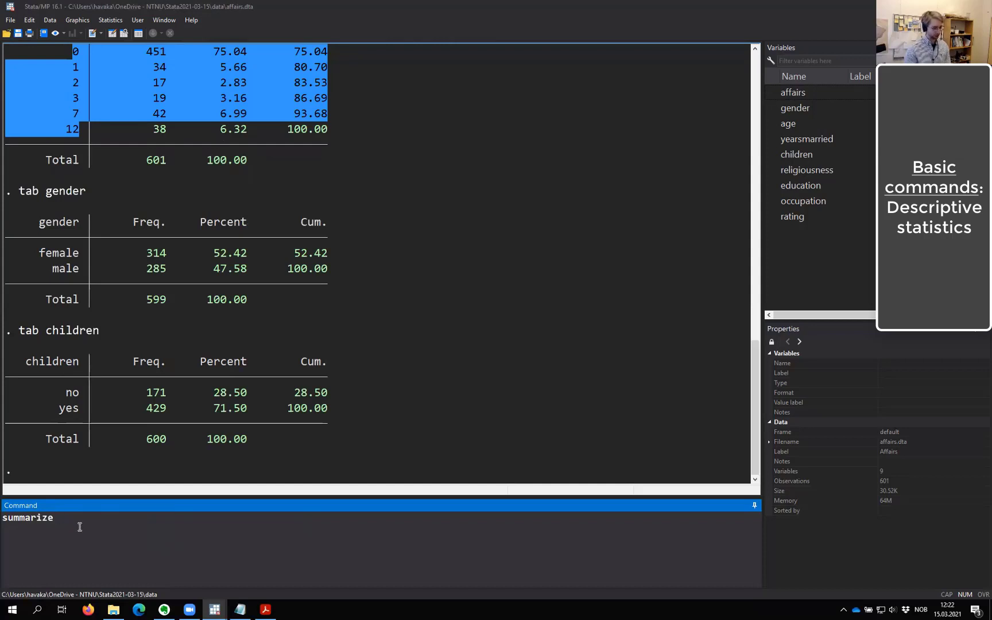
text(age)
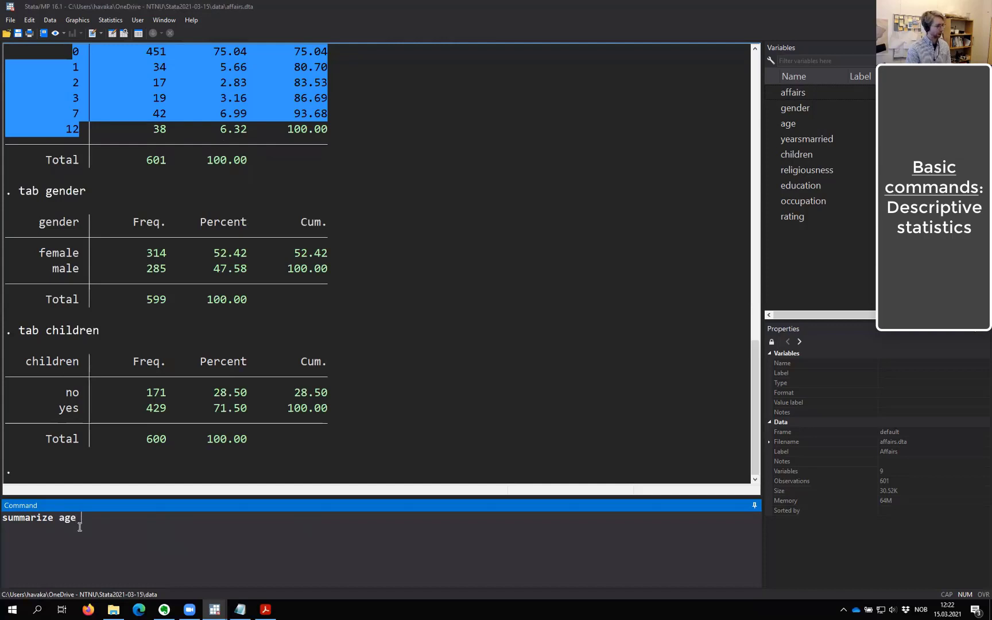
text( yearsm)
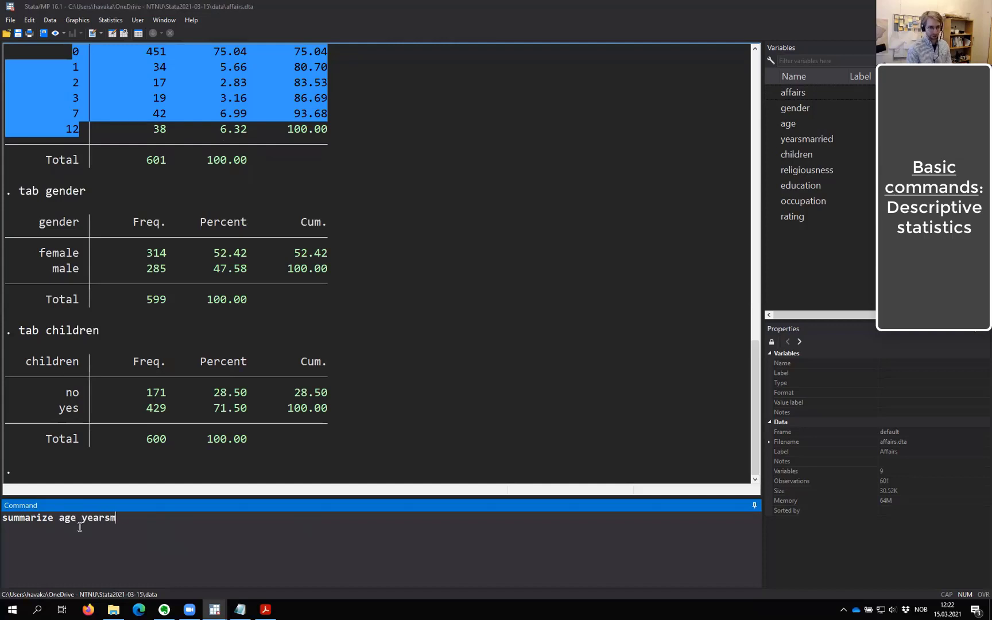
text(arried religiousness)
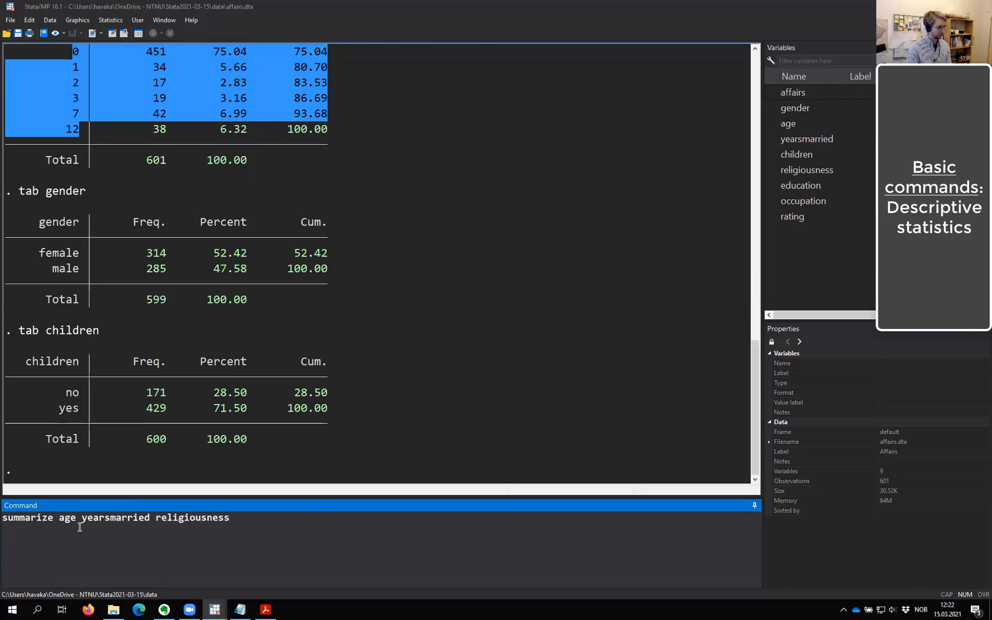
text( education rating)
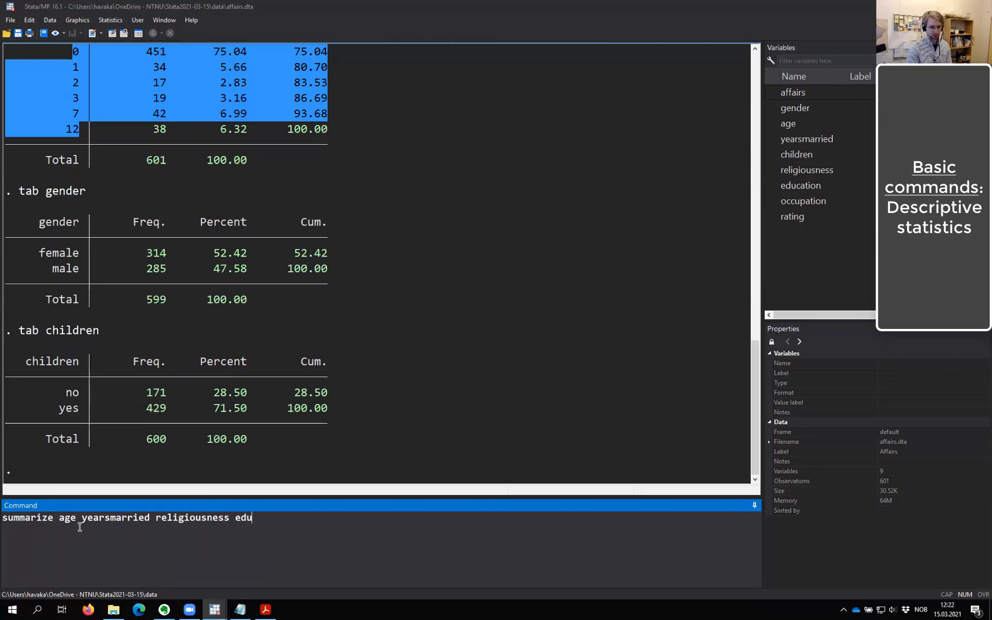
key(Return)
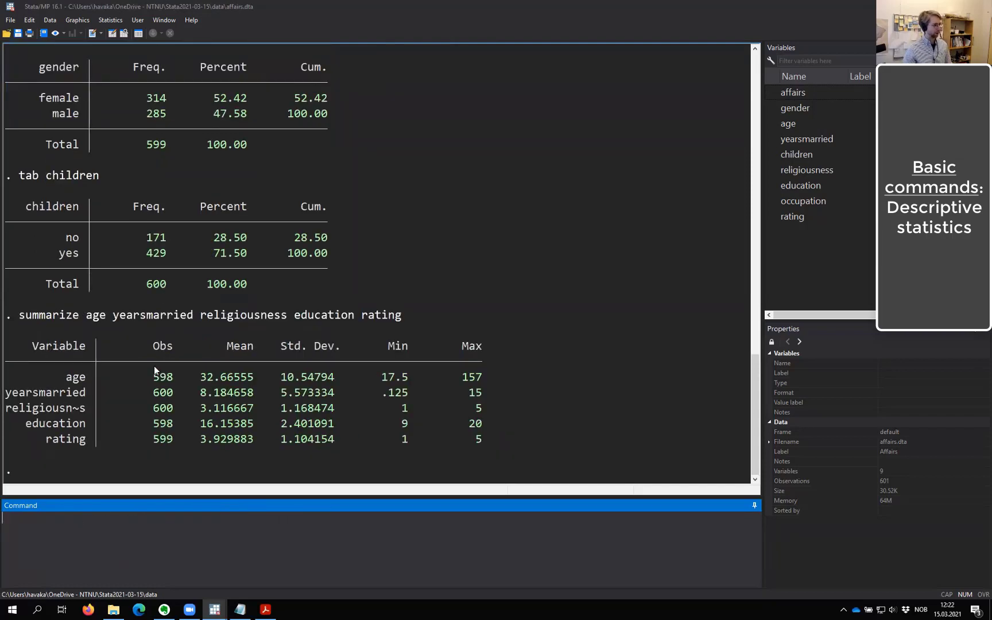
- Examine the summary table's observations for age, the religiousness mean, the education mean, minimum and maximum, and the rating row
drag(159, 370, 170, 384)
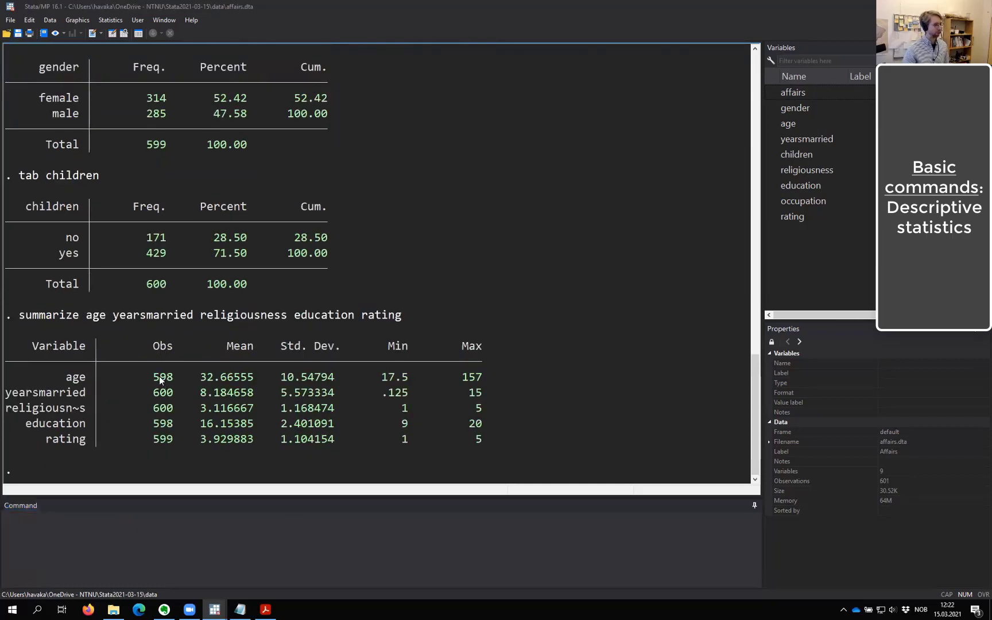
click(173, 434)
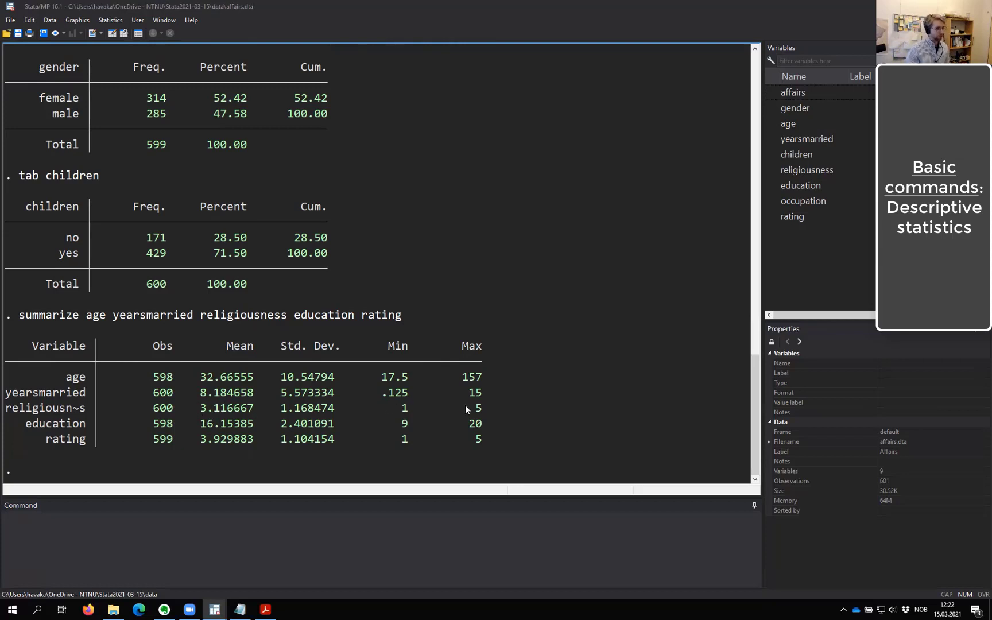
drag(200, 409, 216, 411)
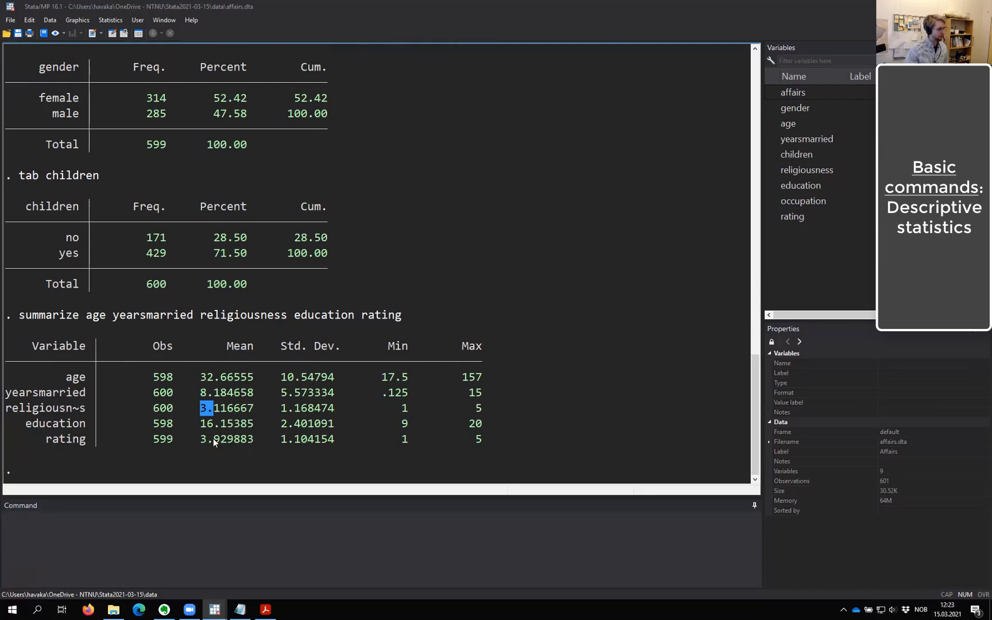
drag(200, 423, 212, 423)
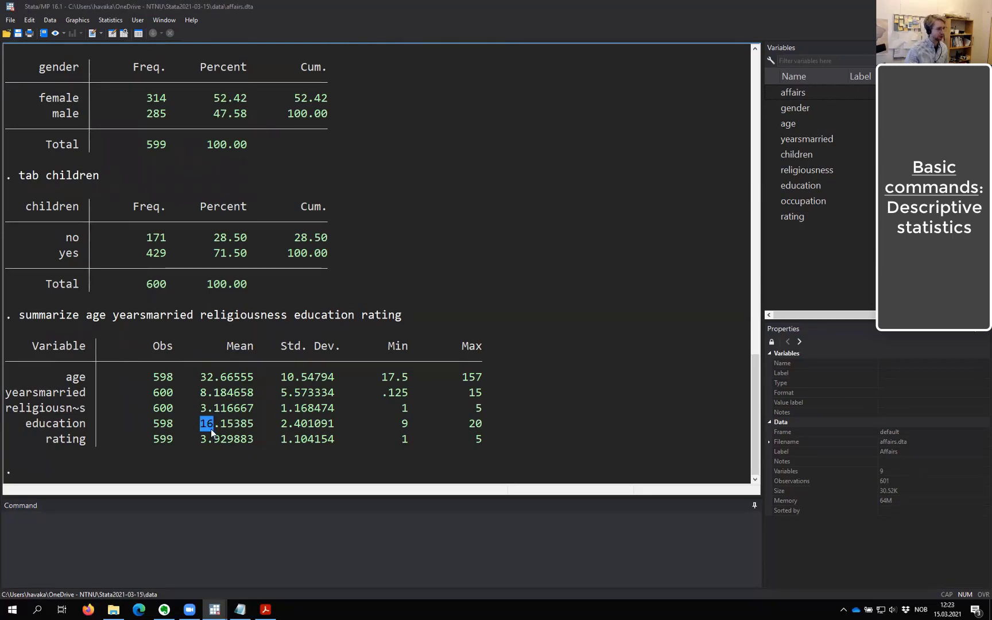
click(241, 426)
drag(467, 424, 483, 424)
click(531, 401)
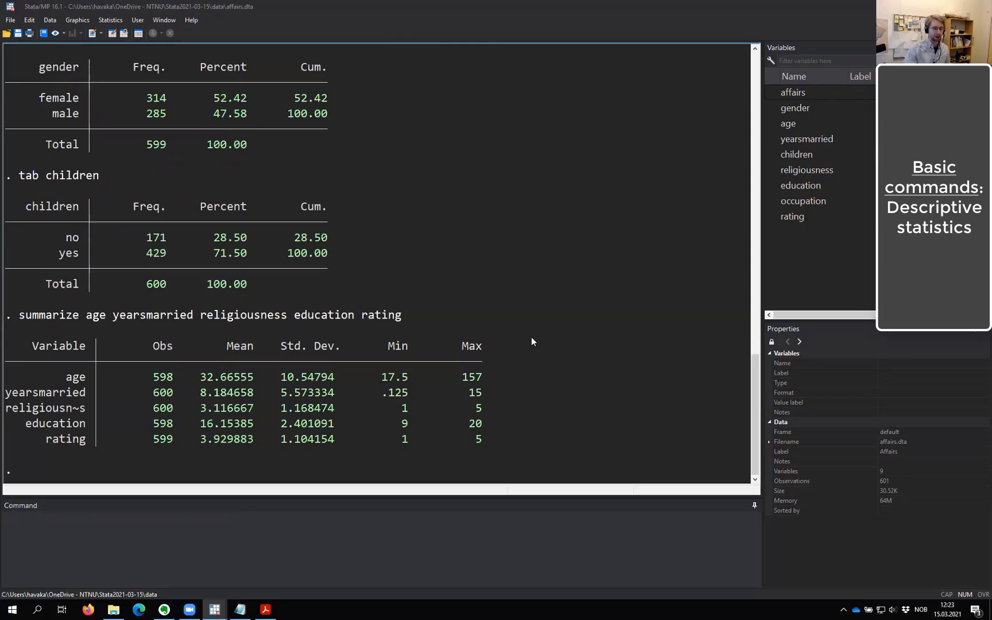
double_click(405, 423)
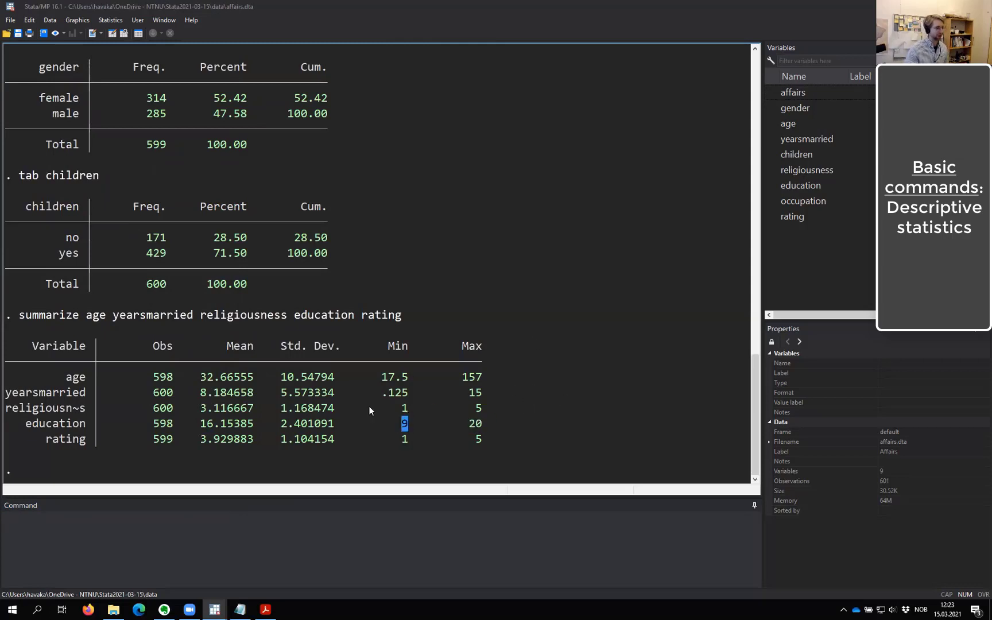
drag(200, 428, 210, 431)
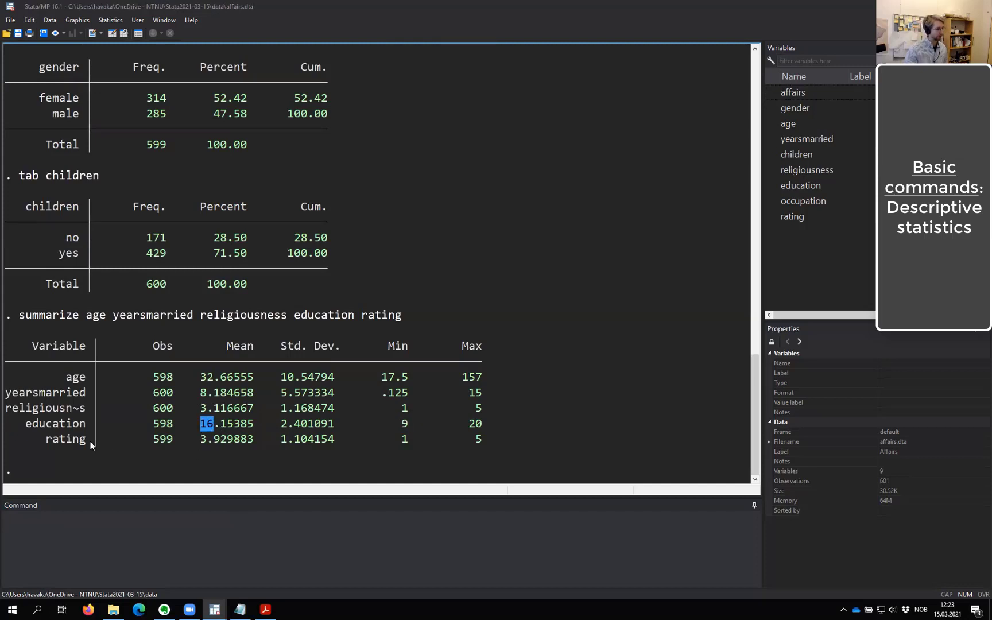
drag(46, 441, 86, 439)
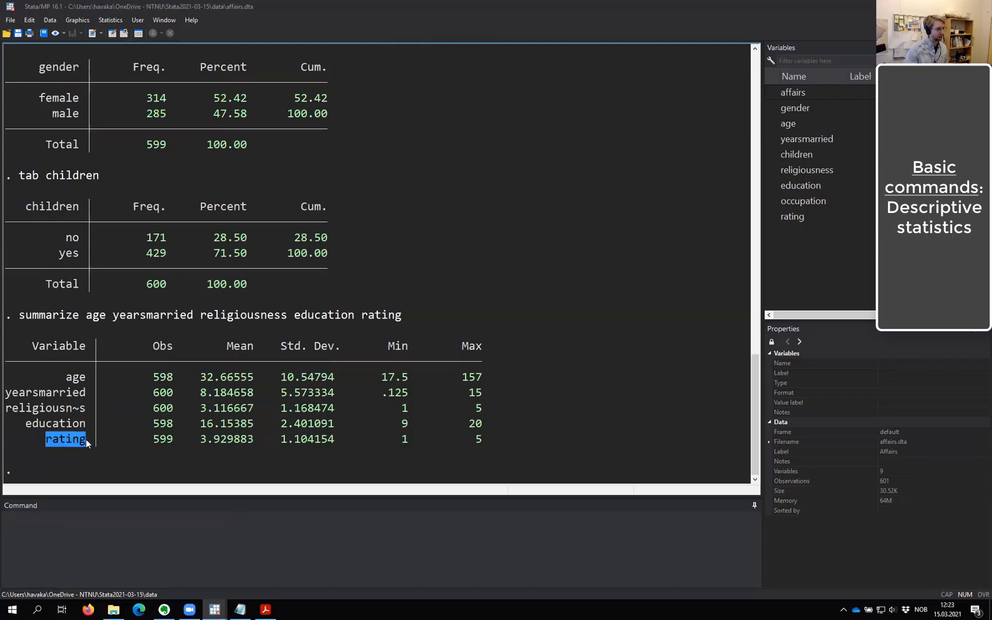
click(206, 439)
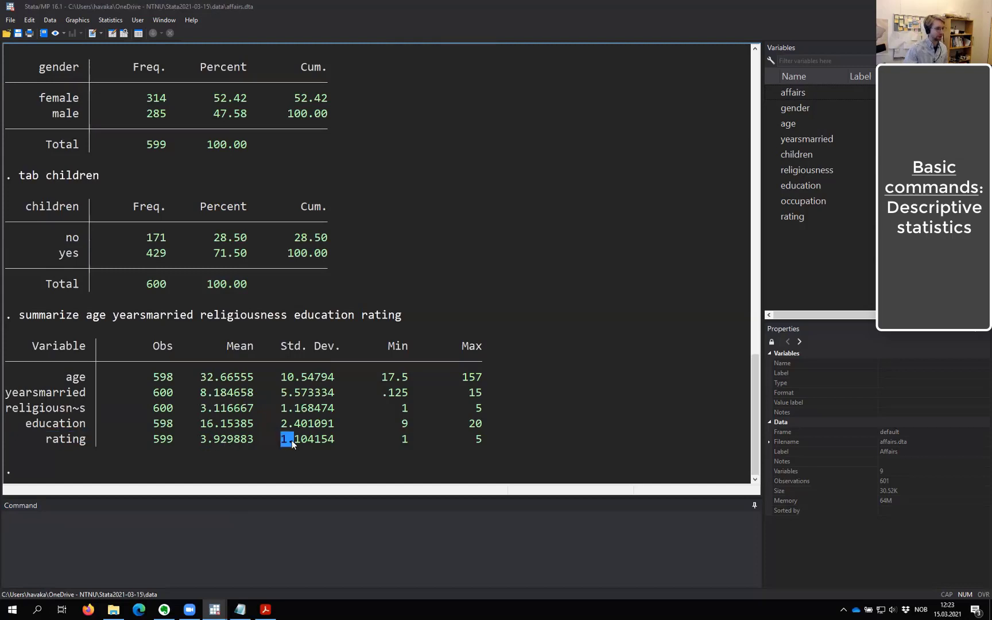
- Produce a frequency table of occupation with the command tab occupation and look over its categories
click(515, 439)
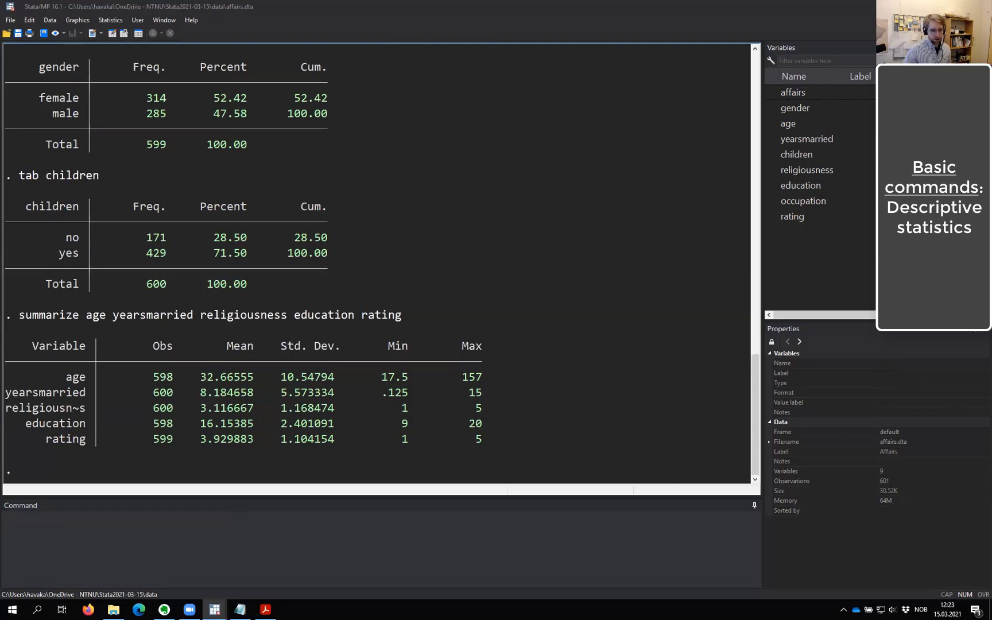
click(448, 530)
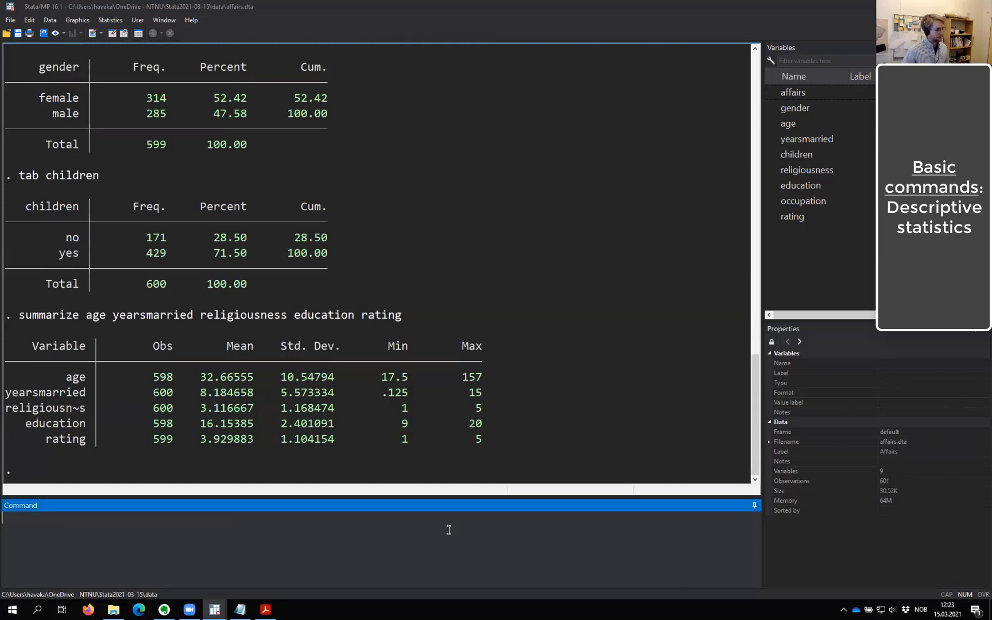
text(tab )
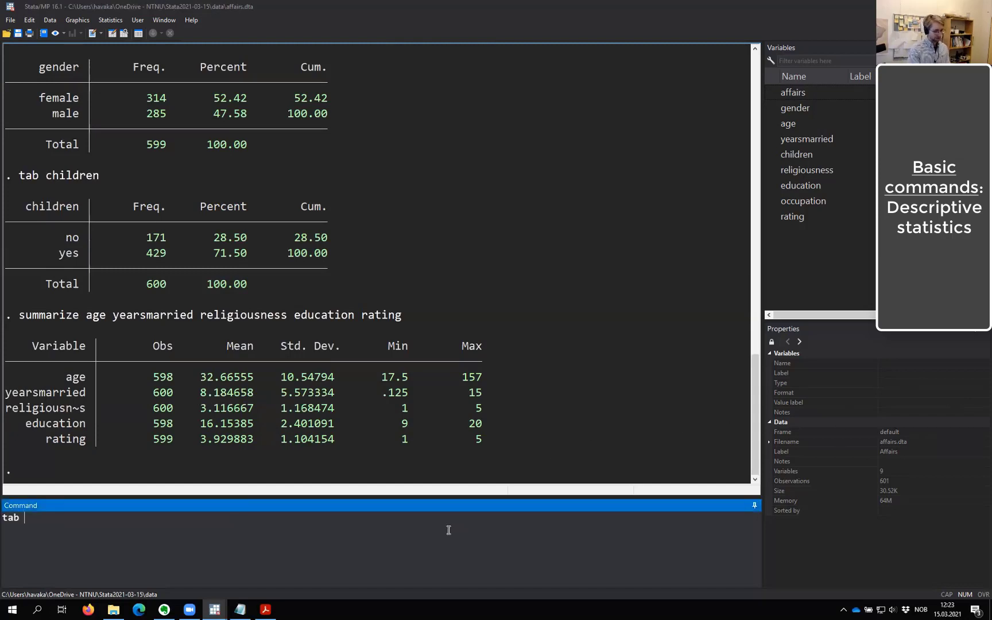
text(occupation)
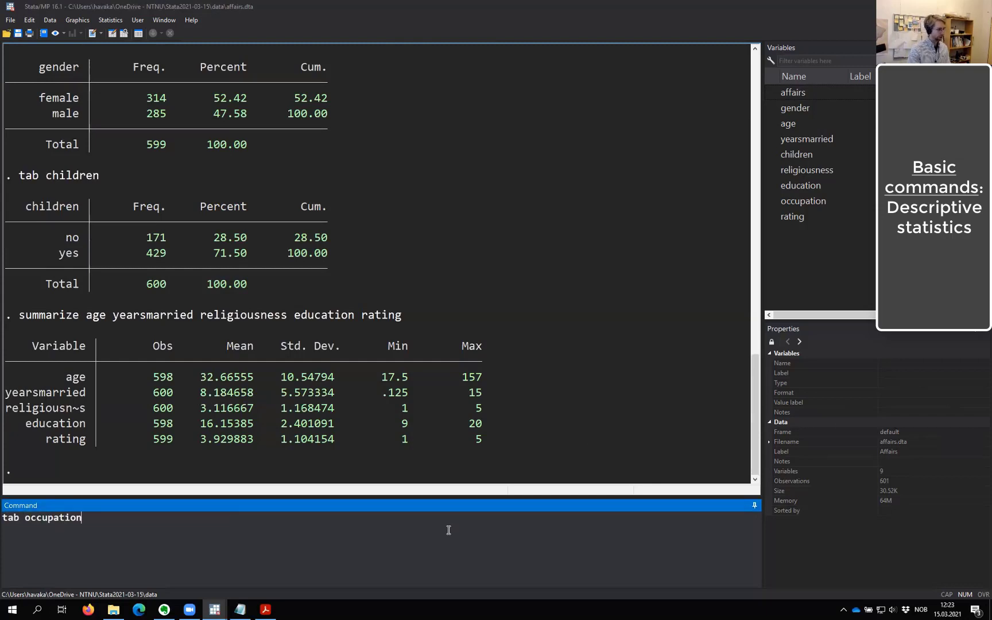
key(Return)
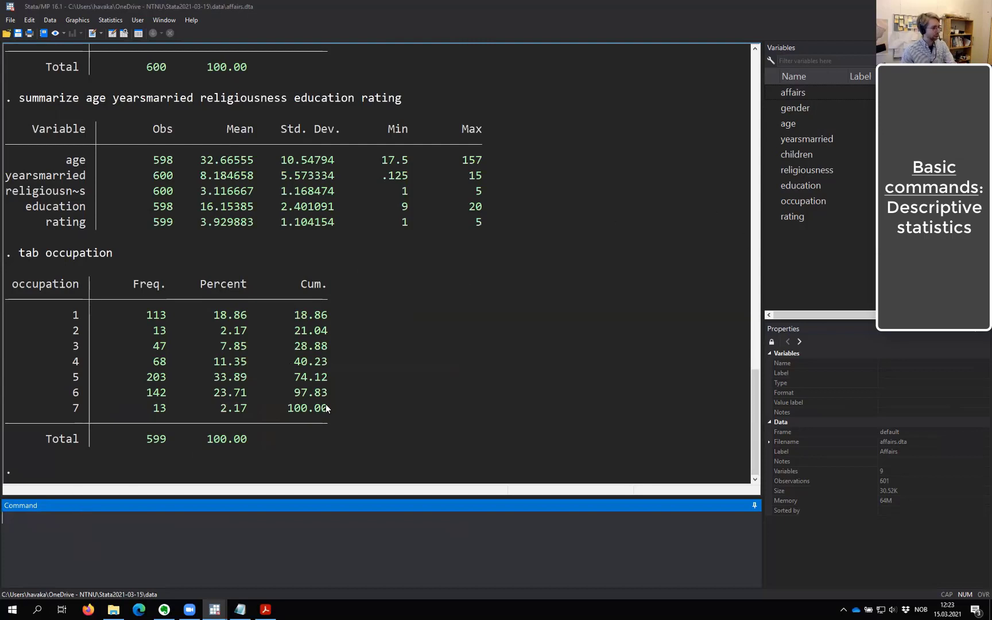
drag(329, 408, 109, 330)
click(101, 322)
click(124, 323)
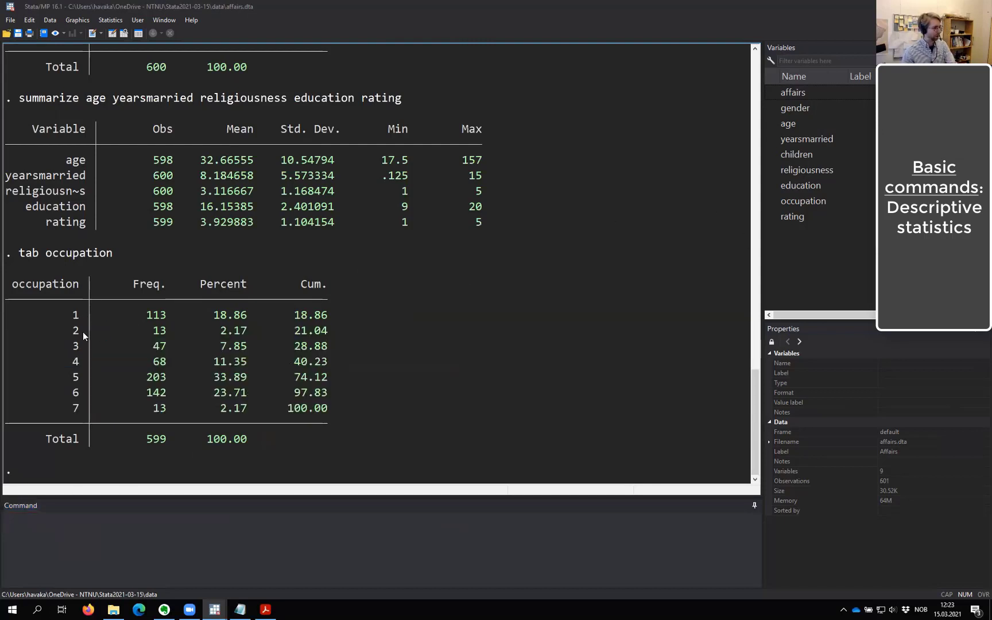
- Remove the occupation variable from the dataset with the command drop occupation
click(148, 554)
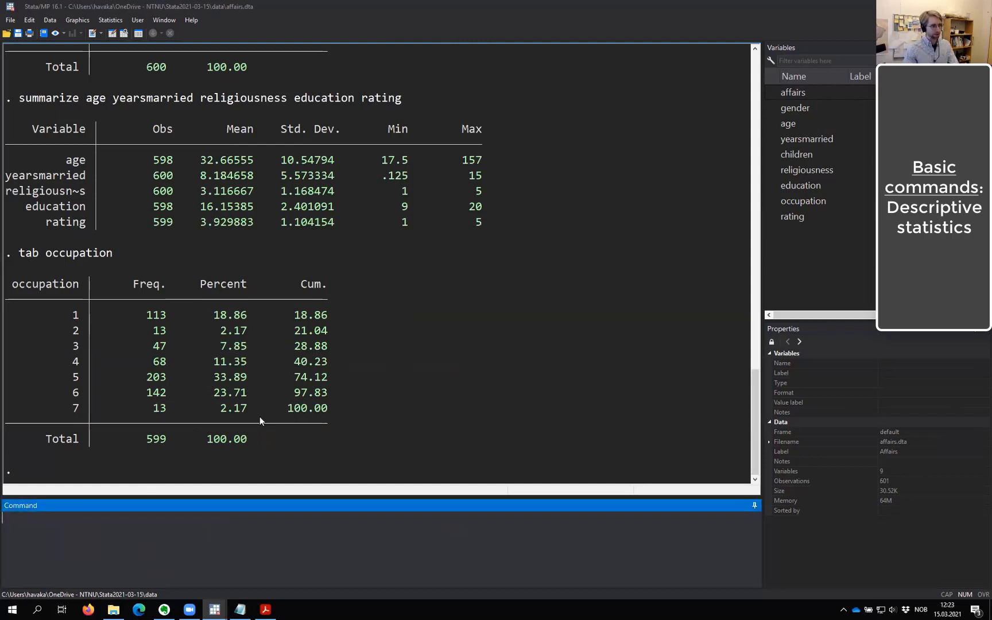
text(drop occupation)
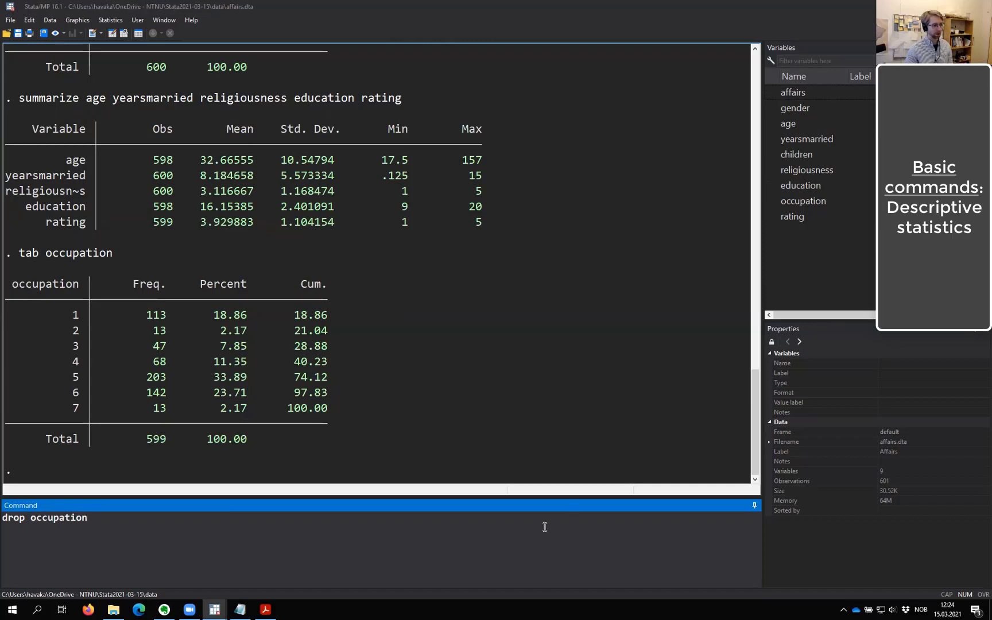
key(Return)
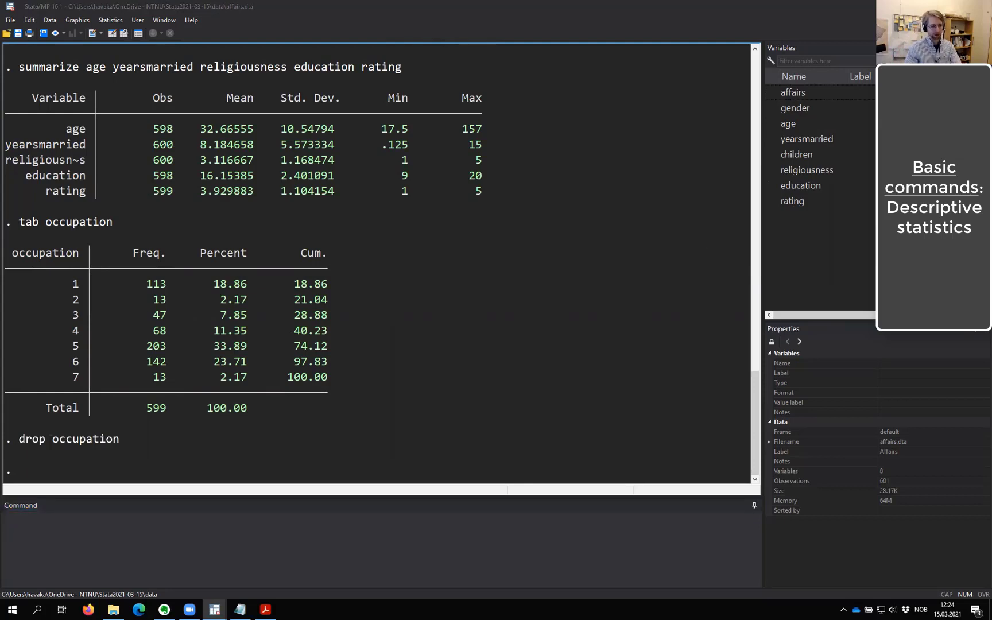
drag(19, 440, 69, 440)
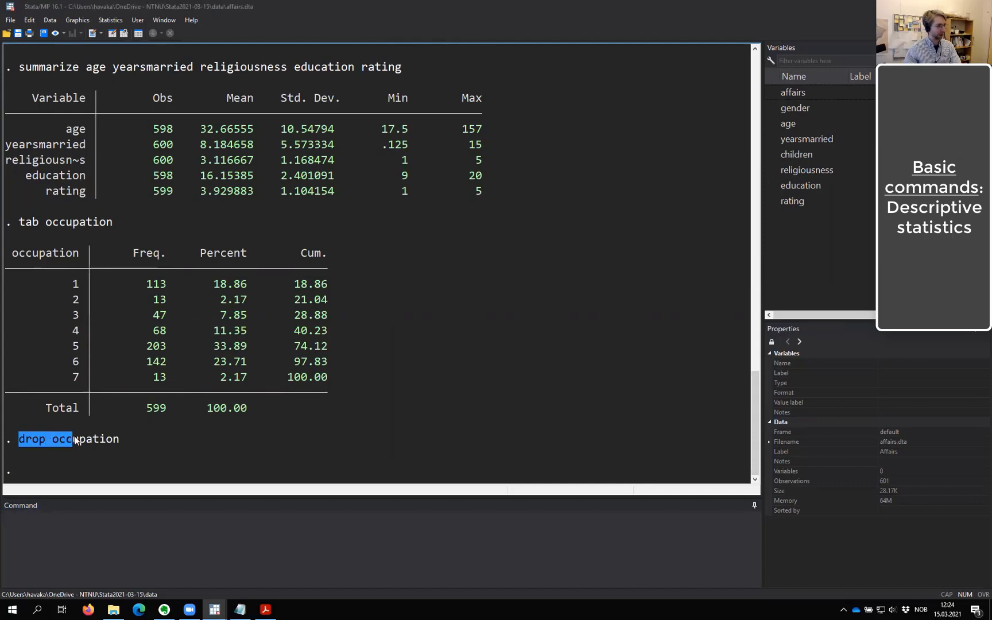
click(137, 441)
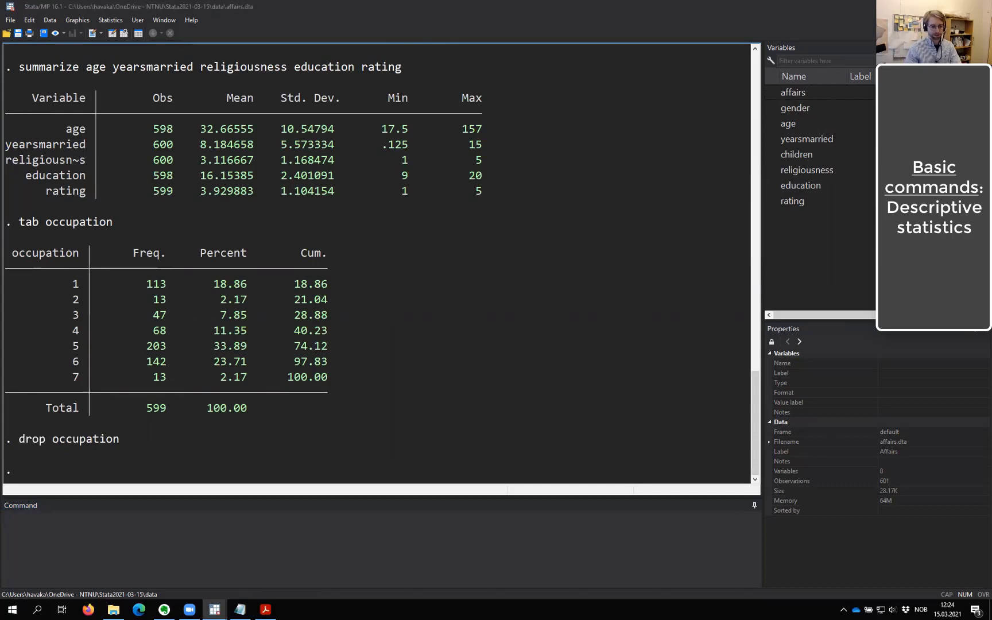
- Run summarize age to get descriptive statistics for the age variable alone
click(613, 549)
text(summ)
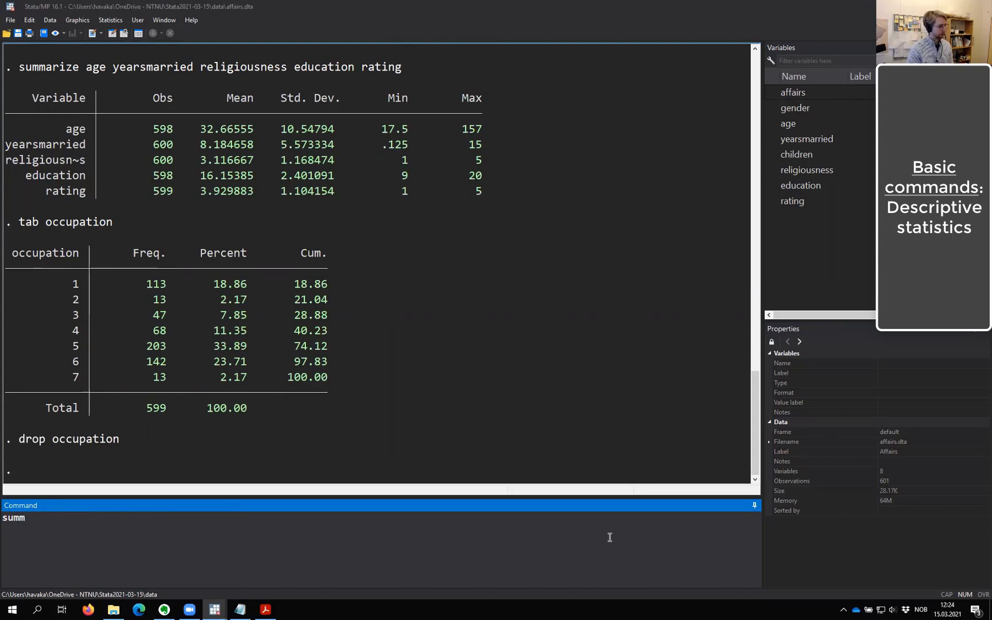
text(a)
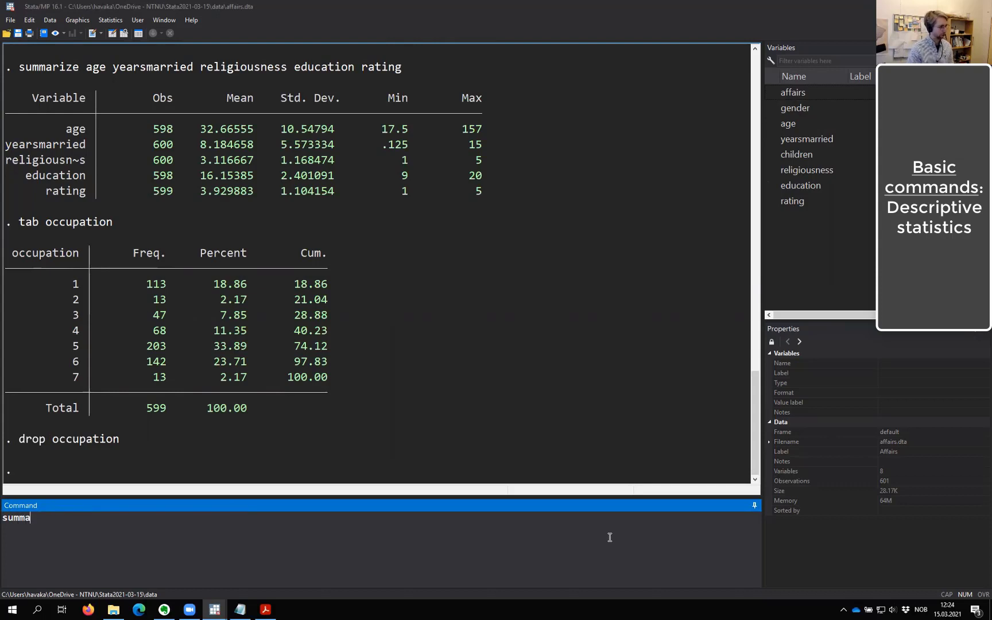
drag(46, 128, 486, 198)
click(533, 209)
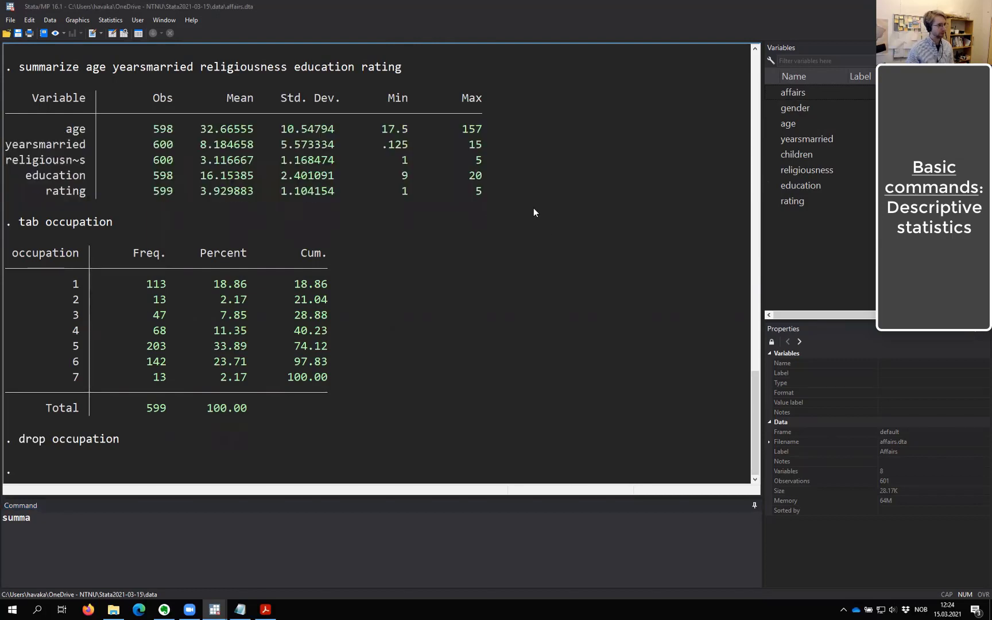
click(230, 514)
text(rize)
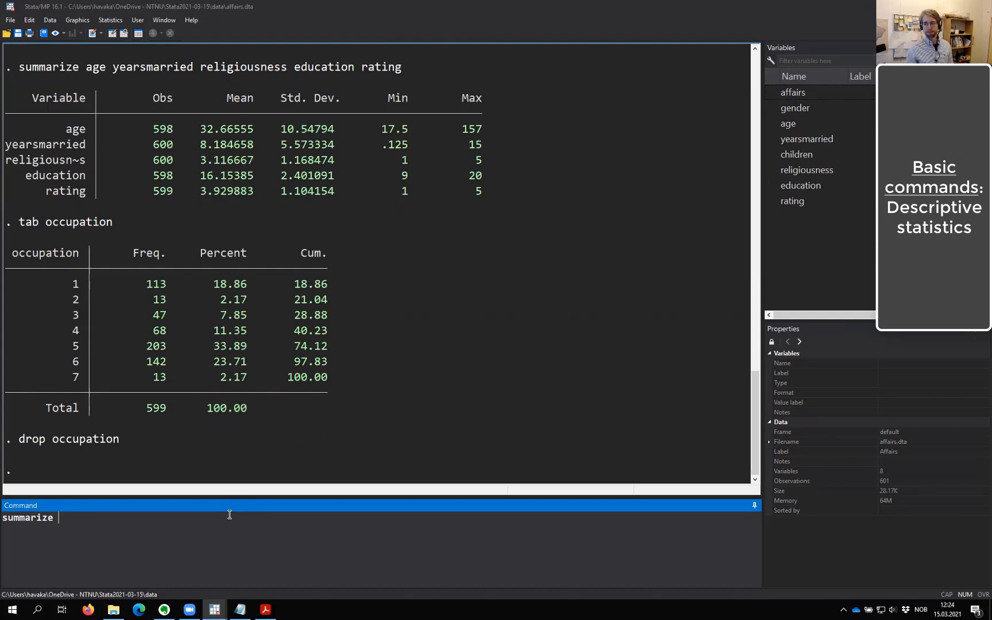
text(age)
key(Return)
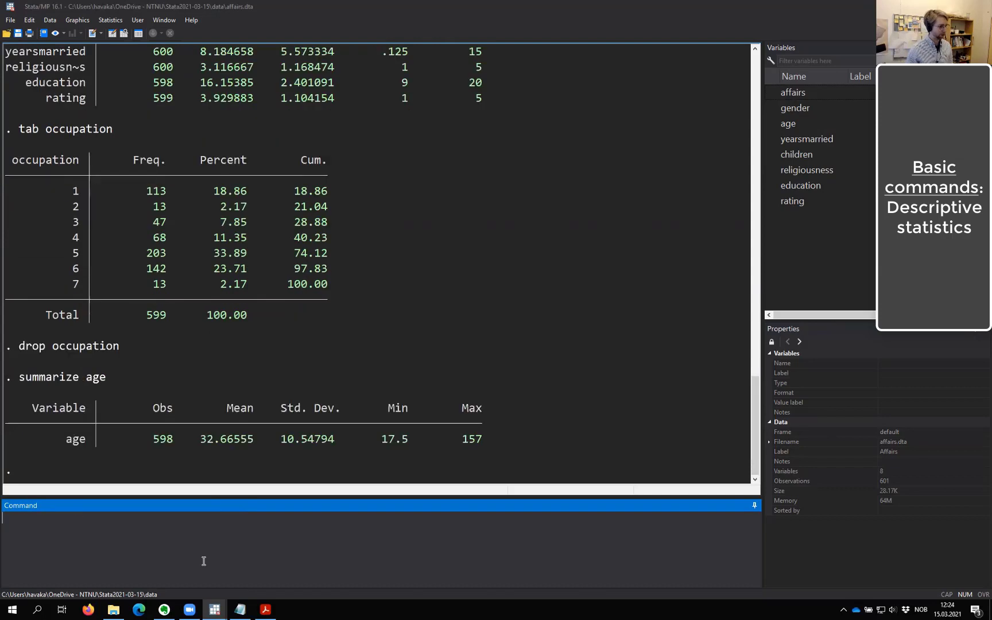
- Examine the age summary's observations, mean, standard deviation, minimum and maximum, checking whether the maximum is plausible
drag(153, 445, 209, 441)
click(280, 446)
drag(376, 442, 384, 444)
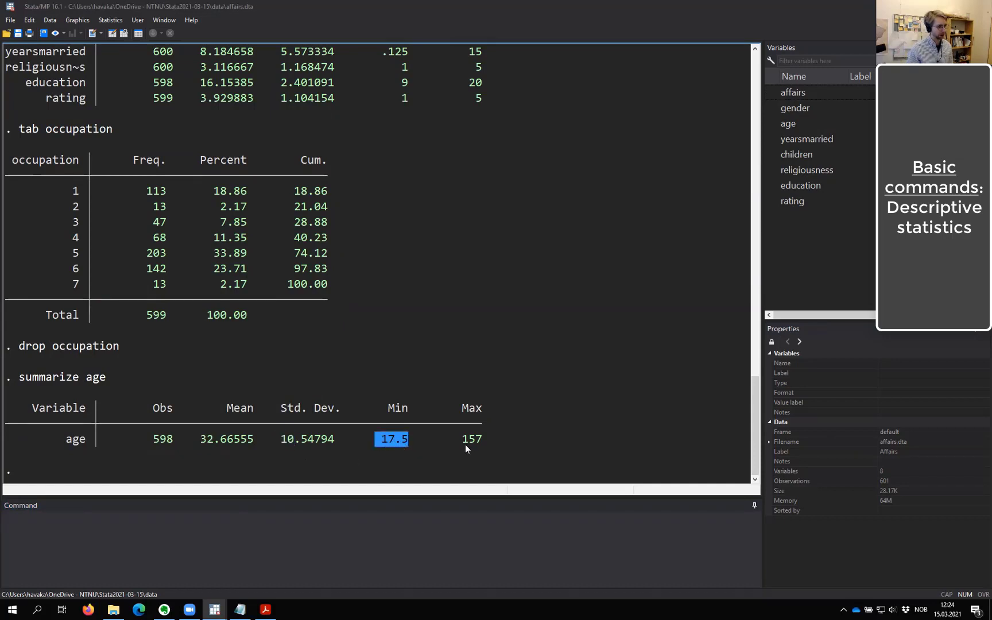
drag(465, 444, 478, 442)
click(536, 435)
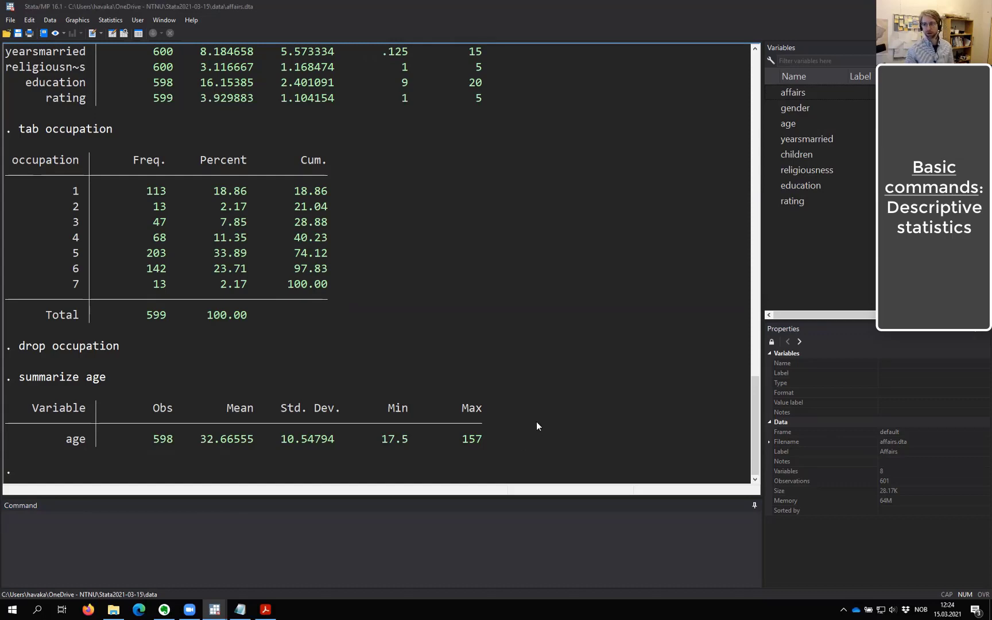
drag(461, 438, 469, 445)
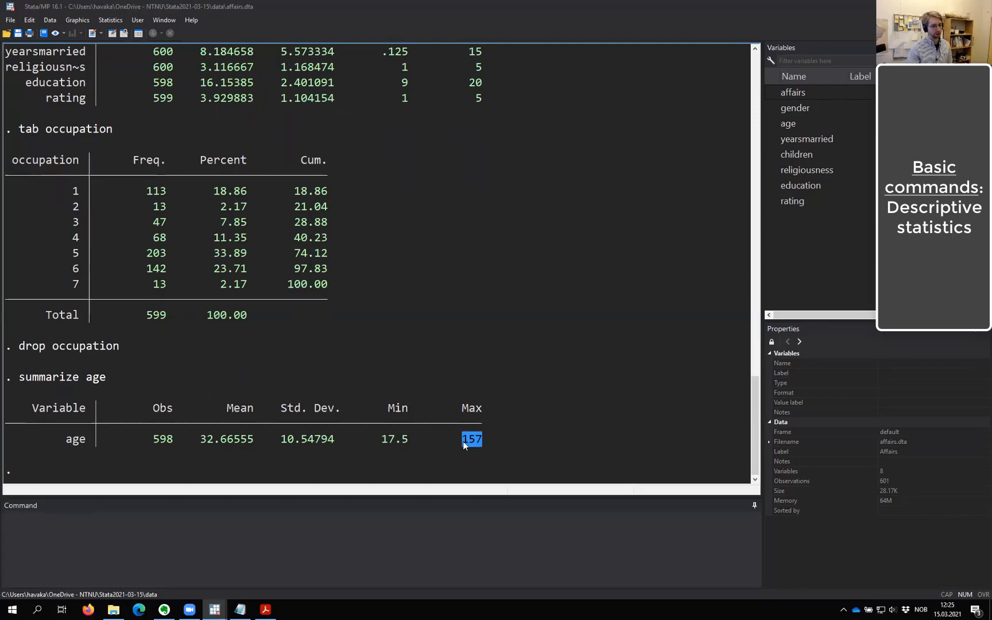
click(517, 420)
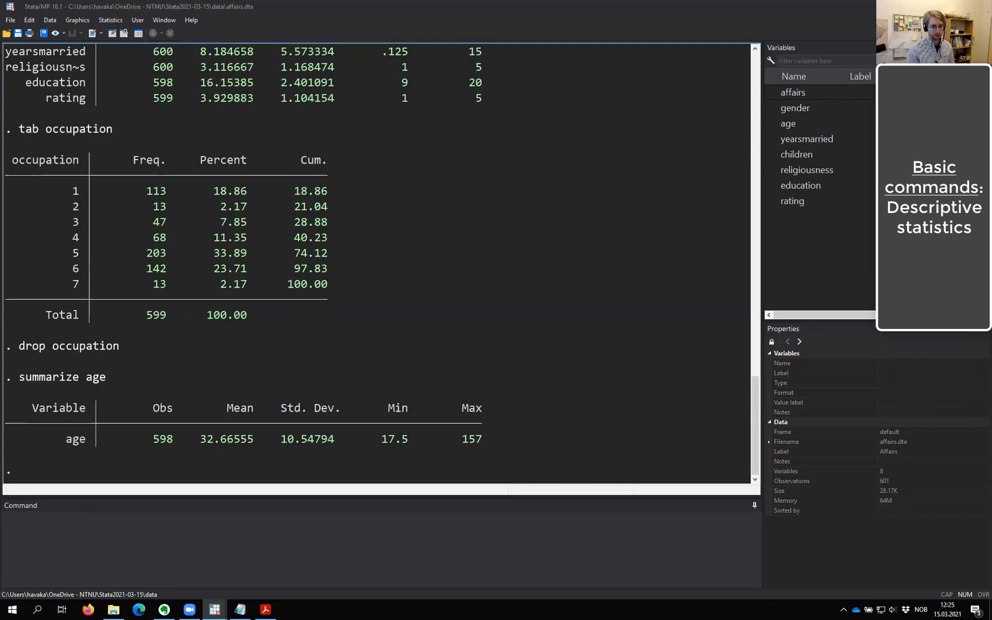
- Summarize age only for observations below 120 with the command summarize age if age < 120
click(486, 534)
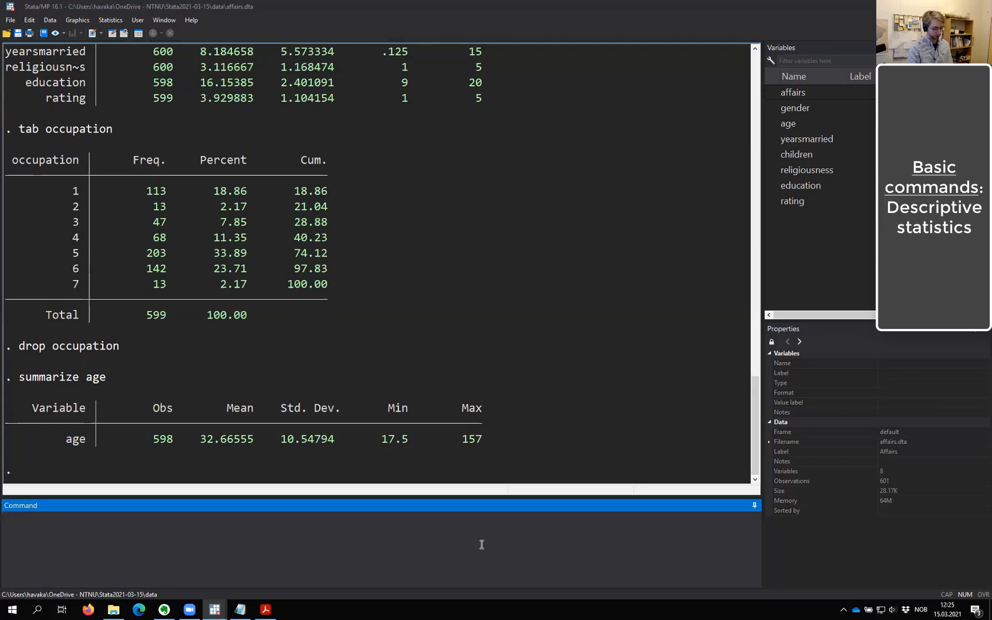
text(summarize age if age >)
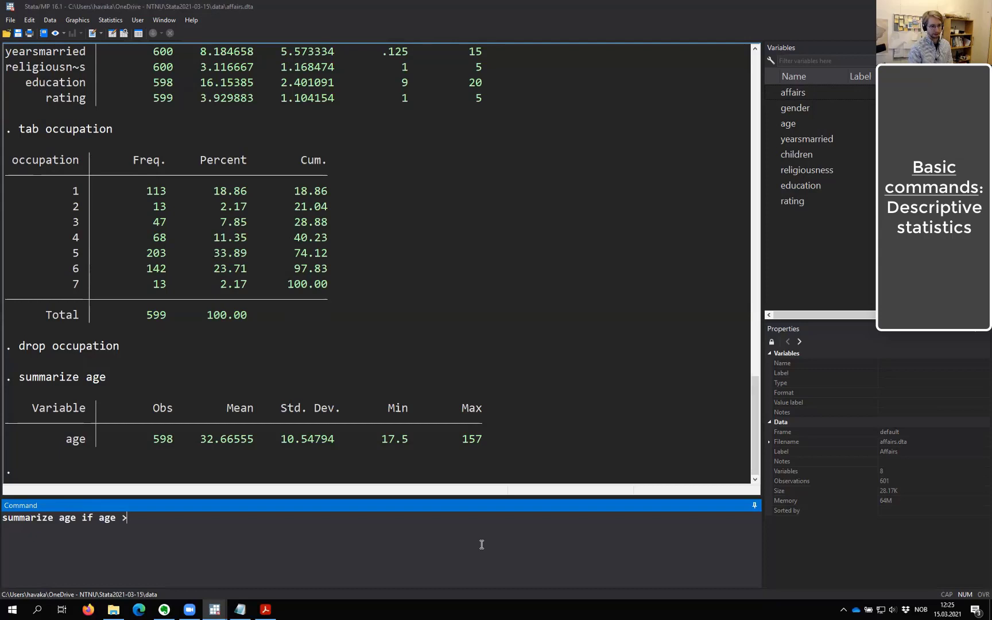
key(BackSpace)
text(<)
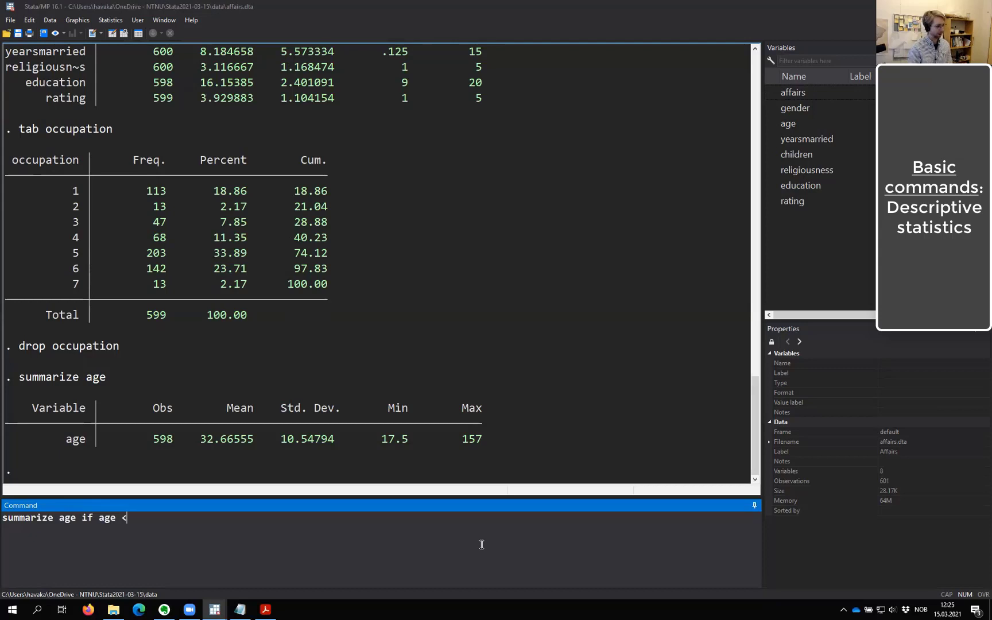
text( 120)
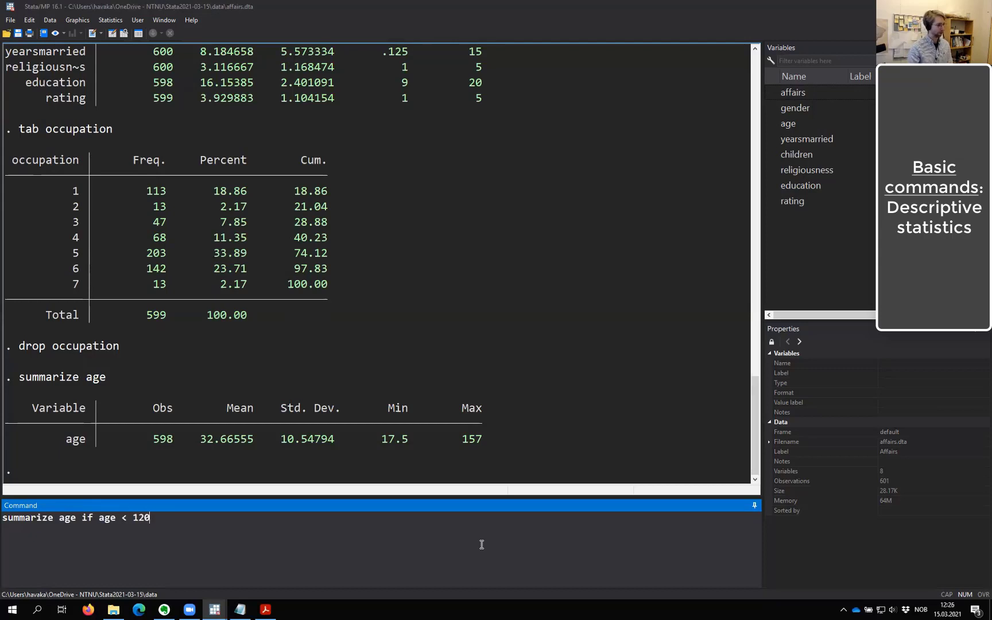
key(Return)
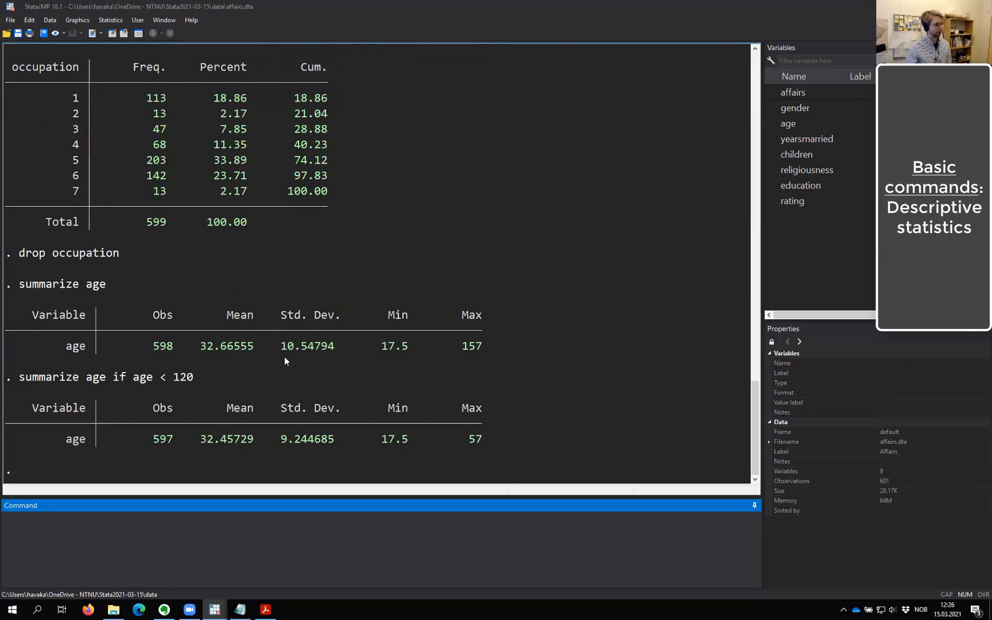
- Compare the observations, maximum, mean and standard deviation between the unrestricted age summary and the one limited to ages below 120
double_click(157, 442)
double_click(160, 350)
click(327, 431)
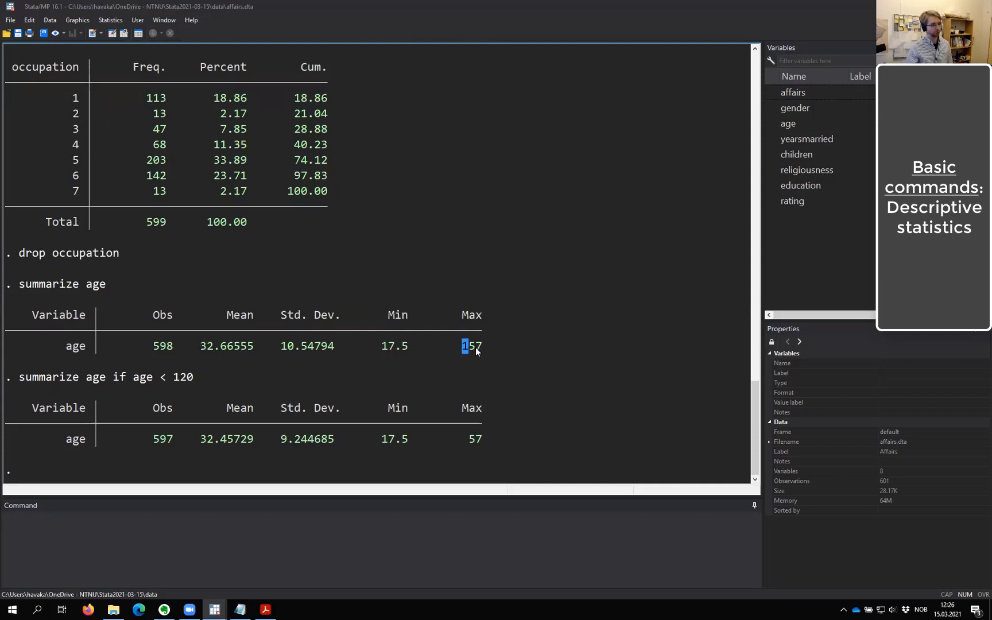
double_click(471, 445)
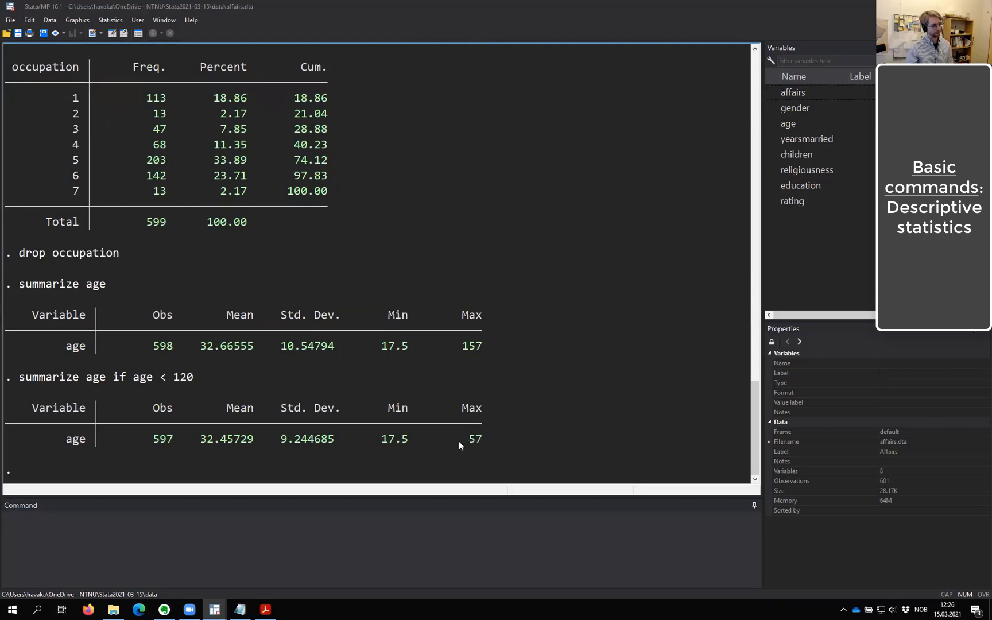
double_click(475, 439)
click(480, 420)
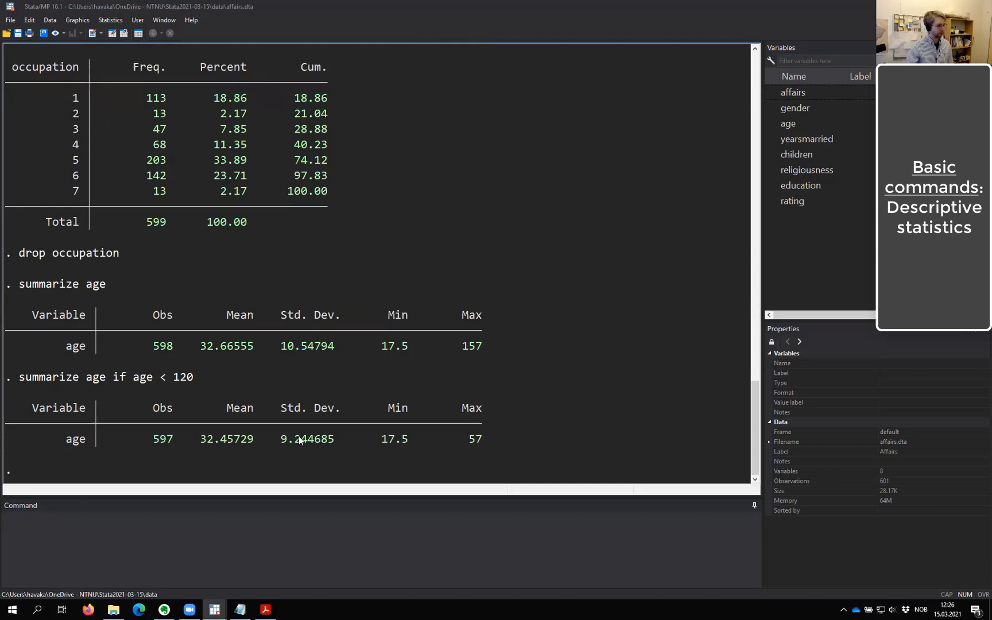
double_click(207, 345)
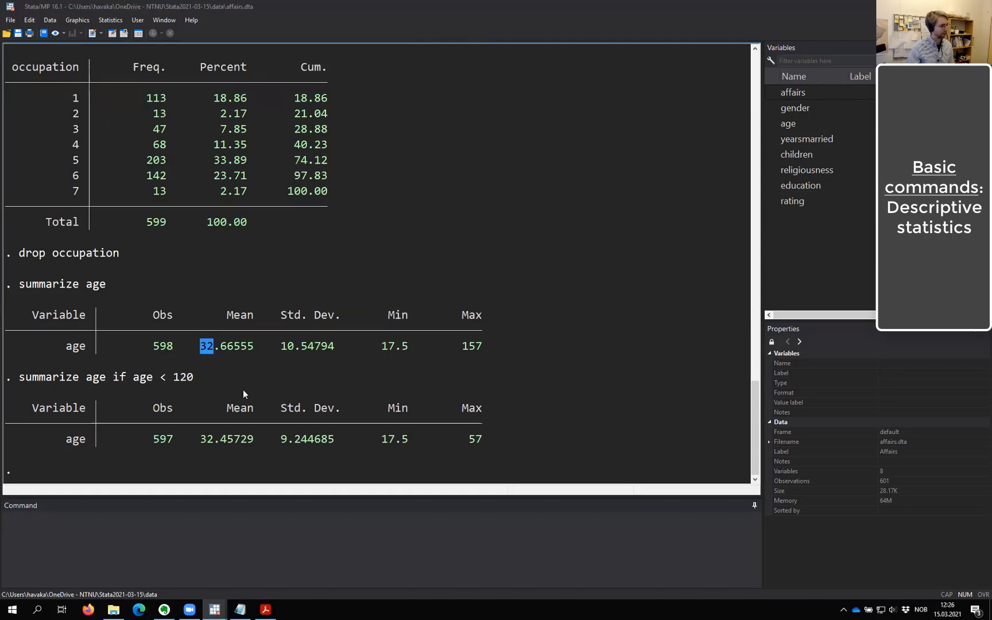
drag(200, 443, 223, 440)
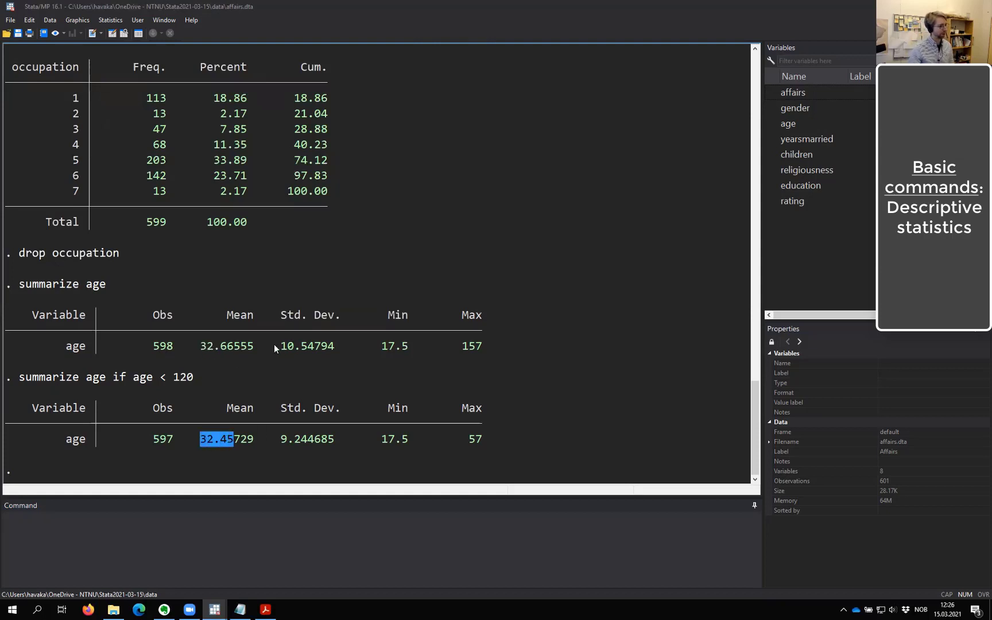
drag(287, 346, 309, 352)
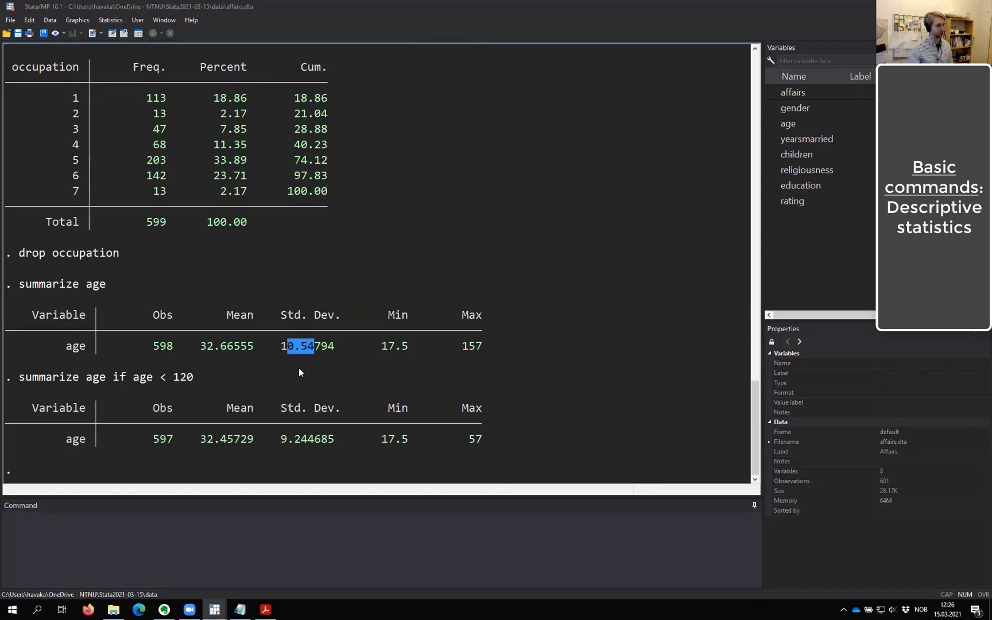
drag(282, 442, 302, 440)
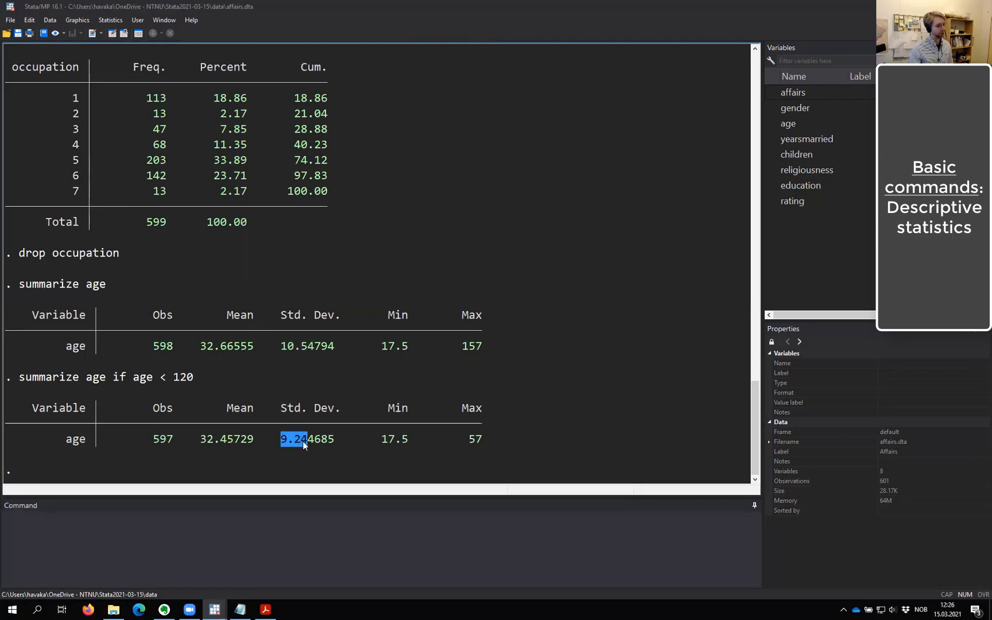
click(328, 440)
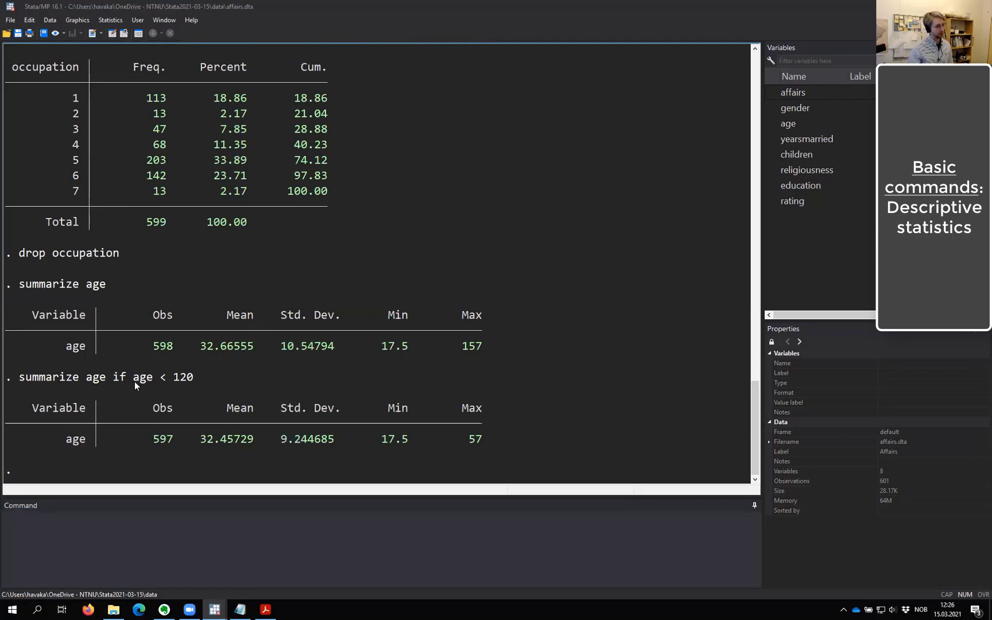
drag(153, 439, 464, 442)
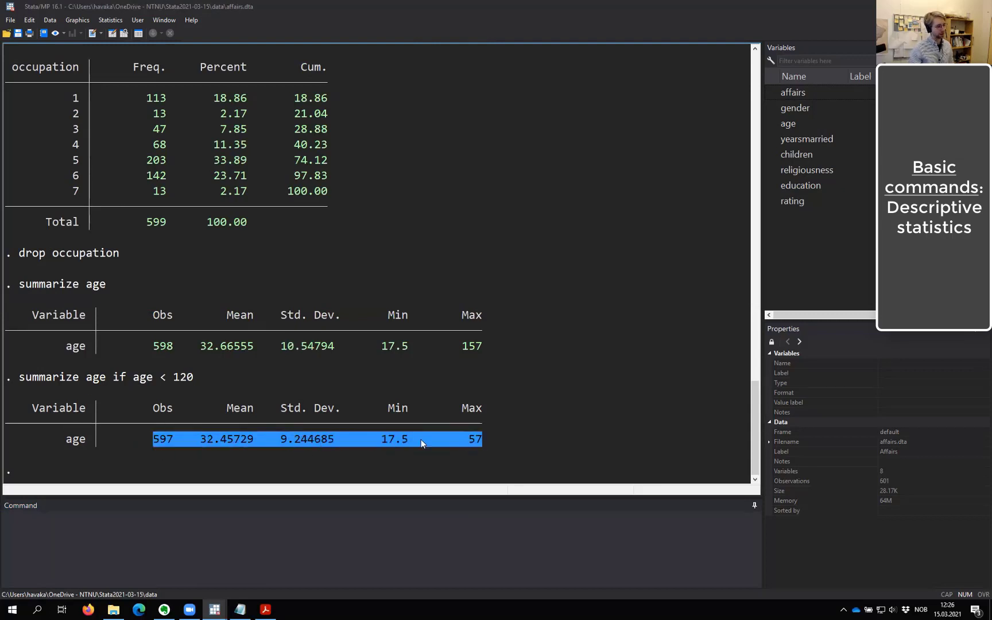
click(443, 394)
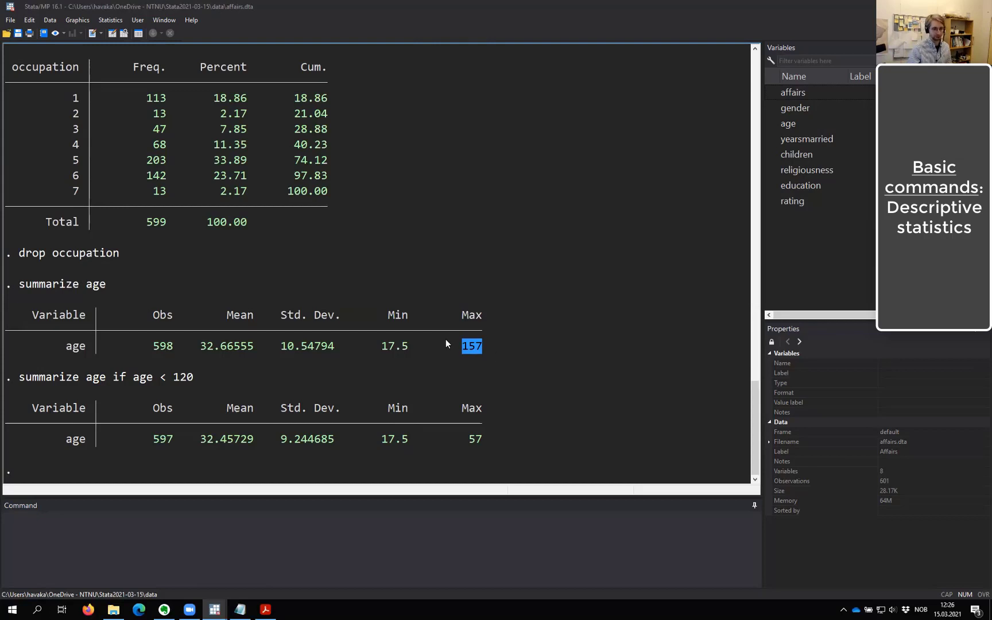
- Delete the observations with implausibly high ages by running drop if age > 120
click(213, 568)
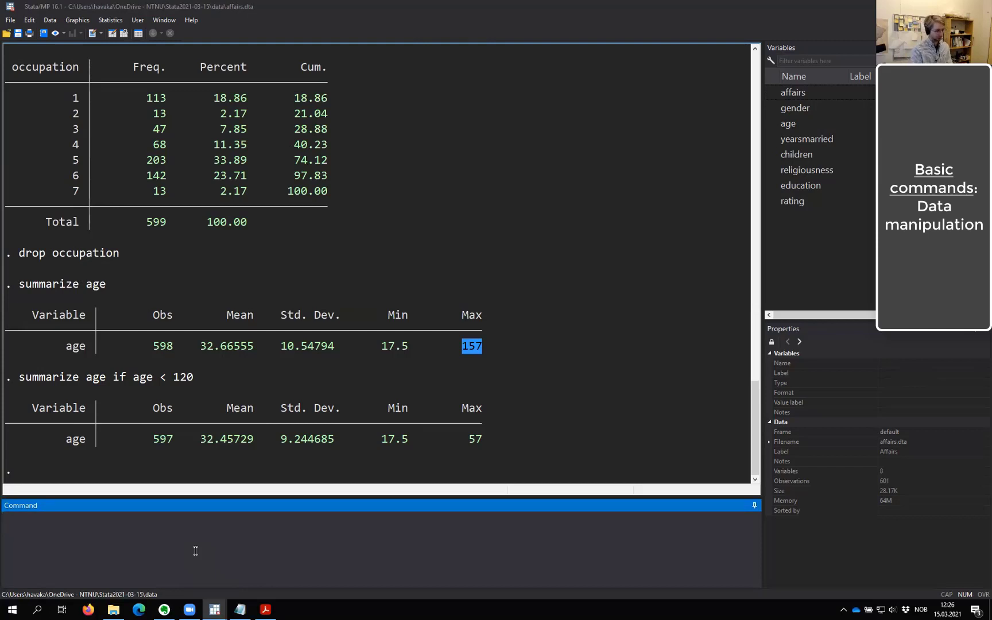
text(drop)
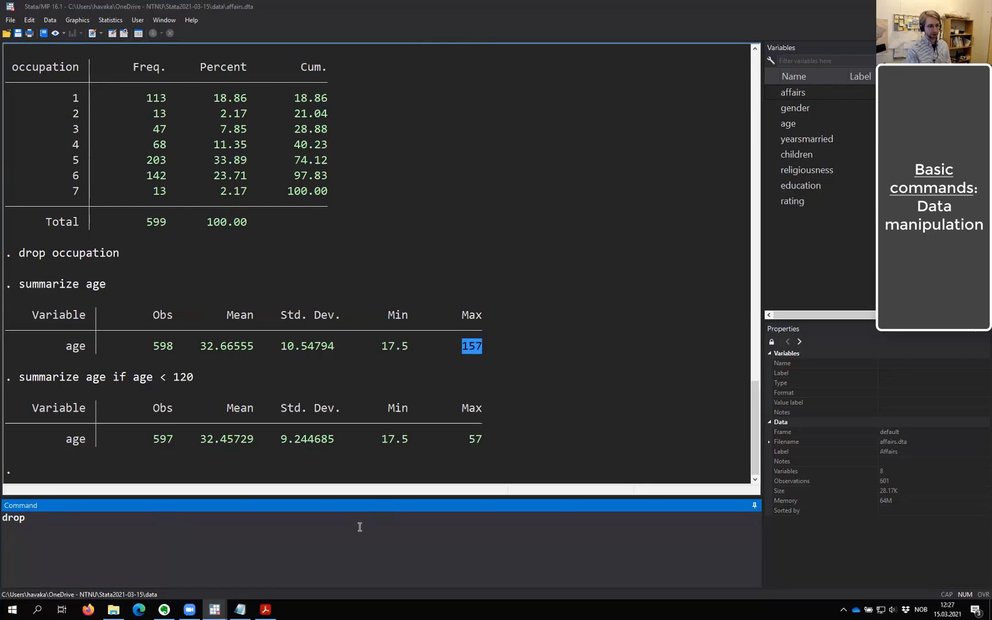
text(if age)
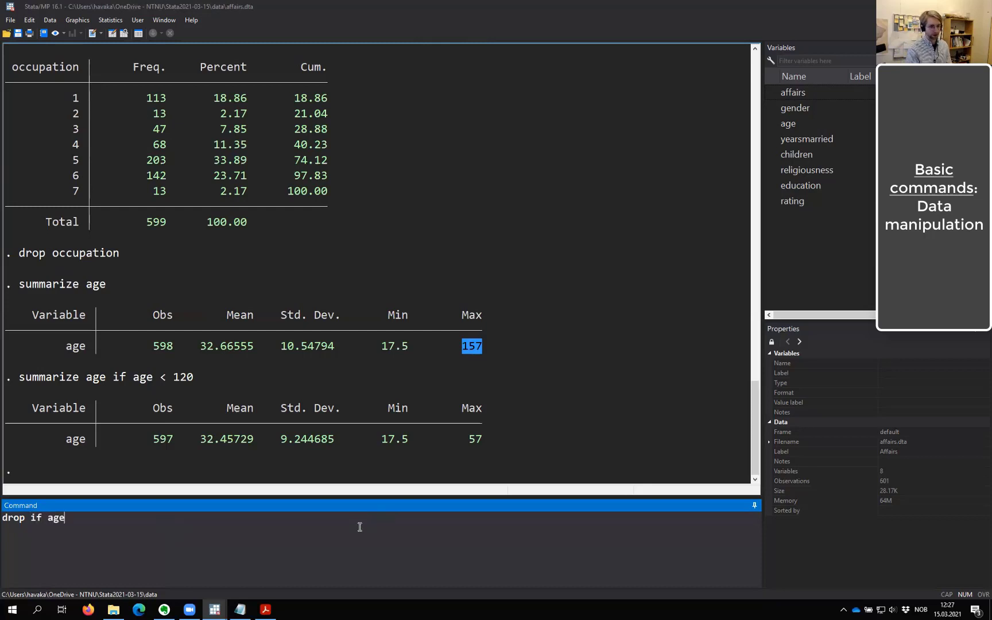
text( > 120)
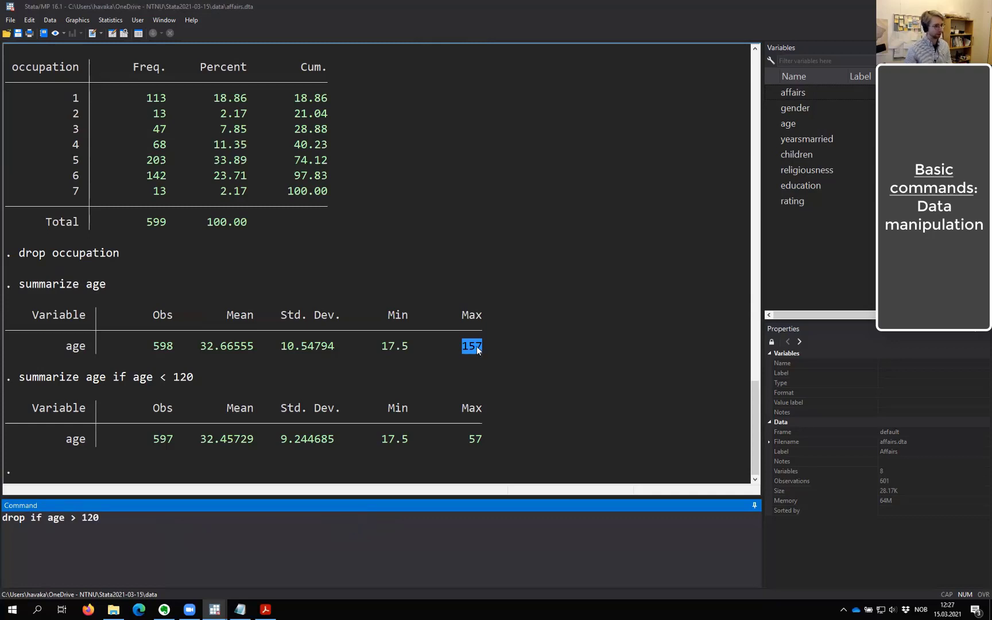
key(shift+Left)
key(shift+Left)
key(shift+Left)
text(58)
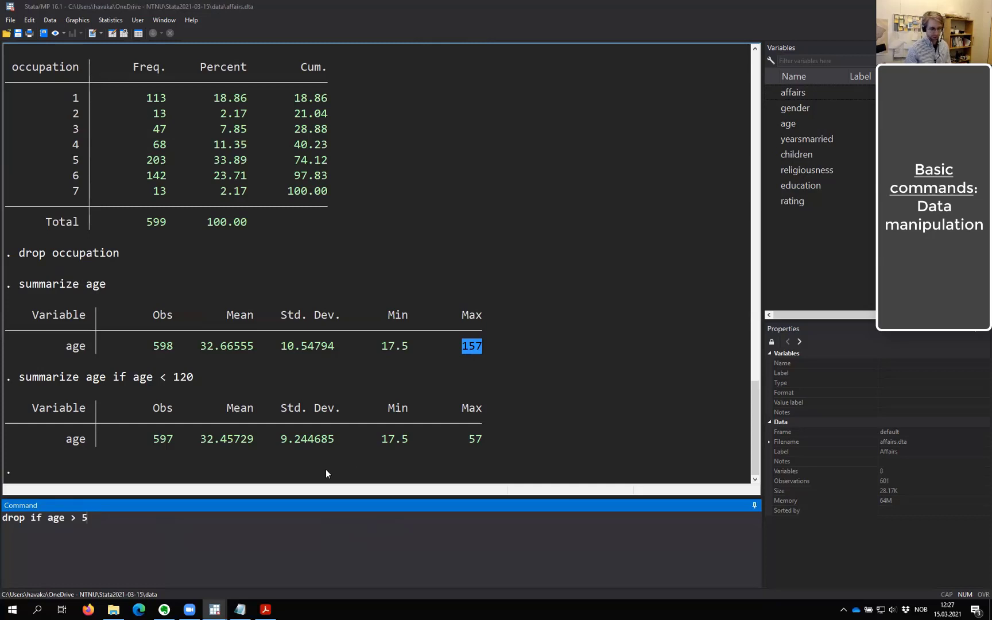
key(shift+Left)
key(shift+Left)
text(120)
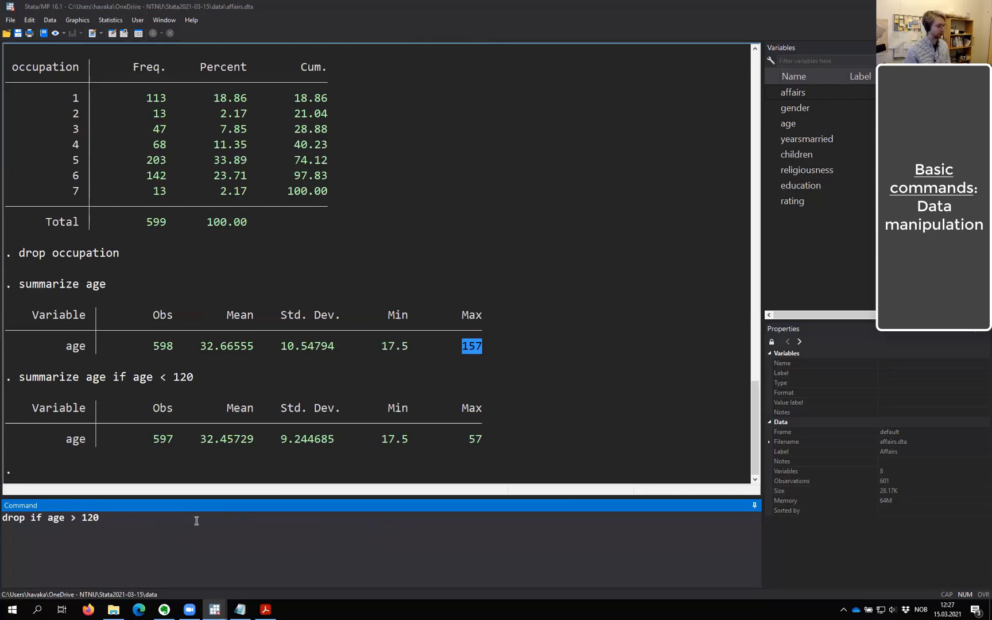
key(Return)
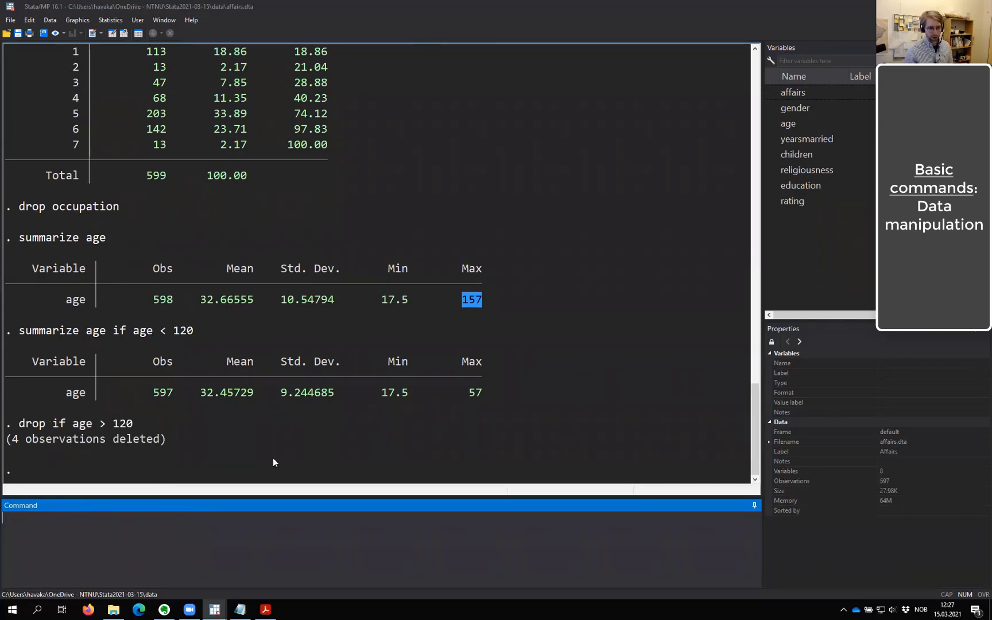
- Compare the number of deleted observations with the observation counts in the unrestricted and restricted age summaries
double_click(16, 439)
drag(49, 442, 127, 451)
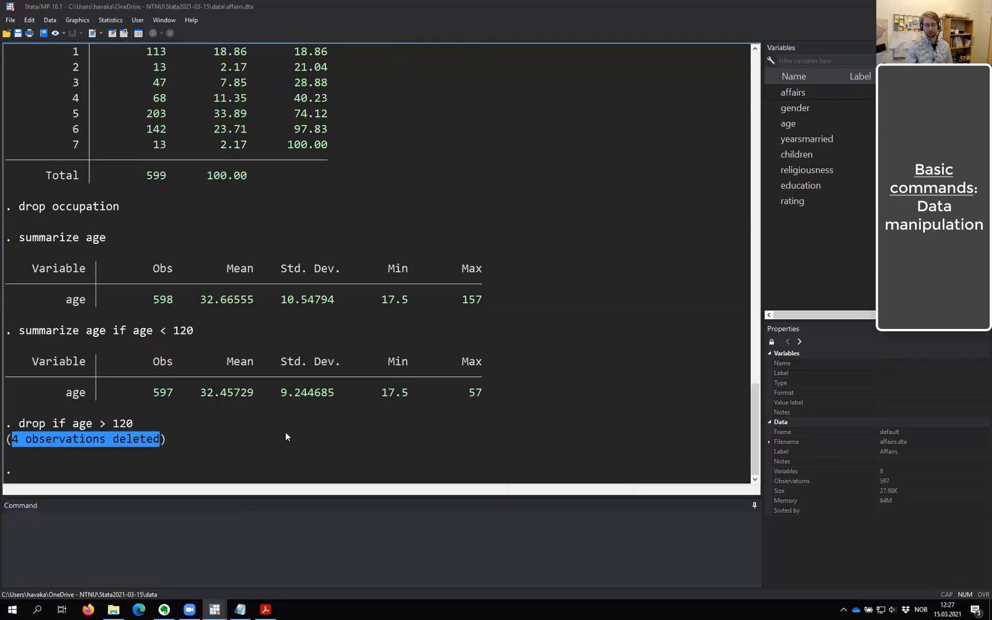
drag(155, 298, 170, 300)
drag(148, 392, 163, 393)
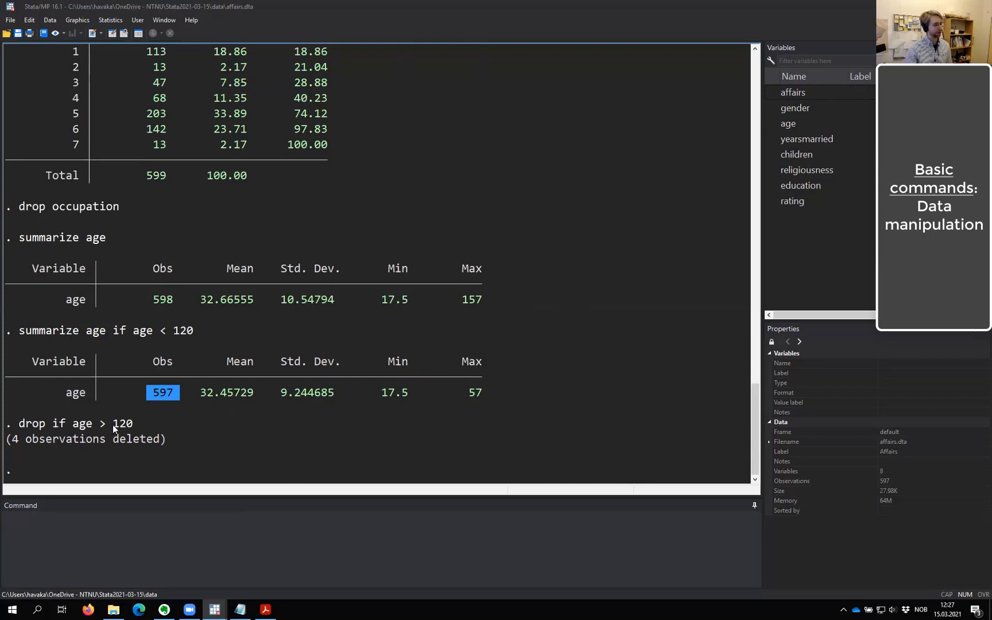
drag(14, 439, 118, 452)
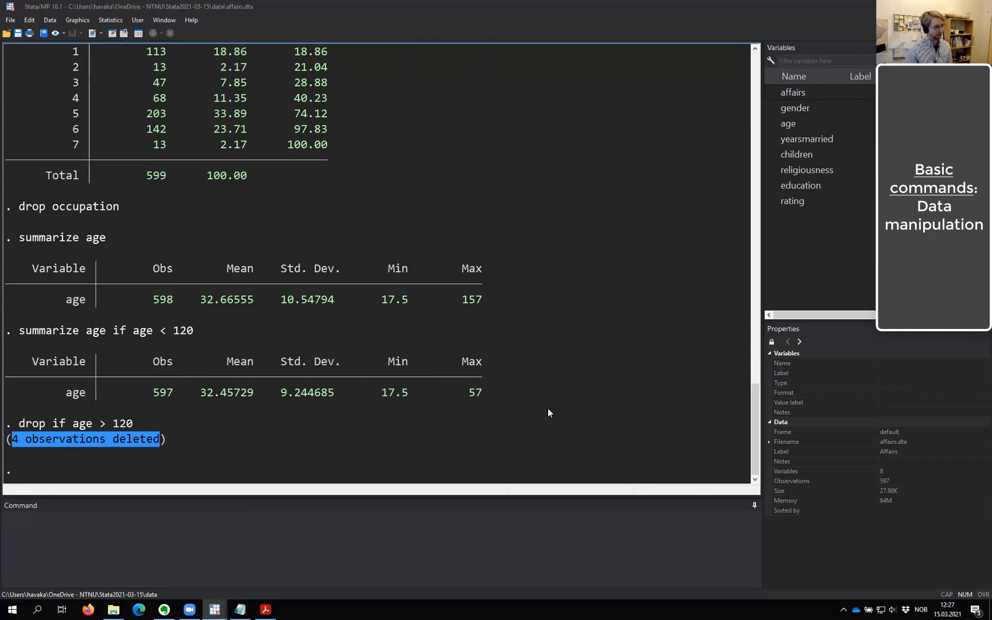
click(416, 405)
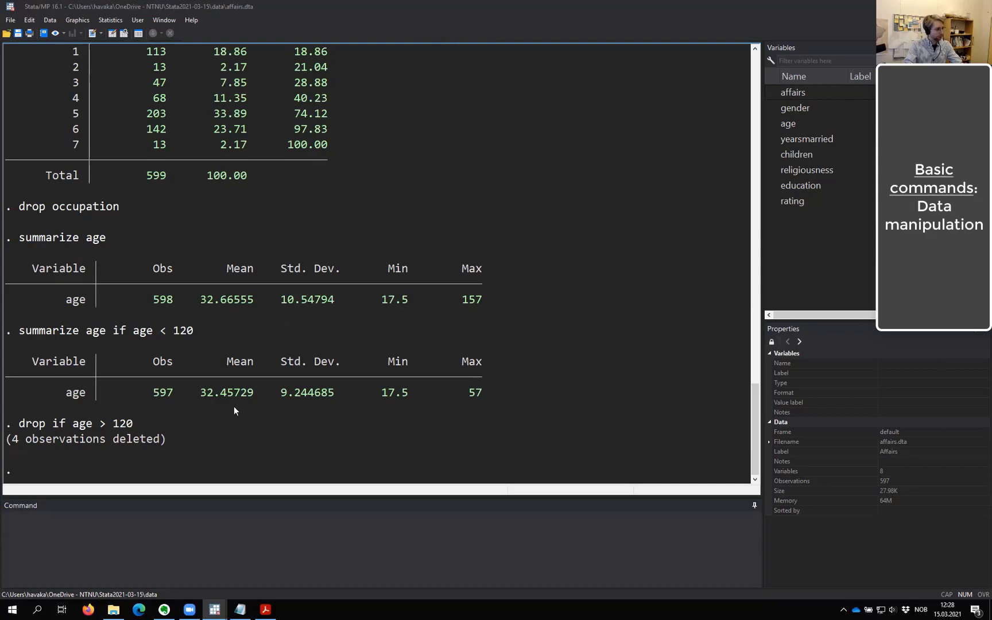
- Reload the original affairs dataset, discarding the data in memory, with use affairs, clear
click(178, 528)
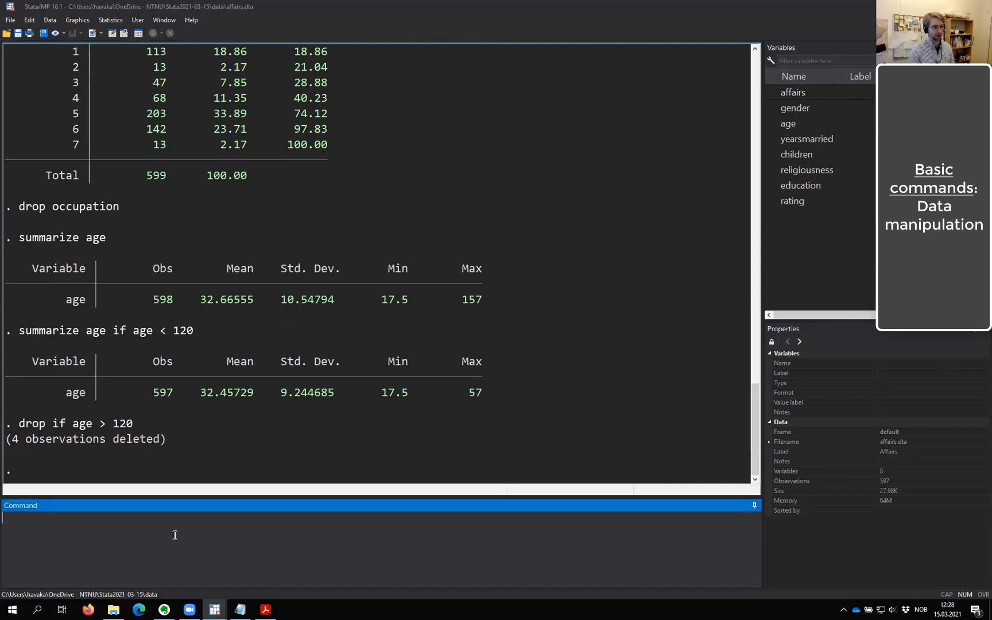
text(use)
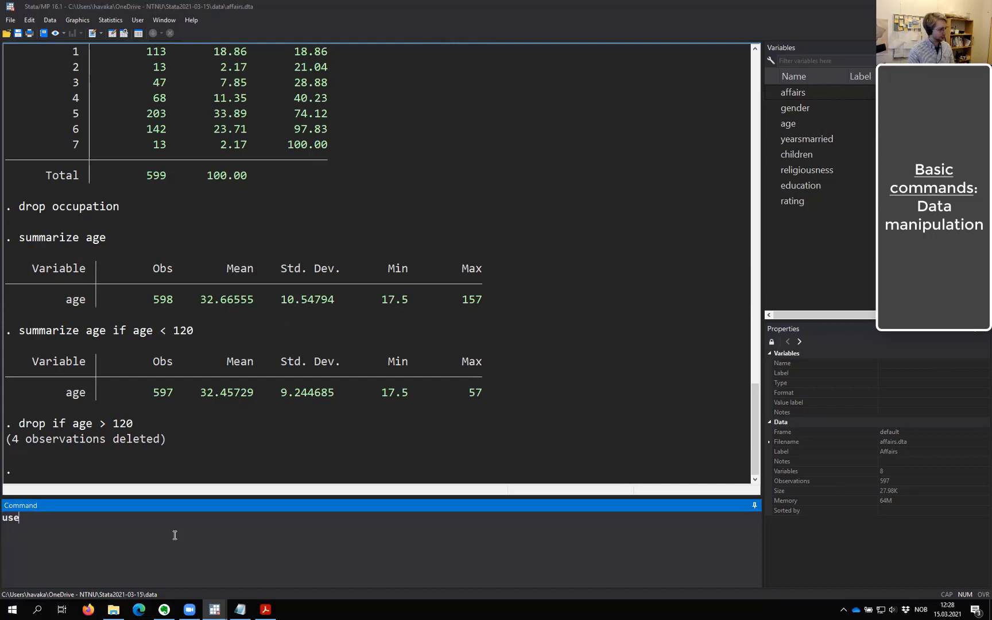
text( affairs, clear)
key(Return)
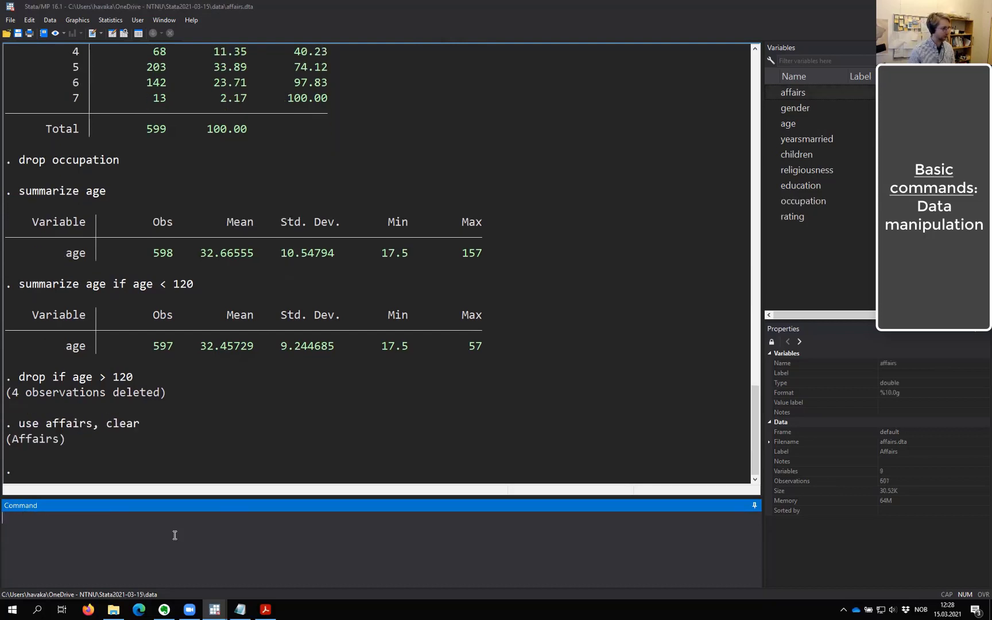
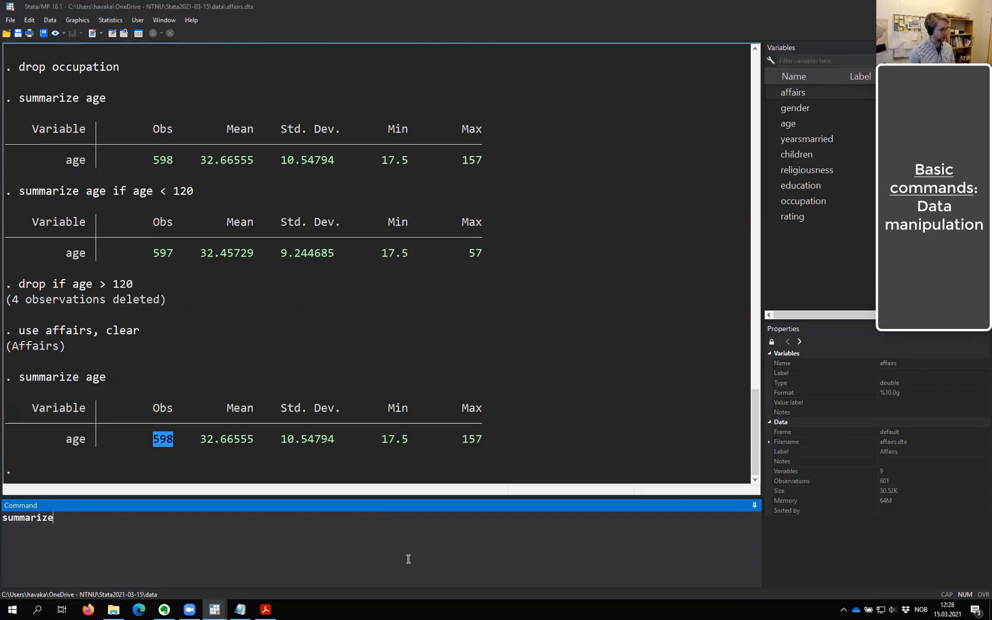
- Run summarize, detail for all variables and look through the detailed statistics
text(, detail)
key(Return)
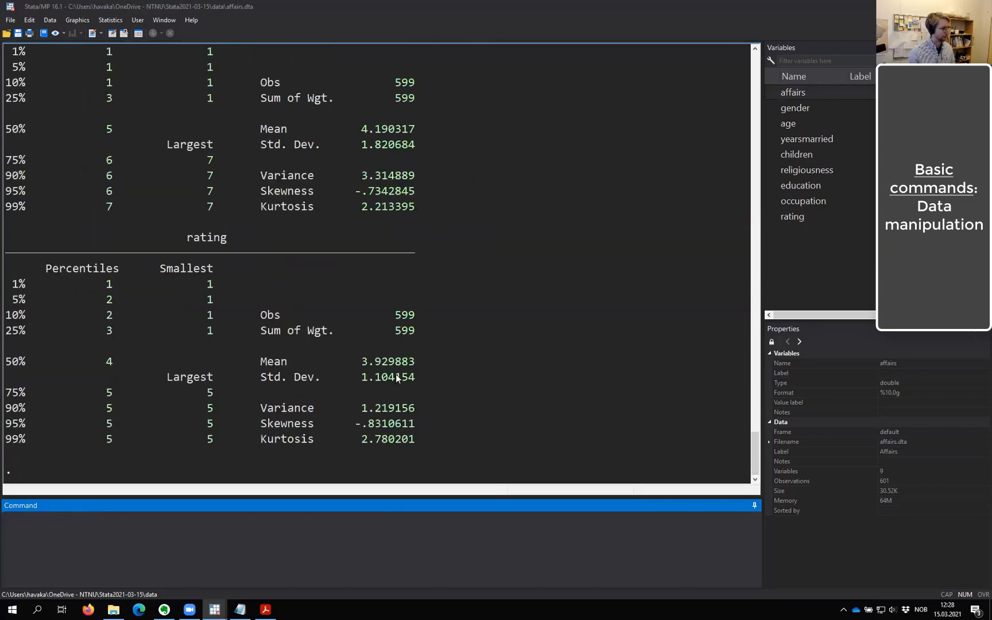
scroll(394, 377, up, 3)
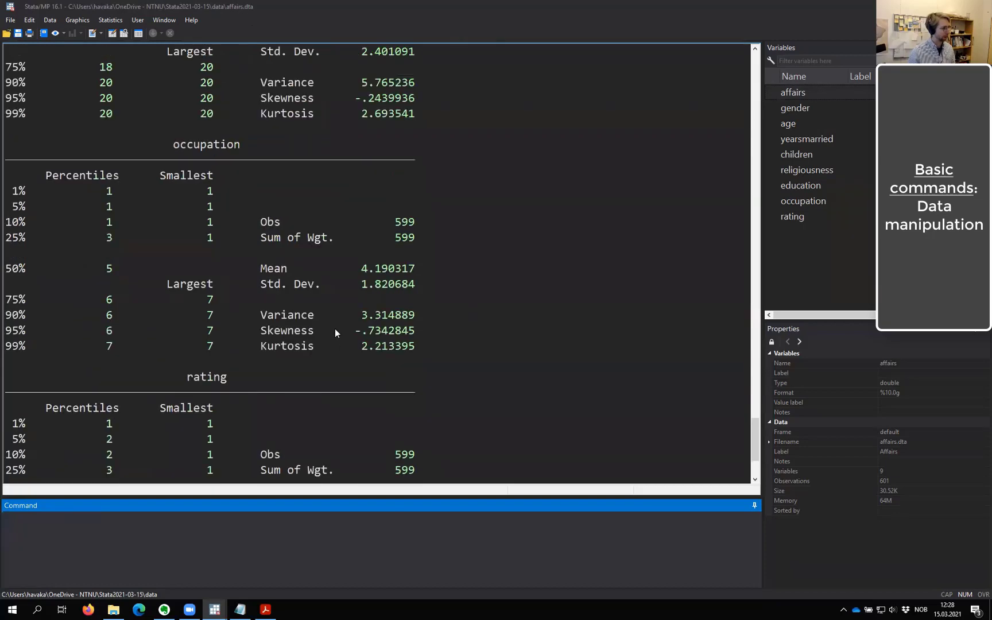
scroll(74, 267, up, 13)
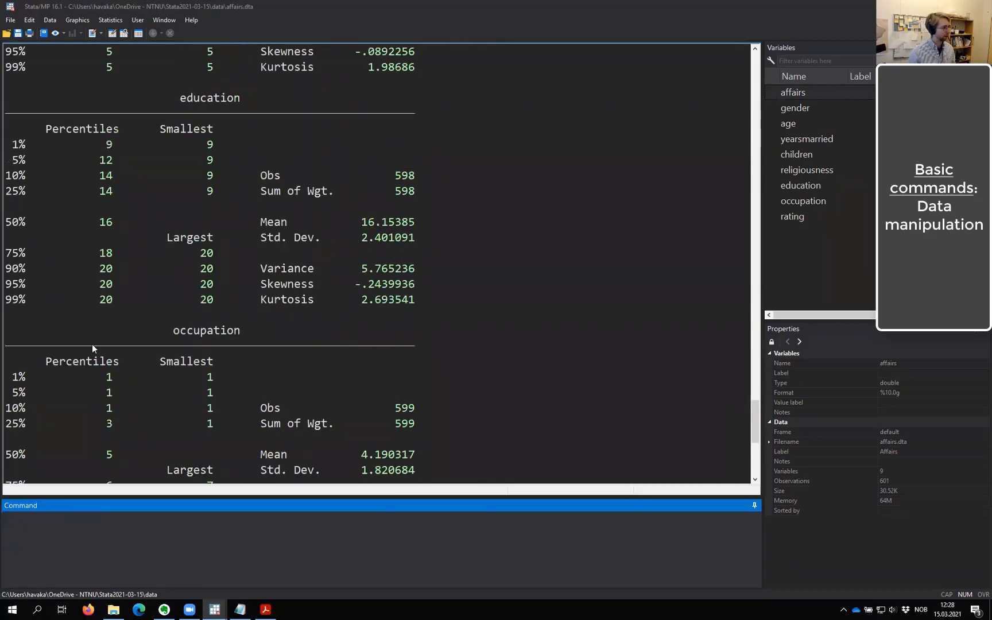
scroll(142, 411, up, 5)
- Produce detailed statistics for the age variable only with summarize age, detail
click(124, 540)
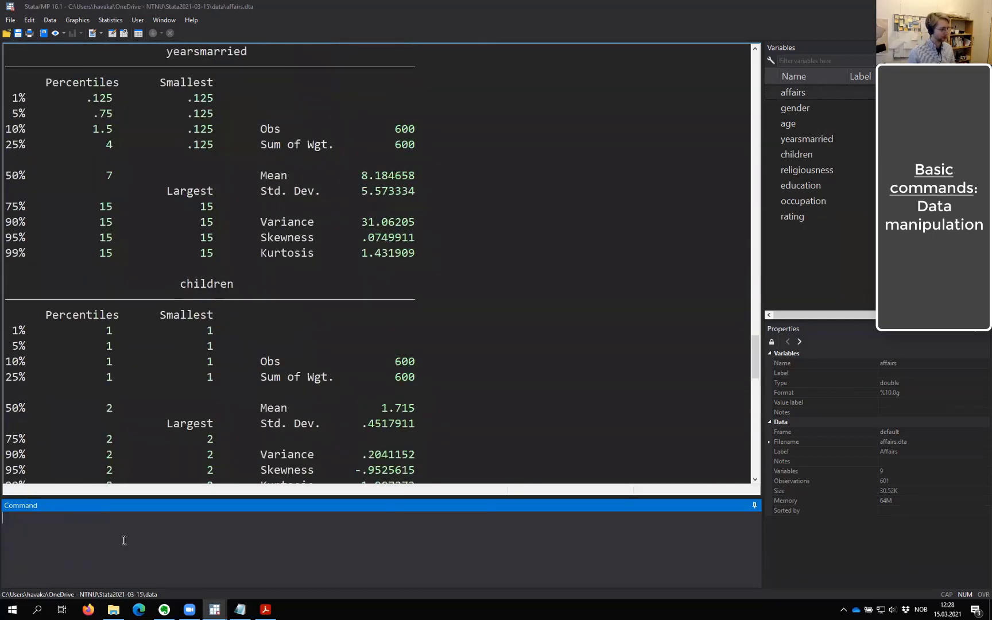
text(summarize ag)
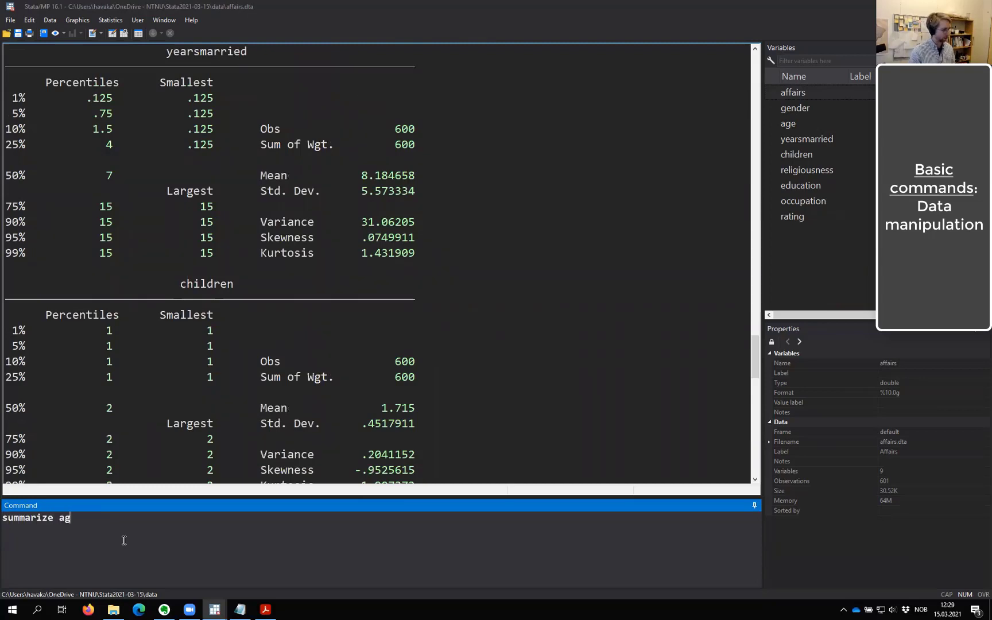
text(e, detail)
key(Return)
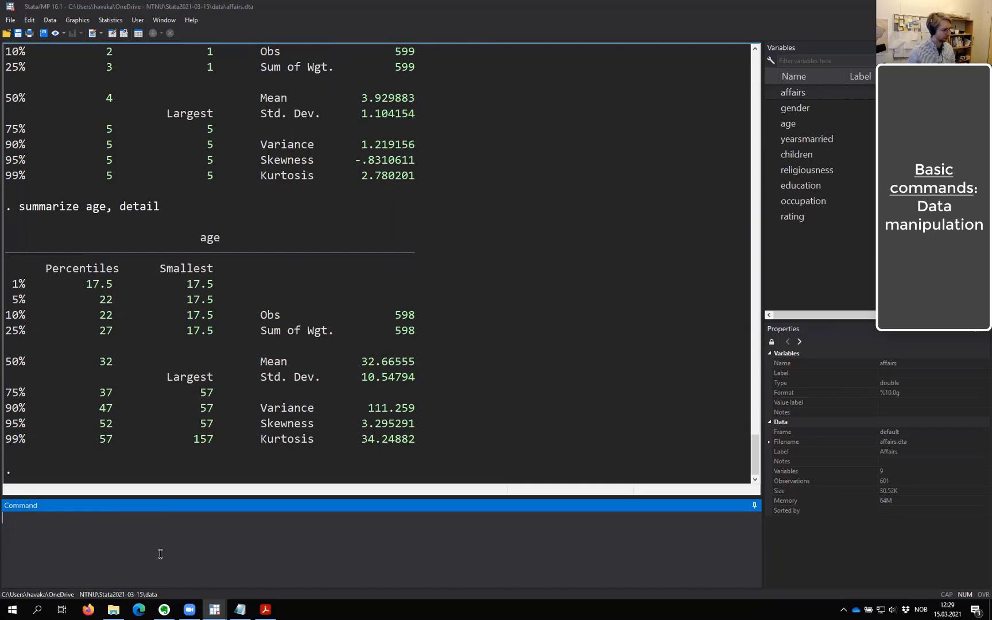
- Tabulate the age variable with missing values included by running tab age, m
text(ta)
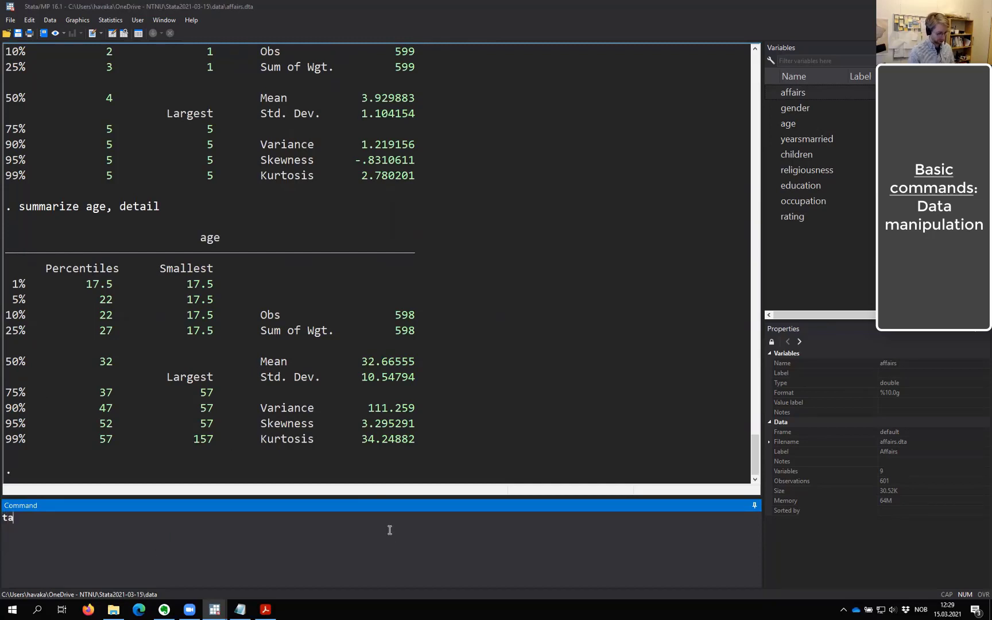
text(b age, m)
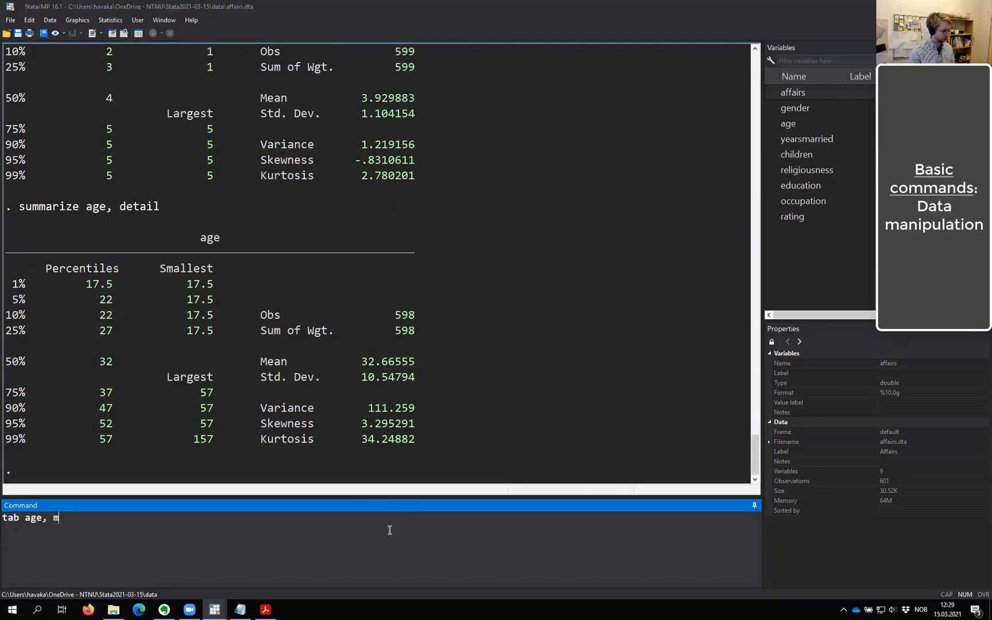
key(Return)
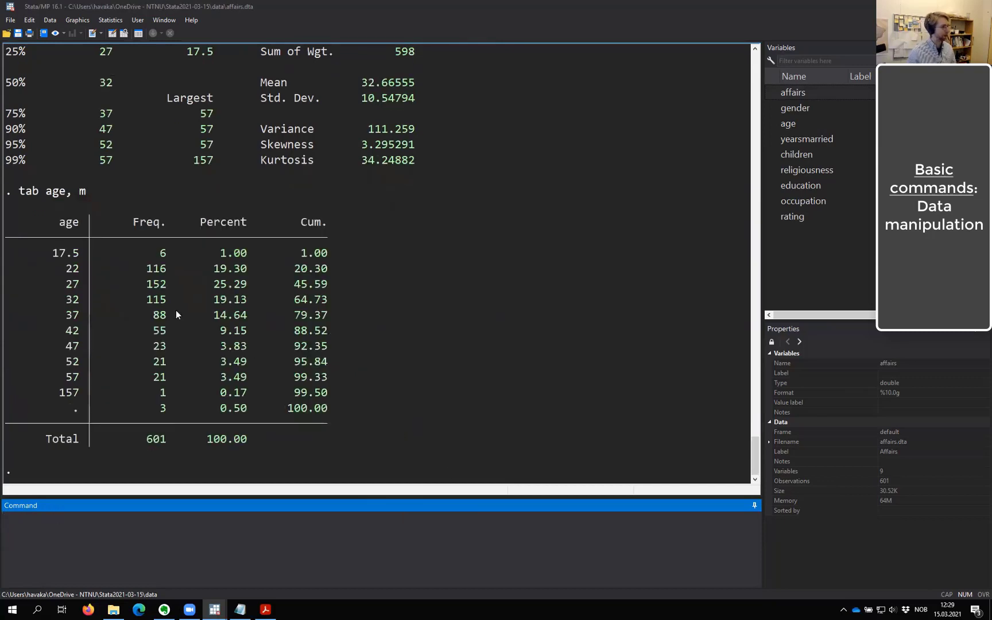
- Examine the syntax of the tab age, m command, focusing on the comma and the m option
drag(20, 194, 127, 197)
click(20, 193)
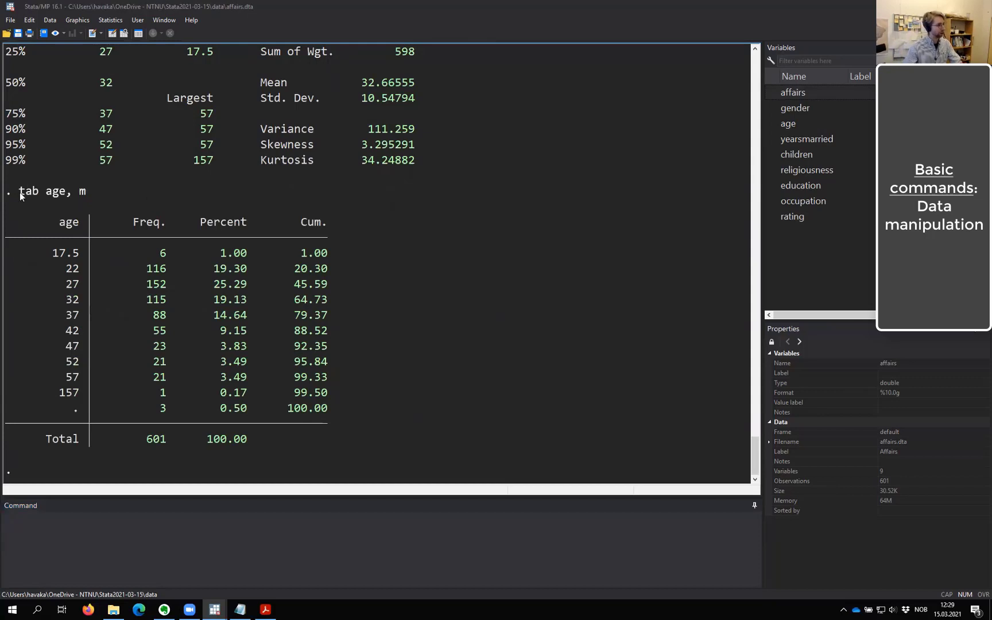
drag(75, 191, 81, 193)
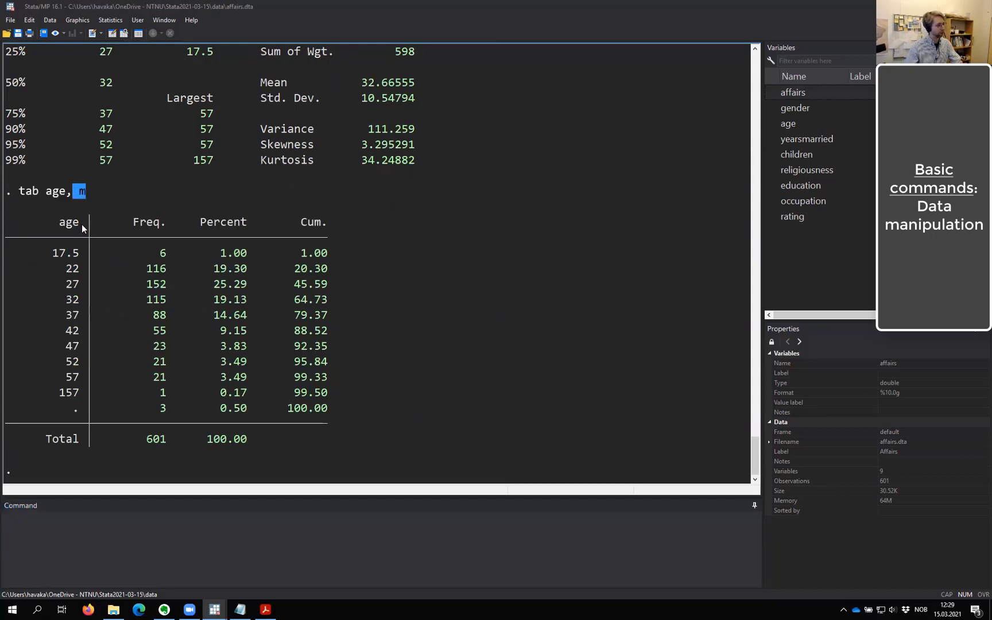
click(132, 217)
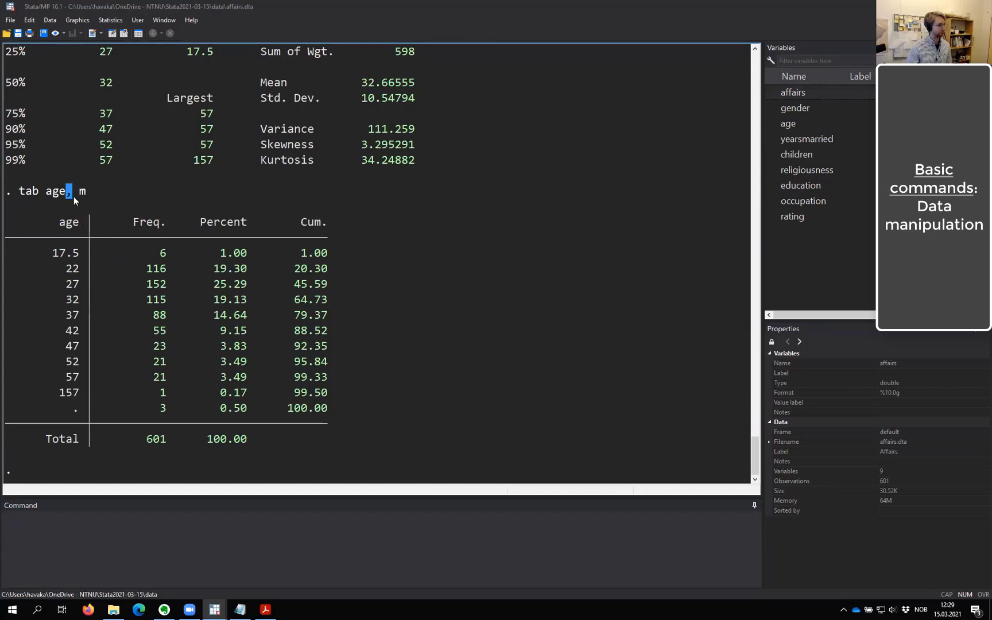
drag(73, 192, 87, 191)
click(93, 198)
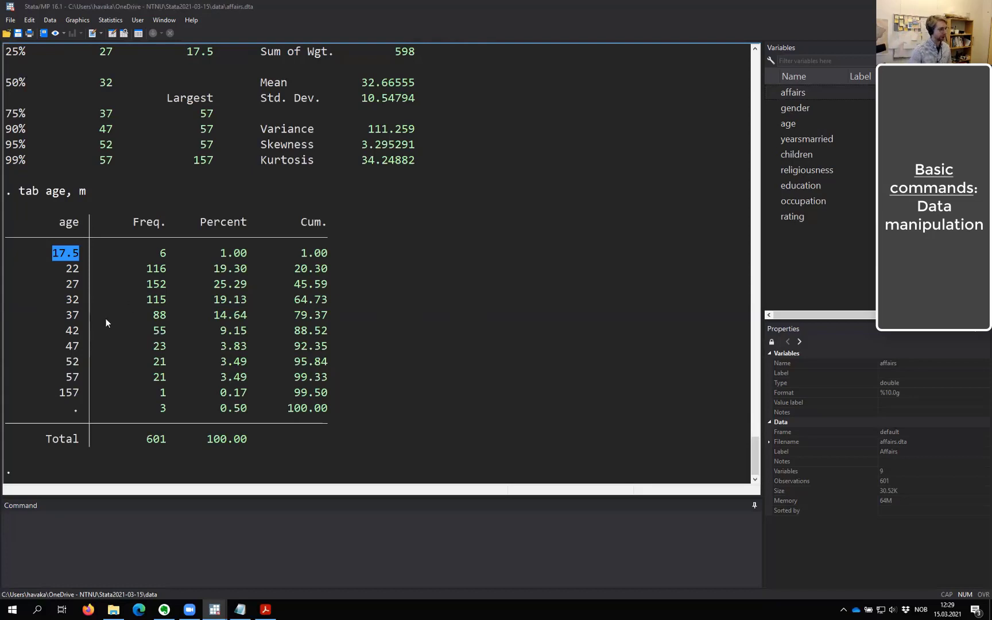
- Examine the highest age values and the missing-value row in the age table, including their frequencies
click(67, 397)
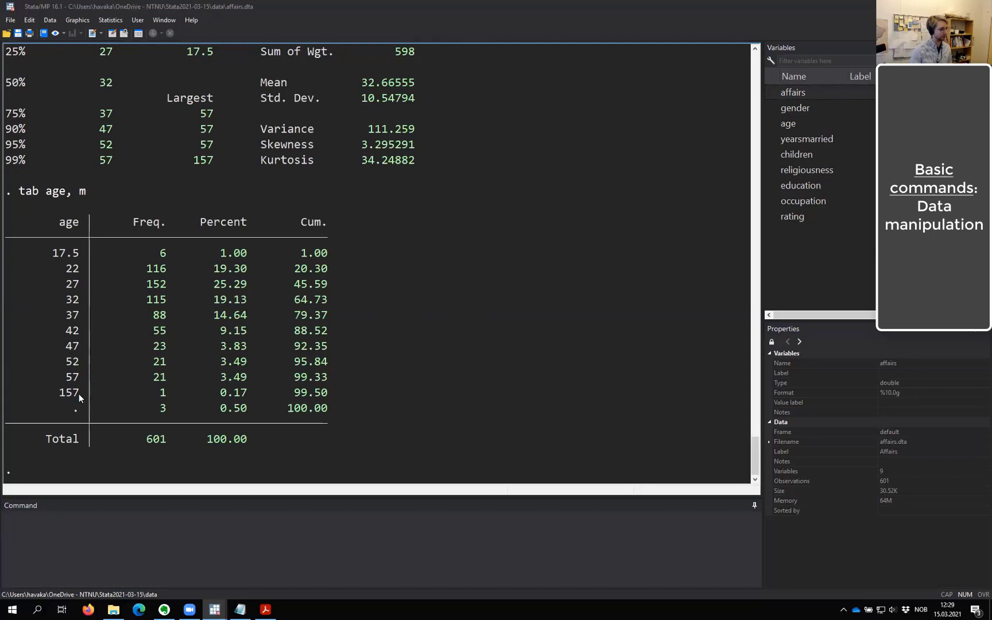
drag(65, 378, 78, 381)
click(74, 412)
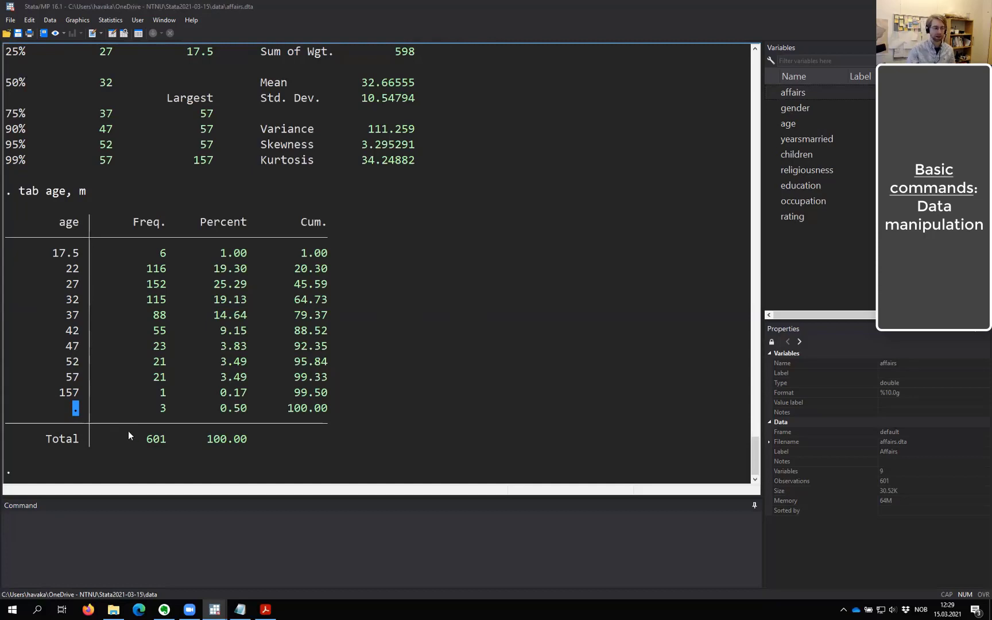
double_click(164, 409)
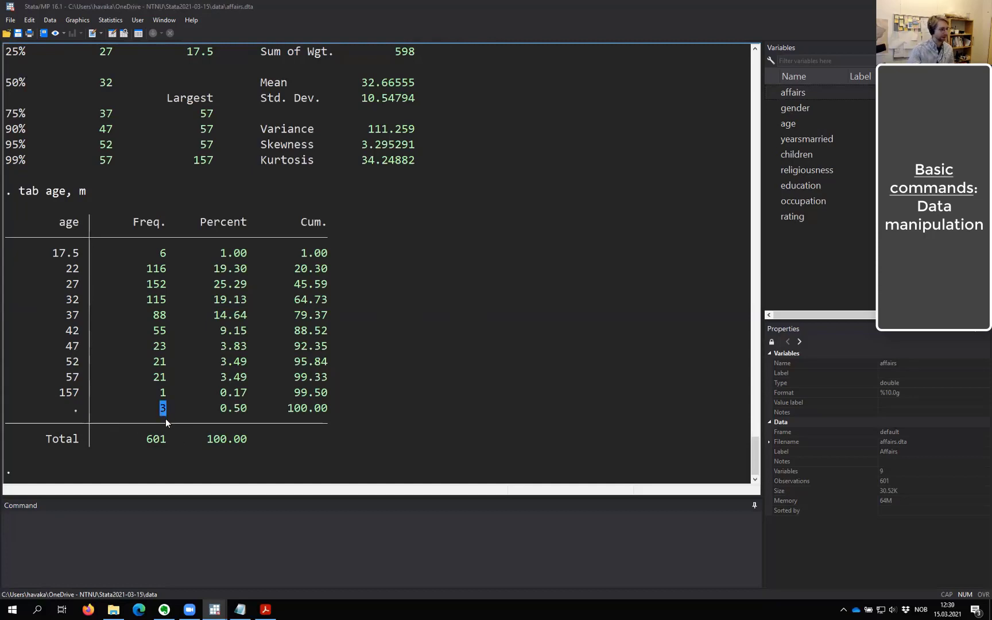
click(130, 385)
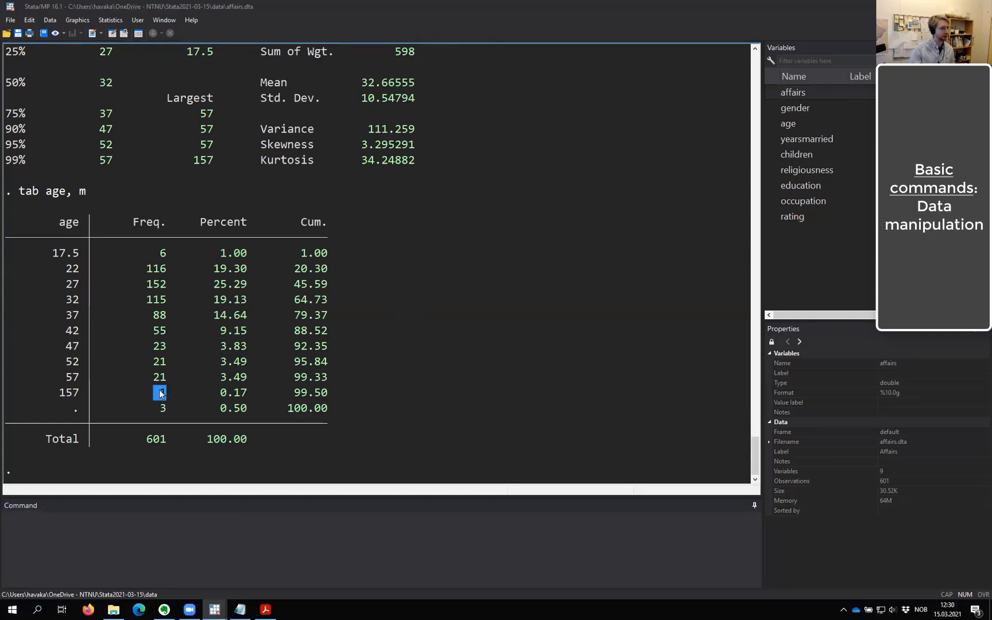
drag(160, 409, 173, 409)
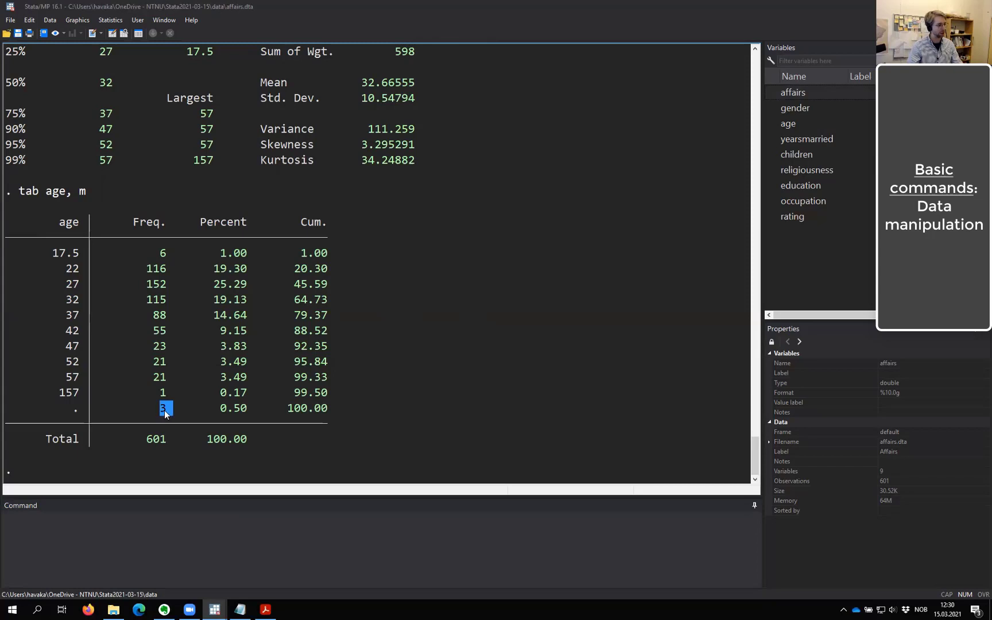
mouse_move(165, 413)
mouse_down()
mouse_move(161, 394)
mouse_move(153, 409)
mouse_move(167, 407)
mouse_up()
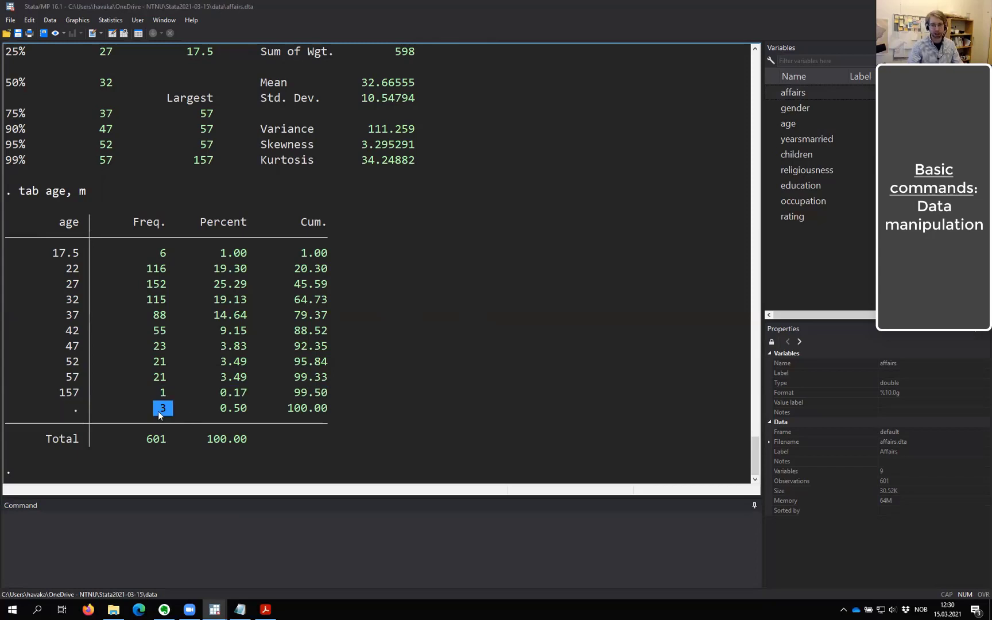
click(132, 423)
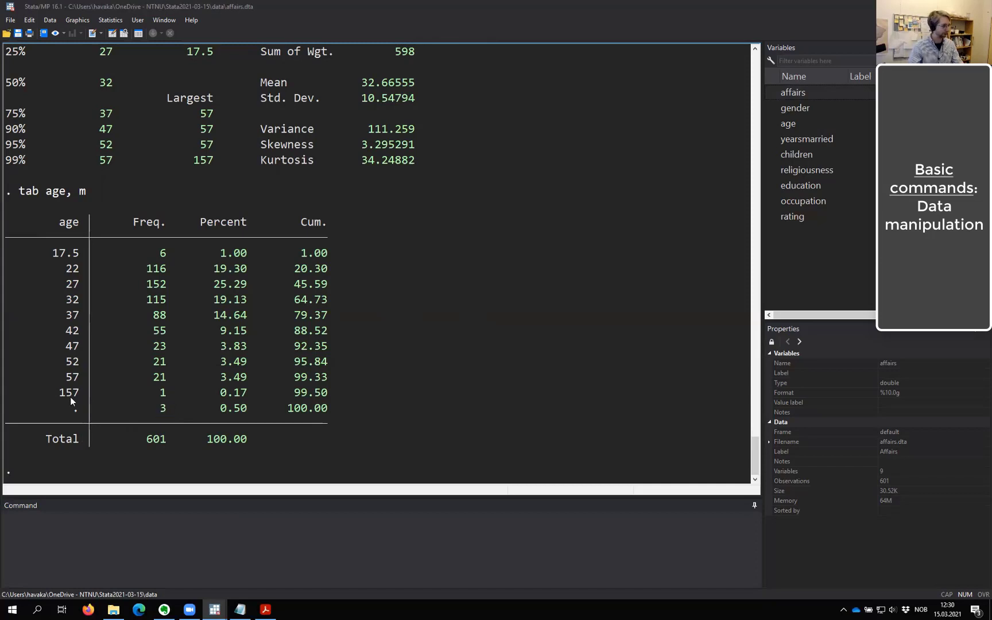
- Write the start of a drop command with the condition age > 120, followed by & and an opening parenthesis
drag(60, 393, 331, 397)
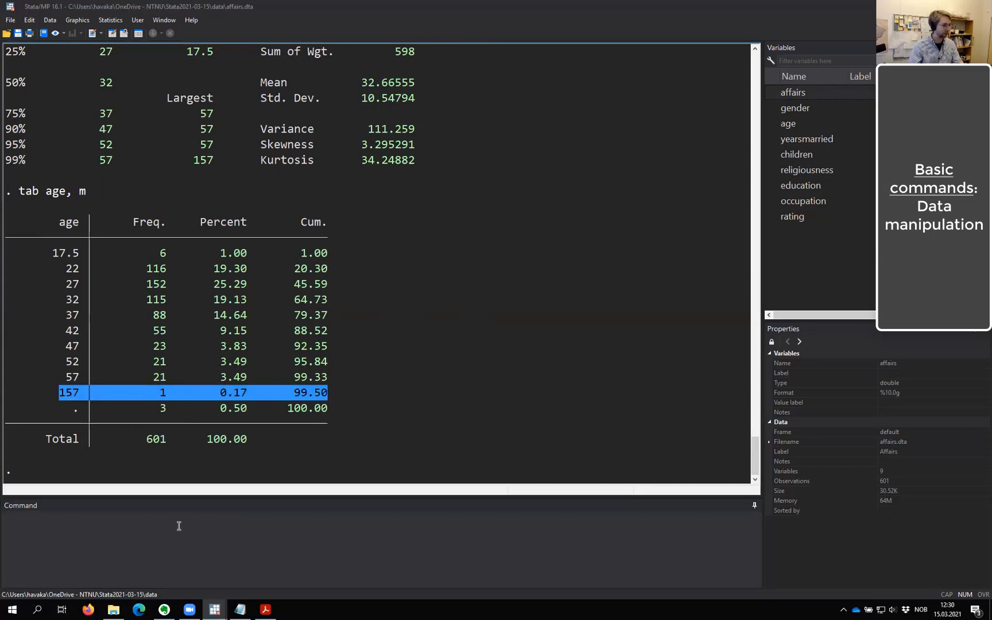
click(107, 556)
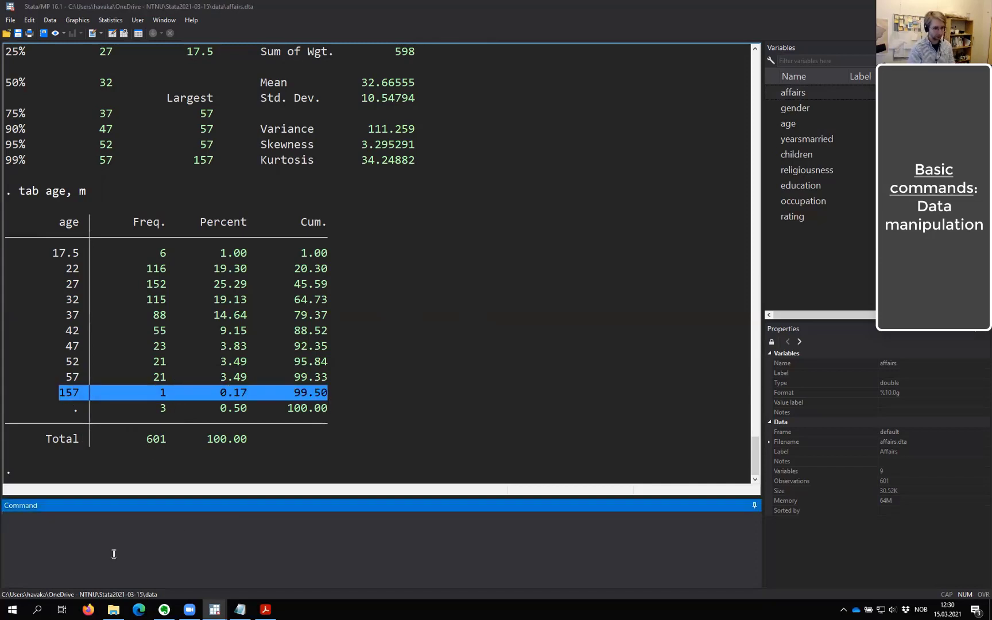
text(drop)
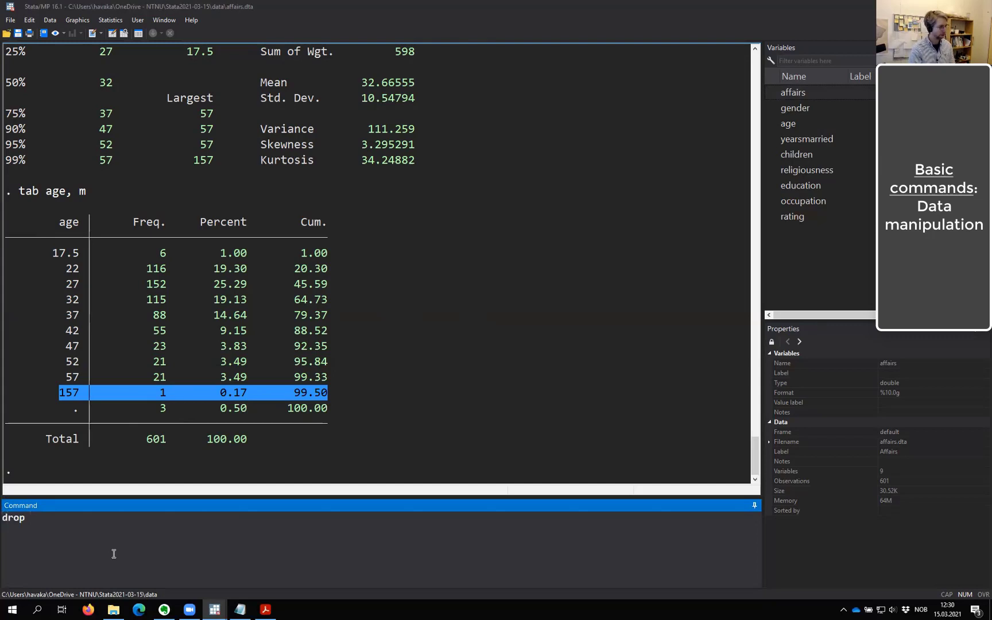
text( if age)
key(BackSpace)
key(BackSpace)
key(BackSpace)
key(BackSpace)
text(if age > 120)
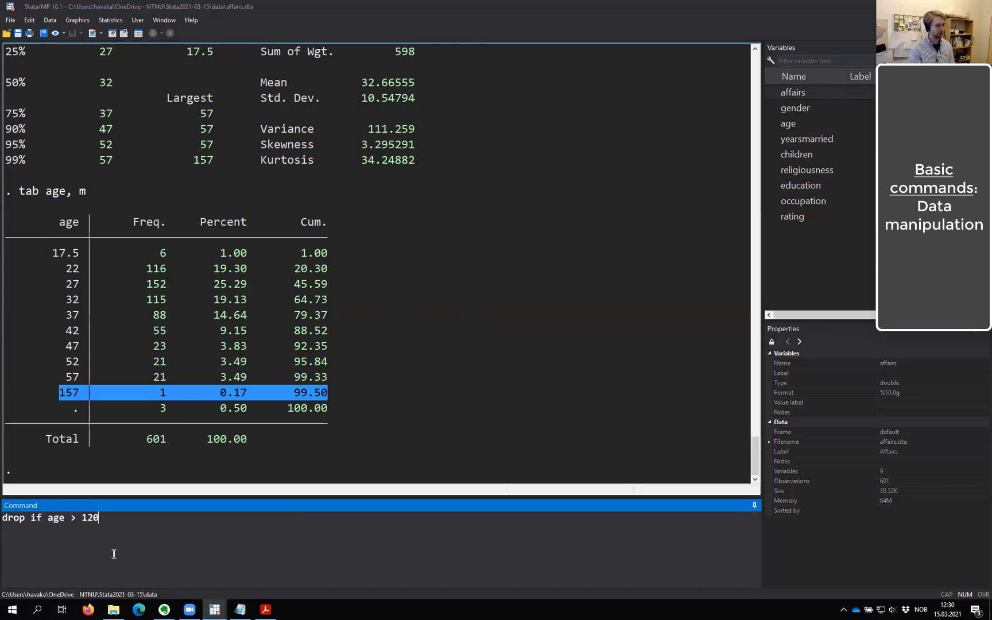
text( &)
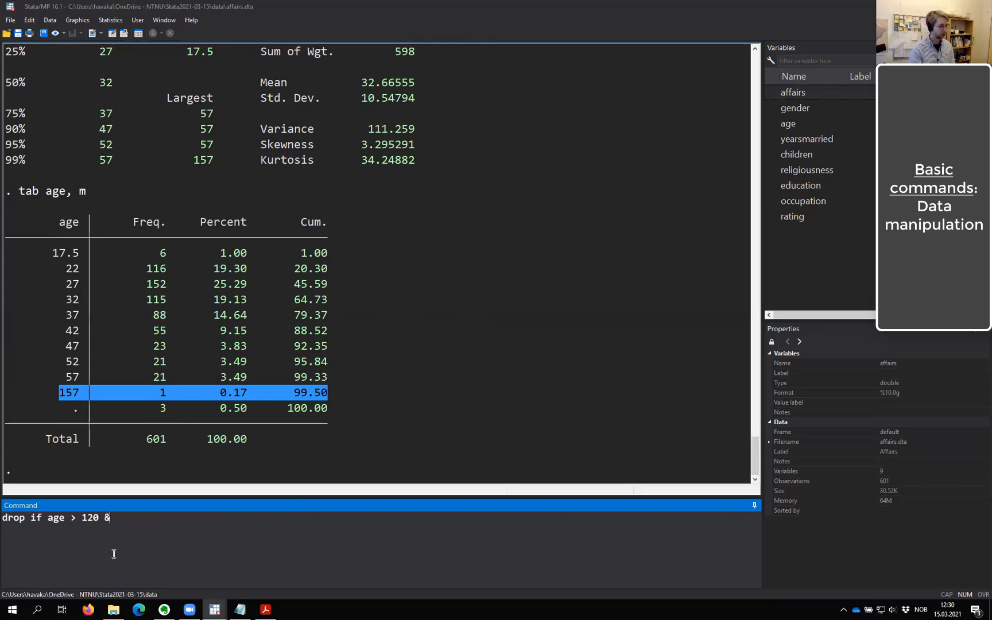
text( ()
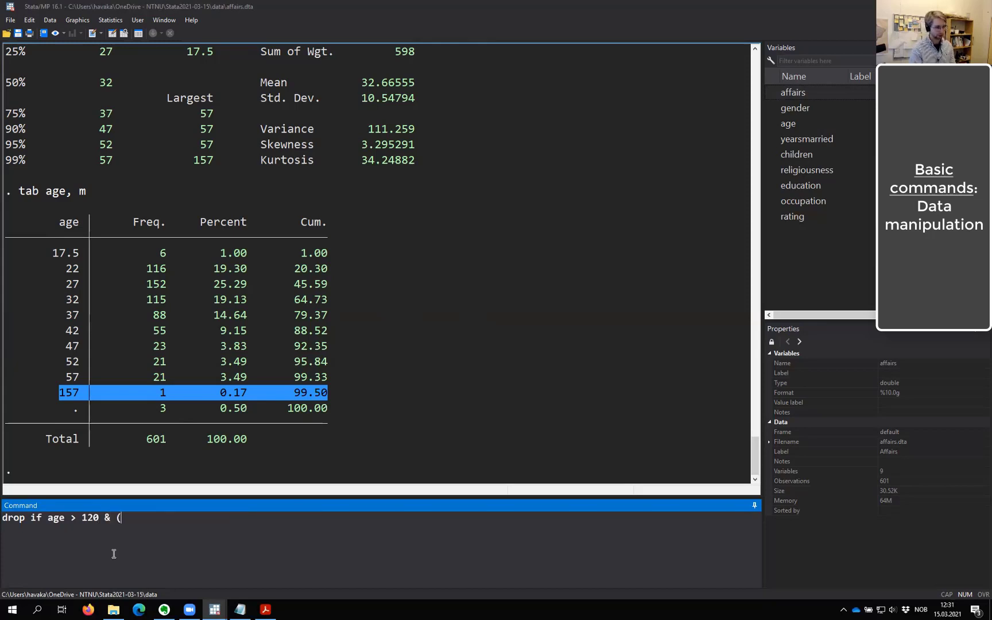
- Enclose the age > 120 condition of the drop command in parentheses
key(Left)
key(Left)
key(Left)
key(Left)
key(Left)
key(Left)
key(Left)
key(Left)
key(Left)
key(Left)
key(Left)
key(Left)
key(Left)
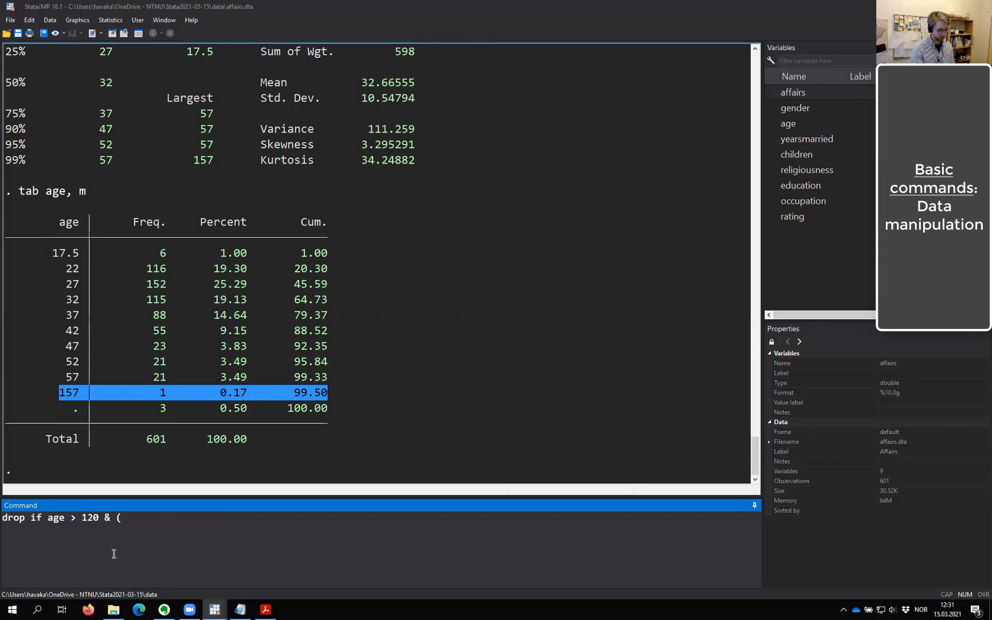
text(()
key(Right)
key(Right)
key(Right)
key(Right)
key(Right)
key(Right)
key(Right)
key(Right)
key(Right)
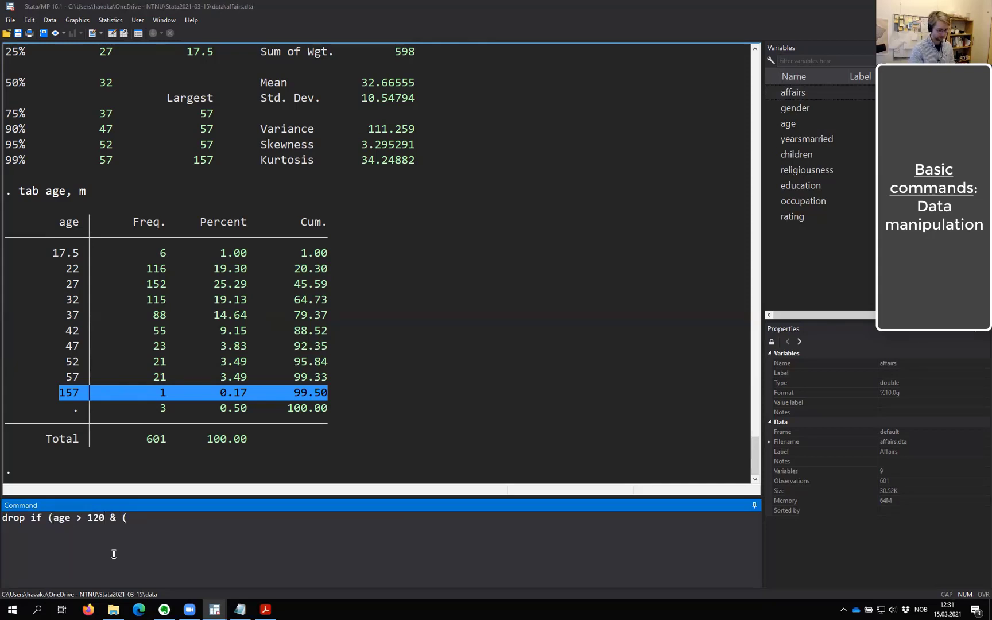
text())
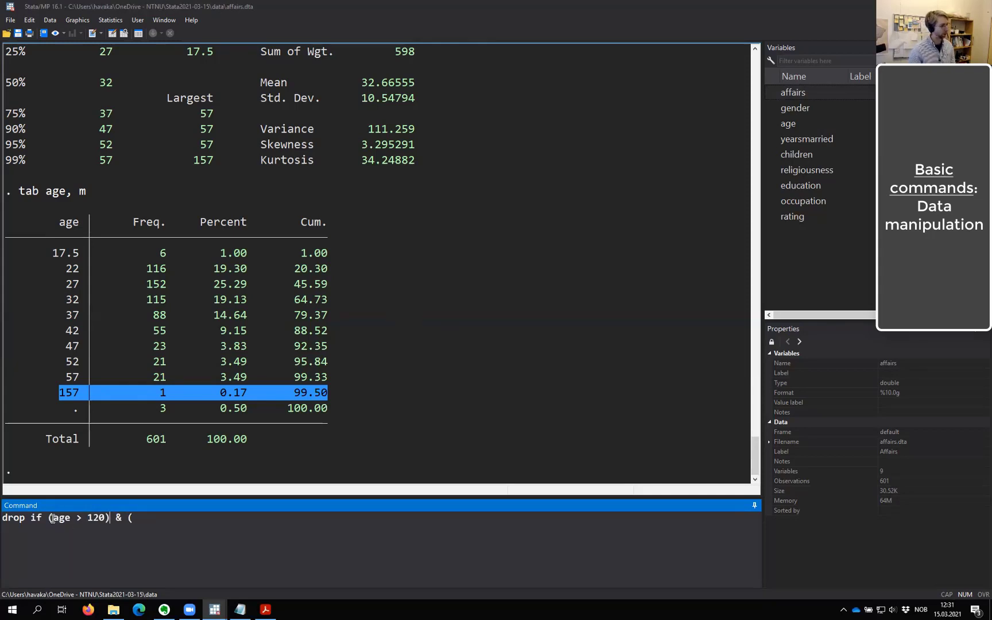
- Complete the drop command with the second condition (age != .) so missing ages are excluded from deletion
drag(53, 519, 106, 523)
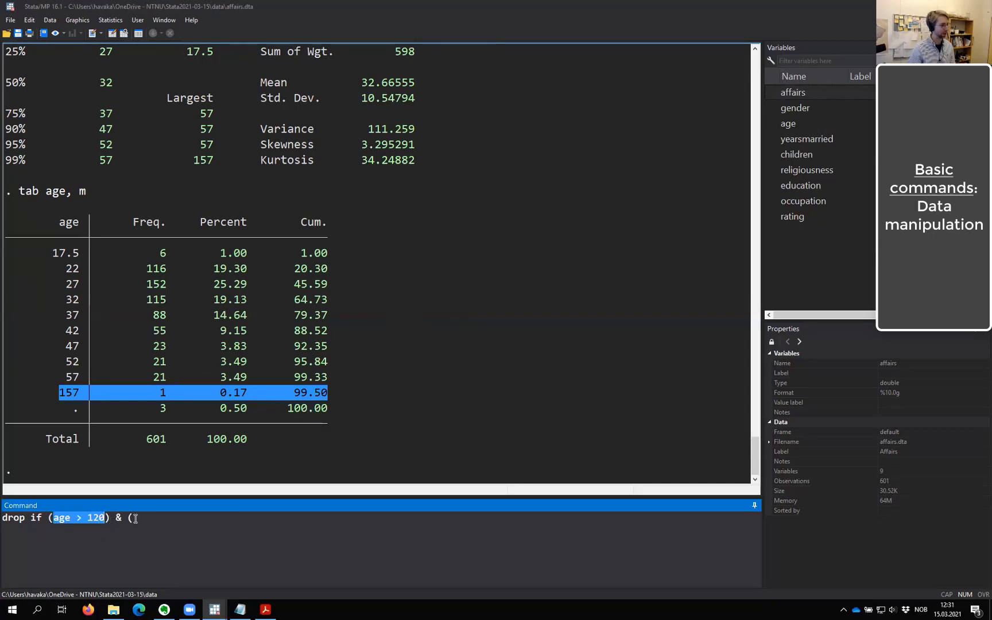
click(162, 519)
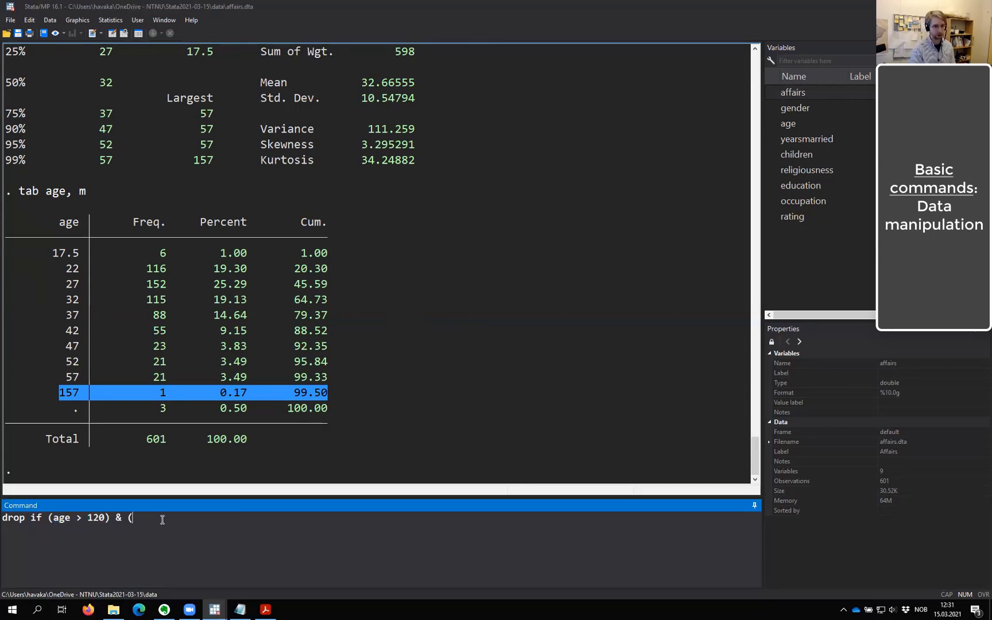
text(age )
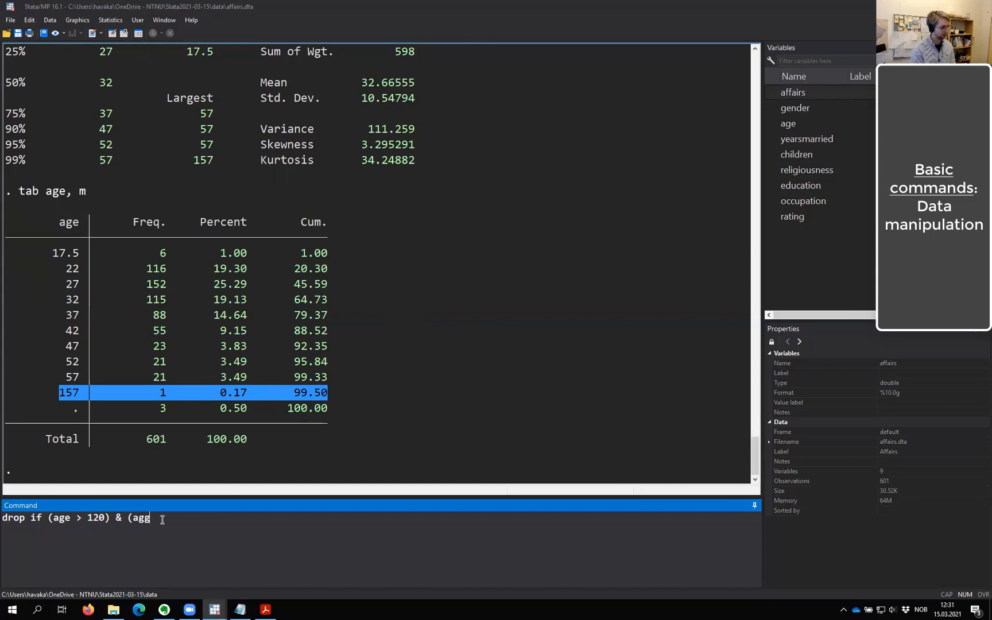
text(!= )
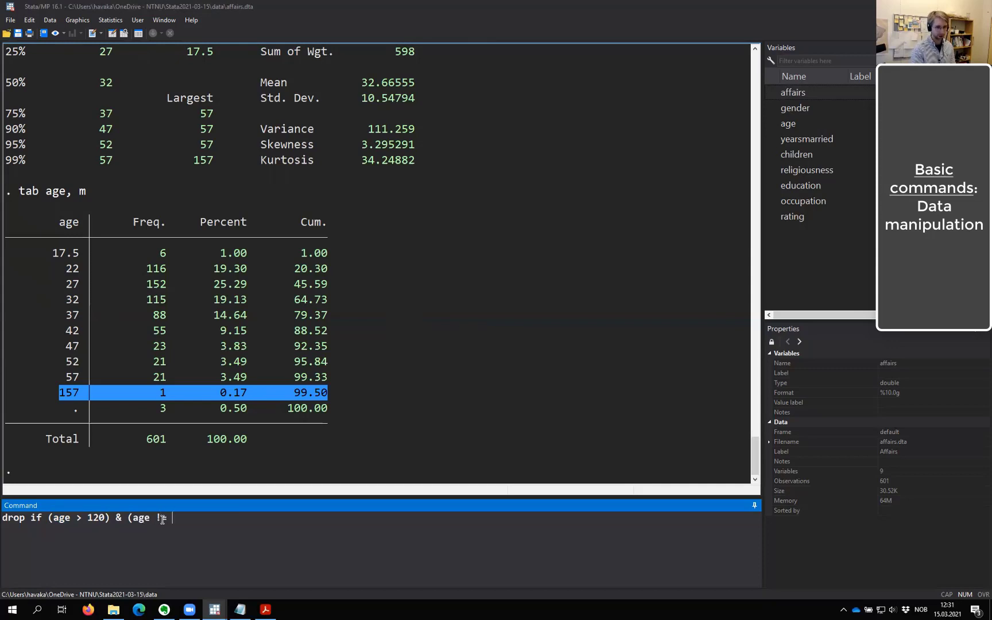
text(.))
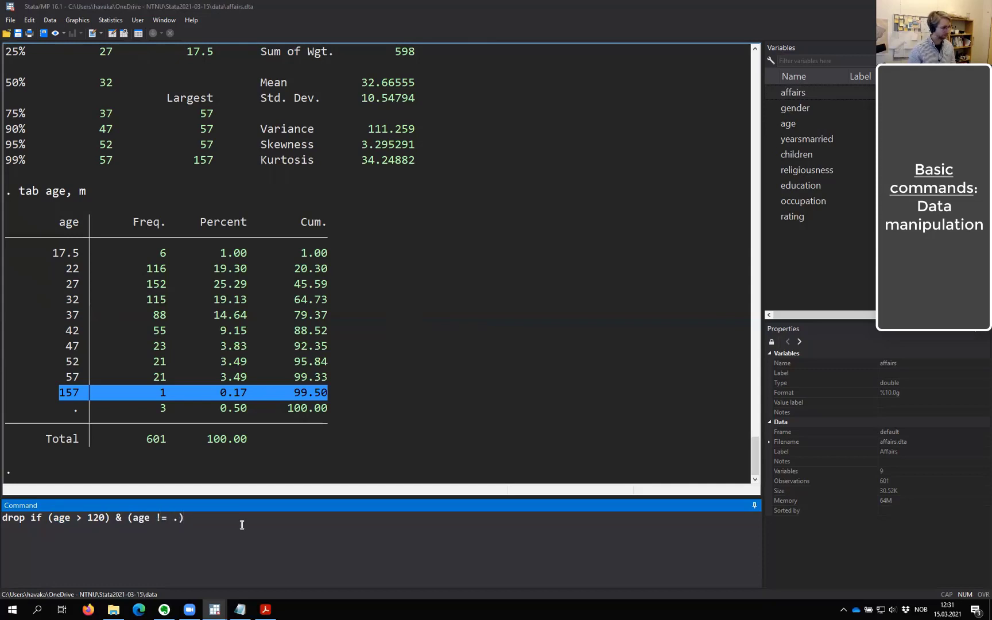
- Review both conditions and run drop if (age > 120) & (age != .)
key(shift+Left)
key(shift+Left)
key(shift+Left)
key(shift+Left)
key(shift+Left)
key(shift+Home)
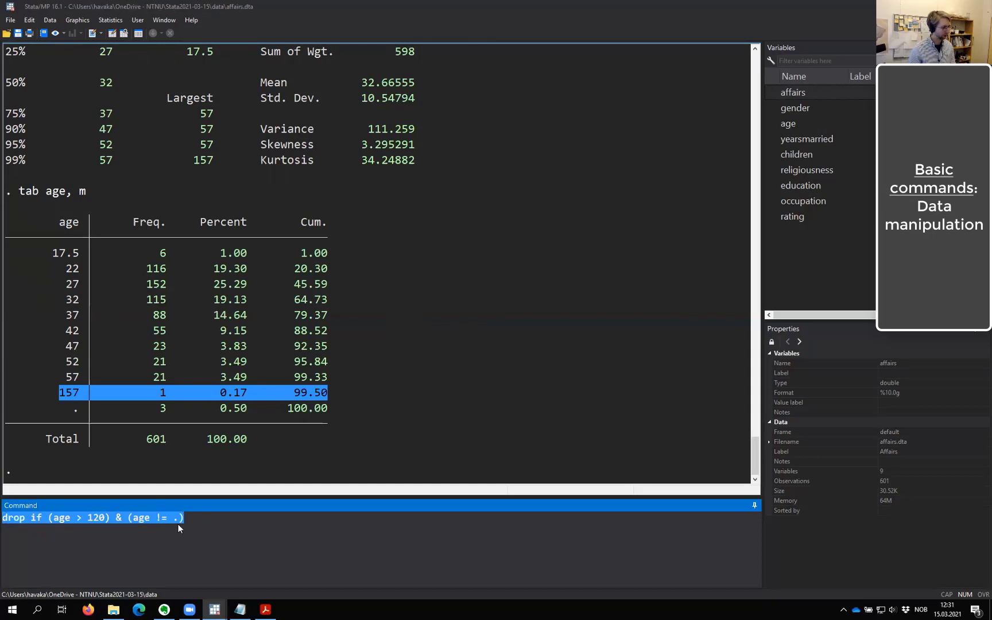
click(220, 526)
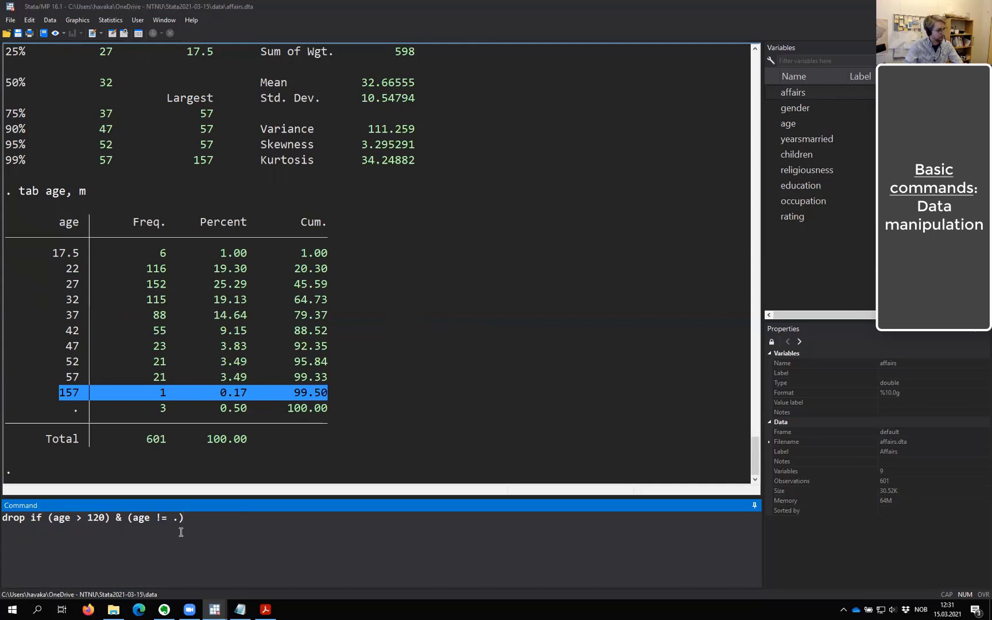
drag(25, 522, 216, 523)
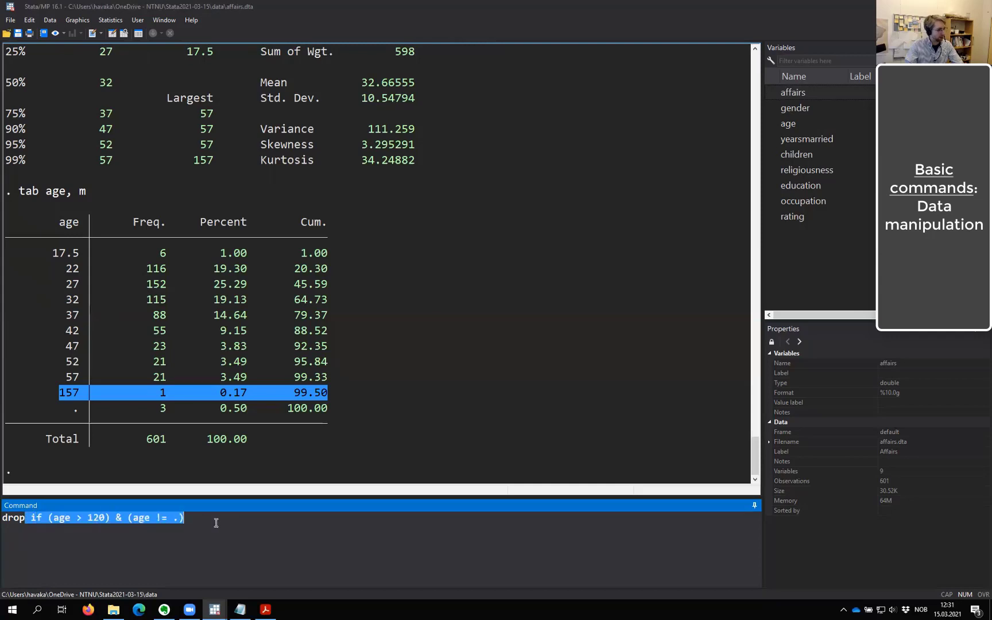
click(9, 522)
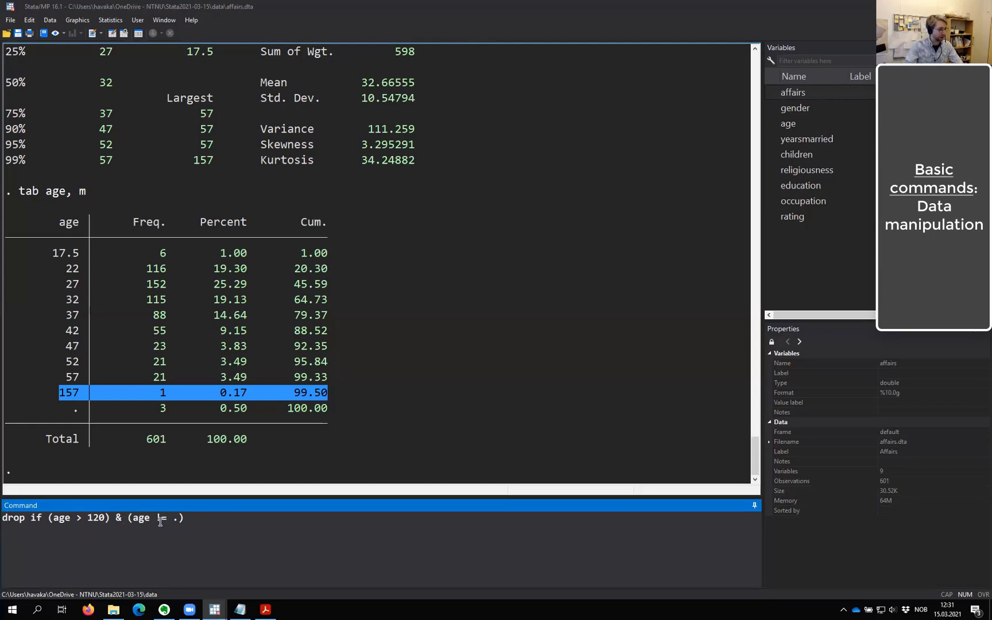
click(180, 520)
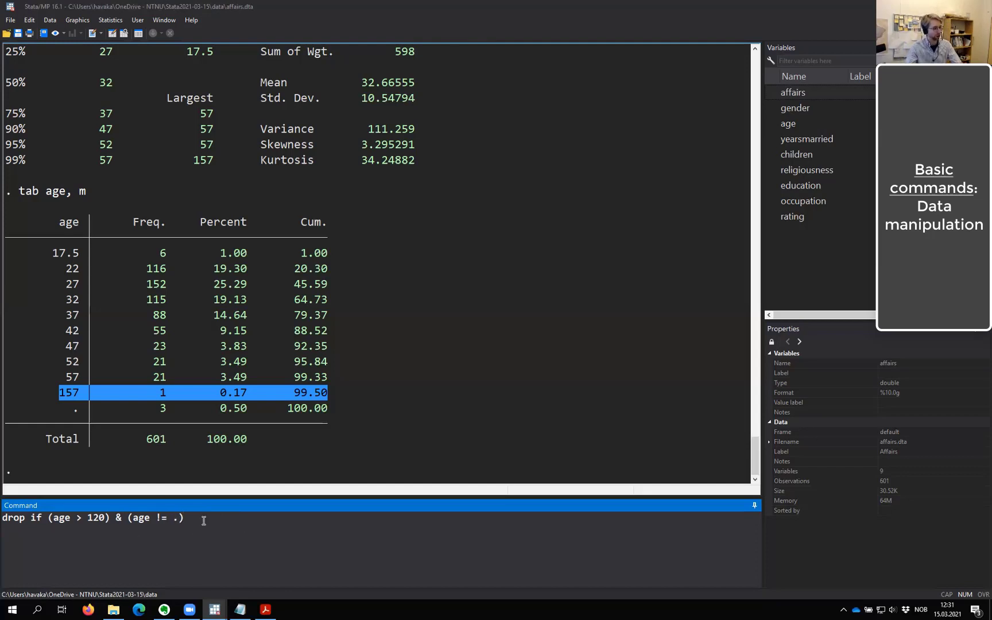
key(Return)
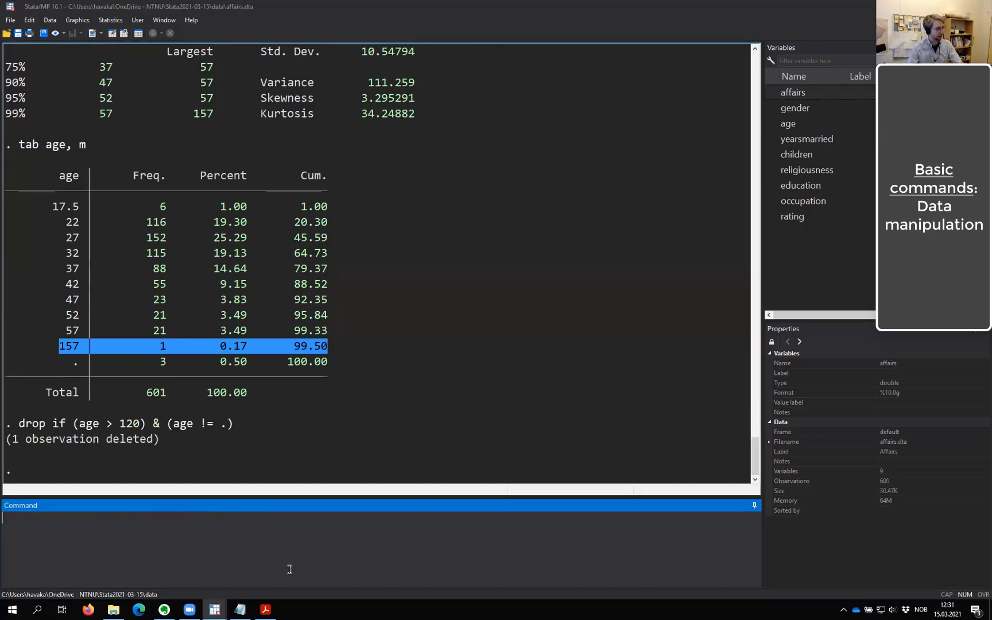
- Run tab age, m again to tabulate the cleaned age variable, and check its missing-value row
drag(6, 442, 179, 447)
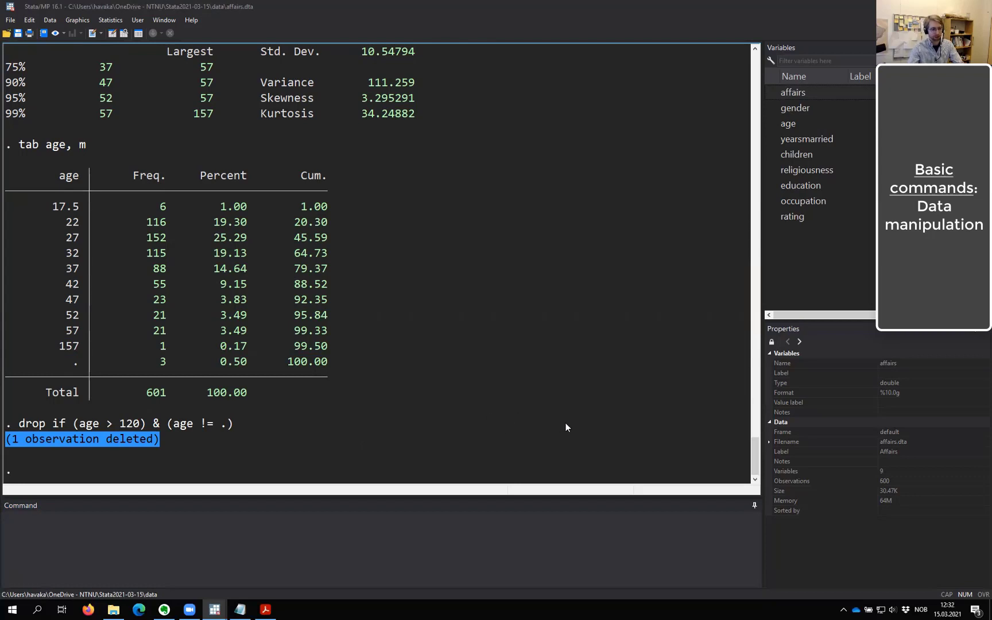
click(372, 425)
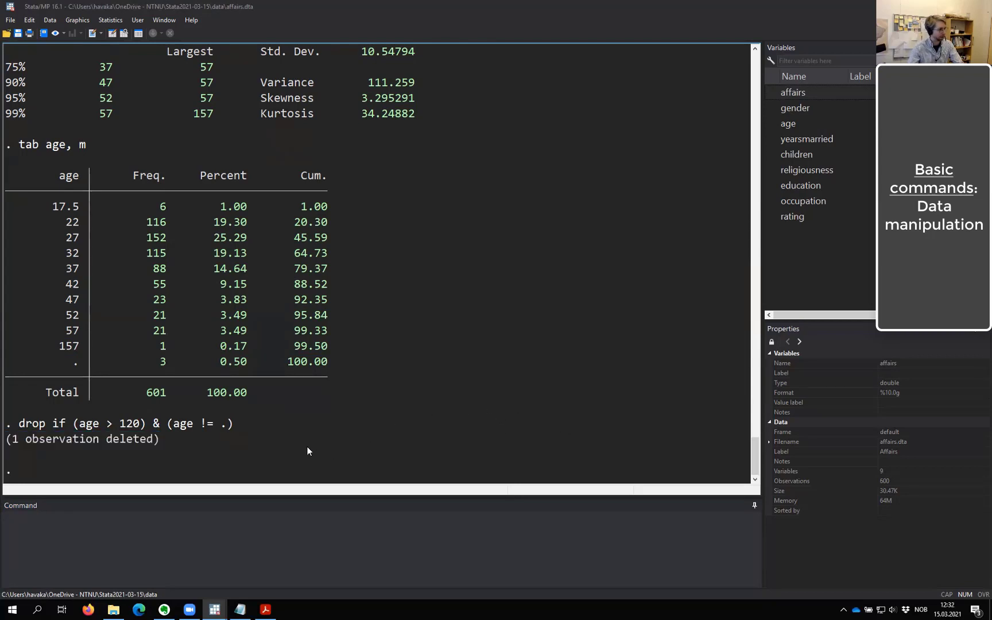
click(203, 558)
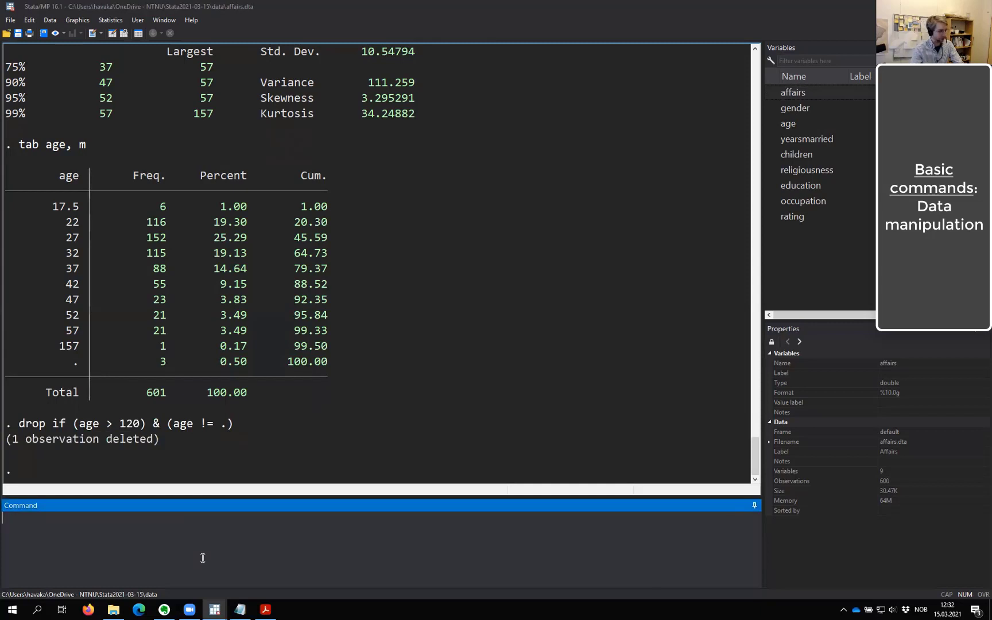
key(Page_Up)
key(Page_Up)
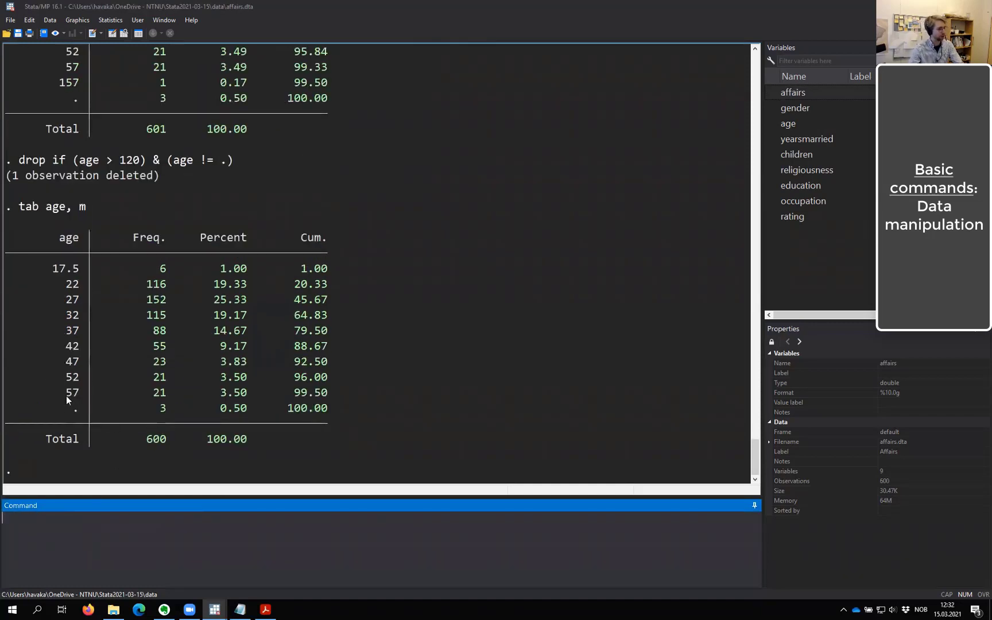
drag(76, 406, 325, 411)
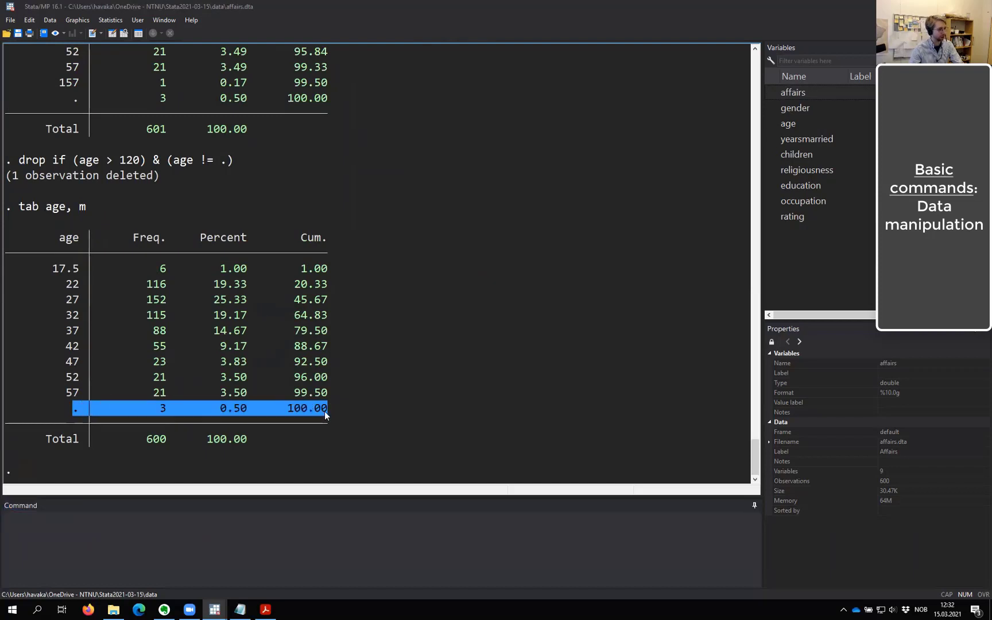
click(406, 414)
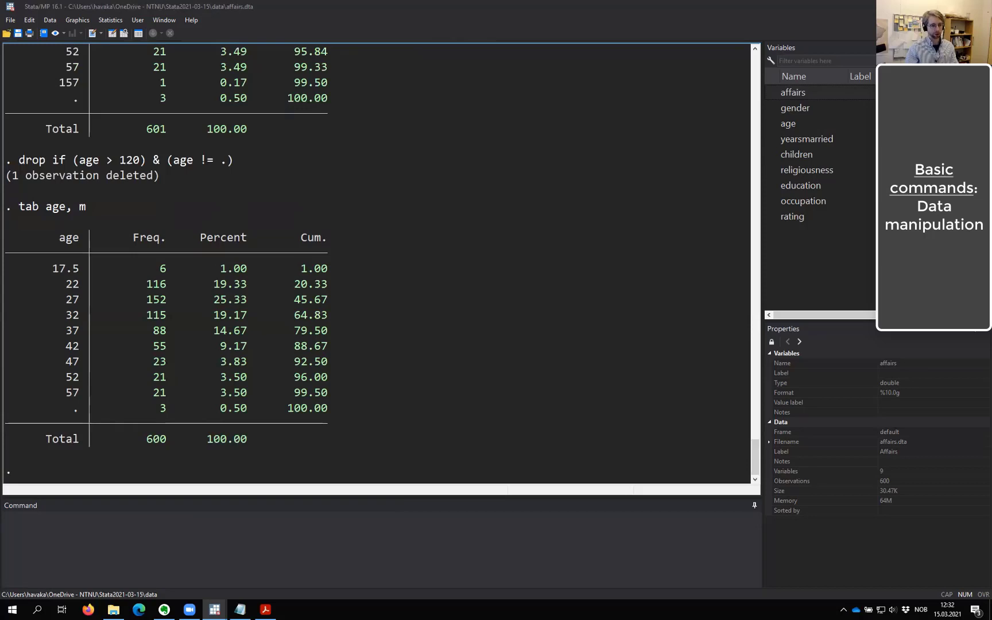
- Begin a new gen command for creating a variable
click(492, 522)
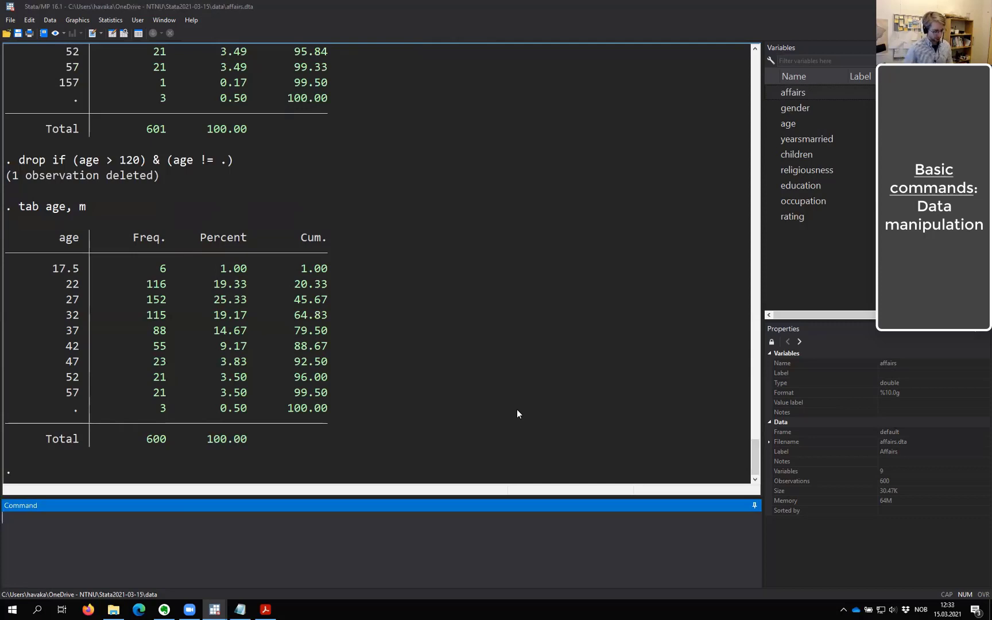
text(gen)
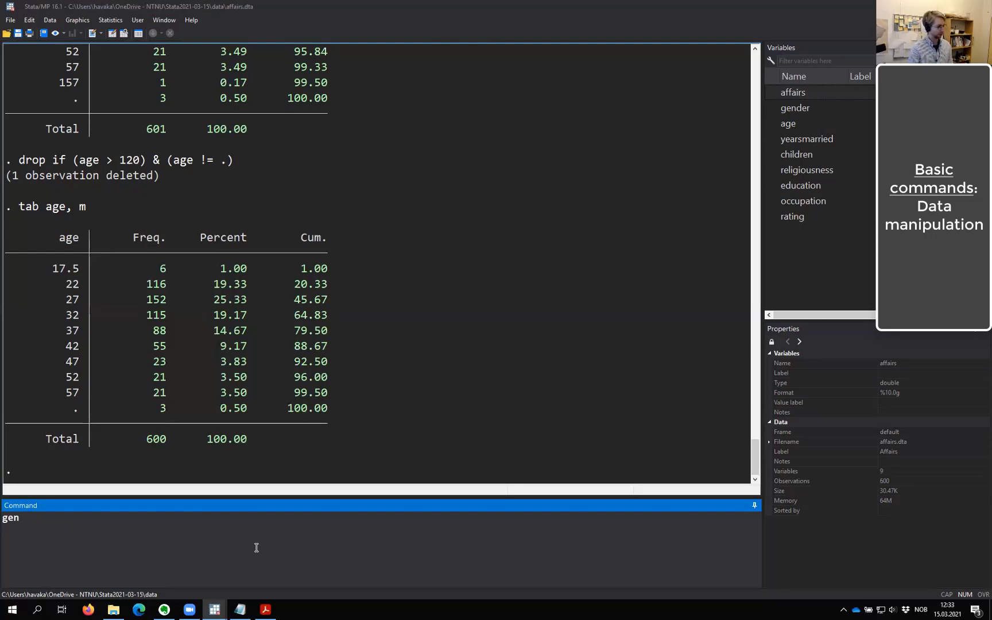
text(ID)
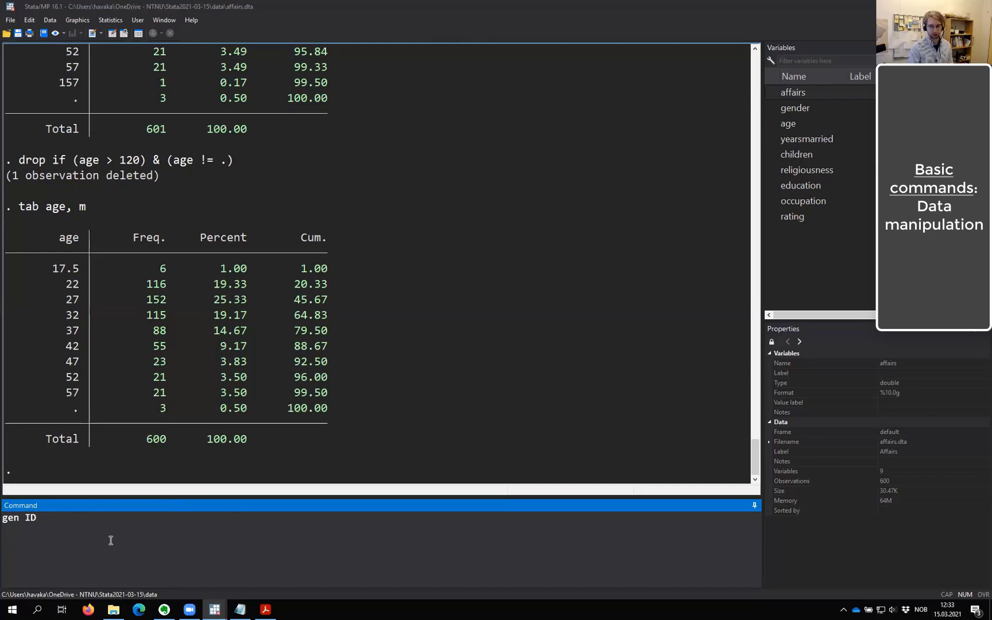
key(BackSpace)
key(BackSpace)
text(ide)
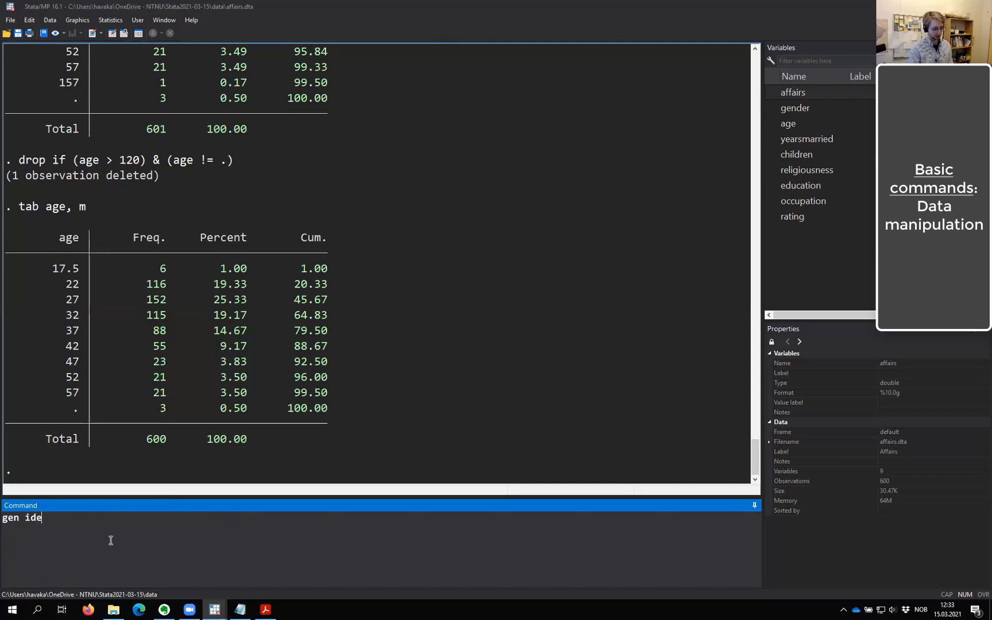
text(ntification)
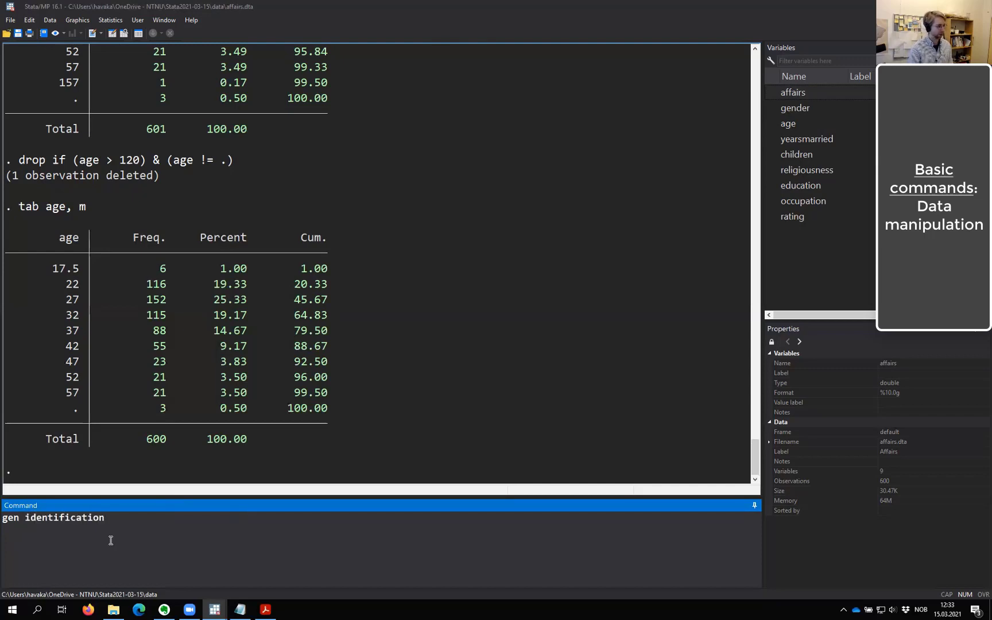
key(BackSpace)
key(BackSpace)
key(BackSpace)
key(BackSpace)
key(BackSpace)
key(BackSpace)
key(BackSpace)
key(BackSpace)
key(BackSpace)
key(BackSpace)
key(BackSpace)
key(BackSpace)
key(BackSpace)
key(BackSpace)
text(ssflaskfl)
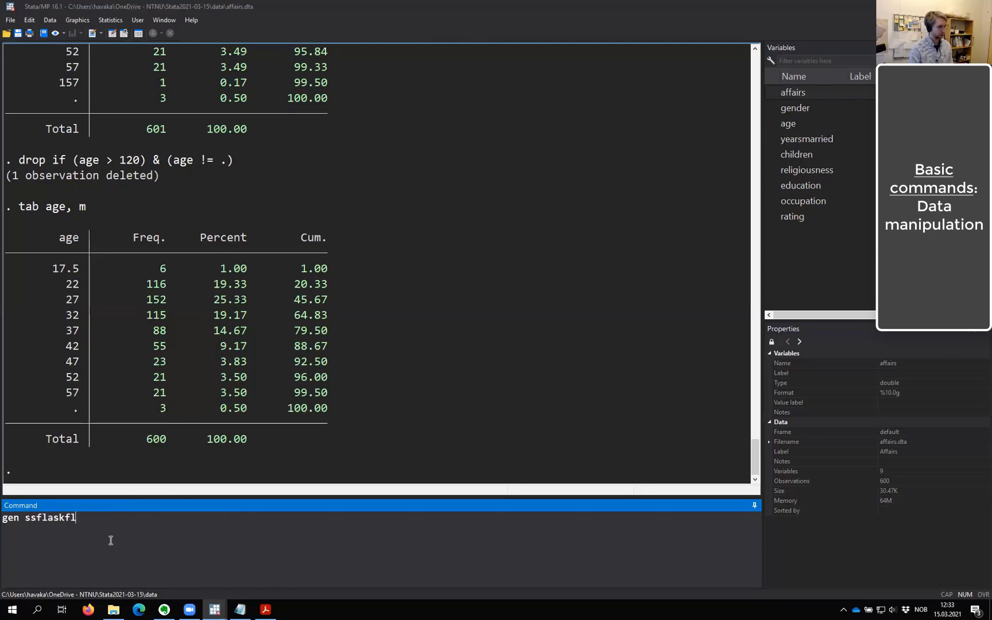
key(BackSpace)
key(BackSpace)
key(BackSpace)
key(BackSpace)
key(BackSpace)
key(BackSpace)
key(BackSpace)
key(BackSpace)
key(BackSpace)
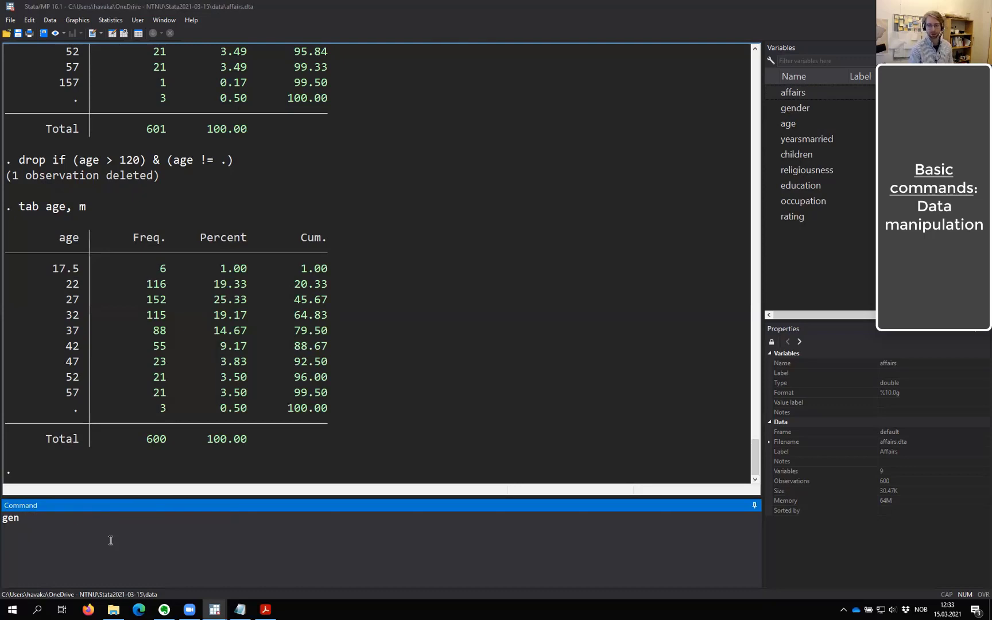
- Run gen ID = _n to number the observations, and select the ID variable to view its properties
text(ID)
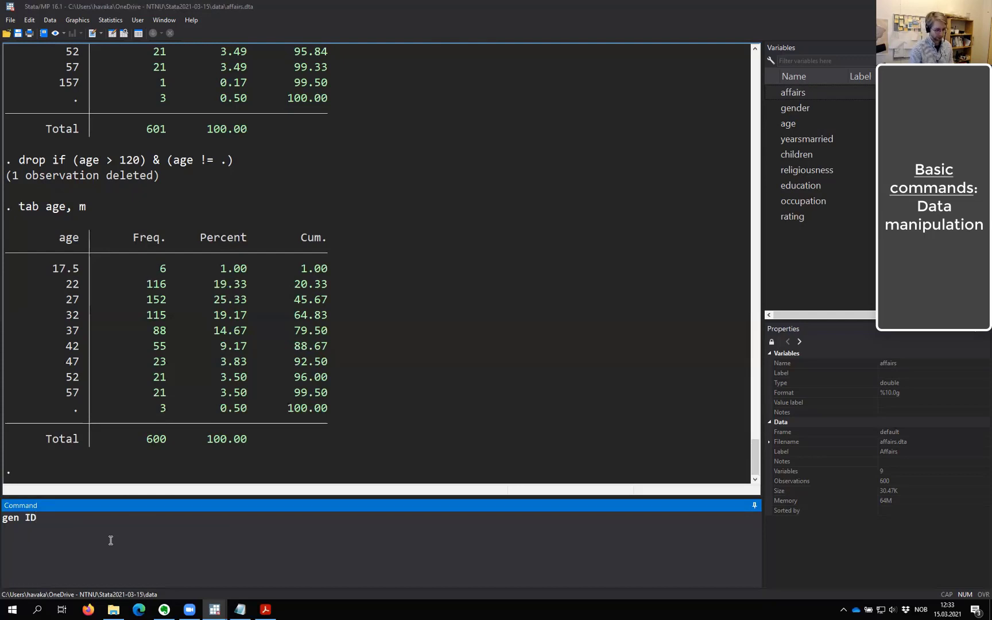
text(= )
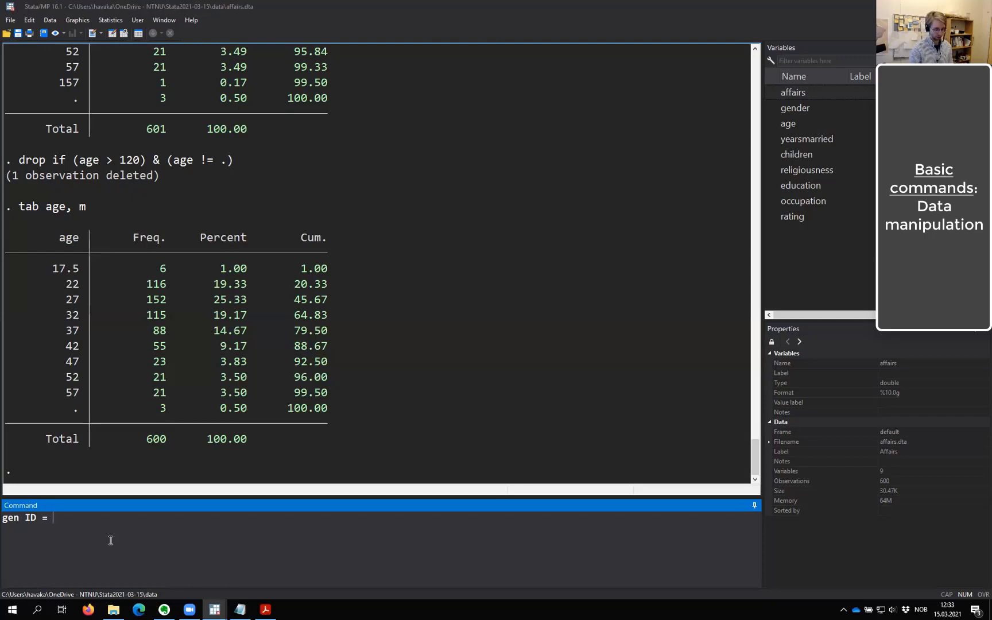
text(_n)
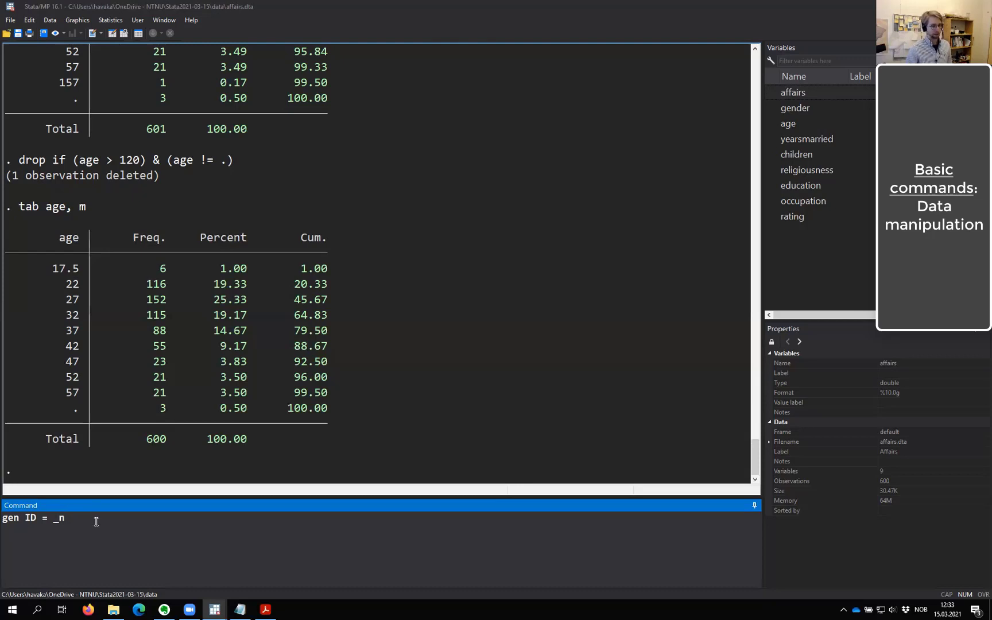
key(Return)
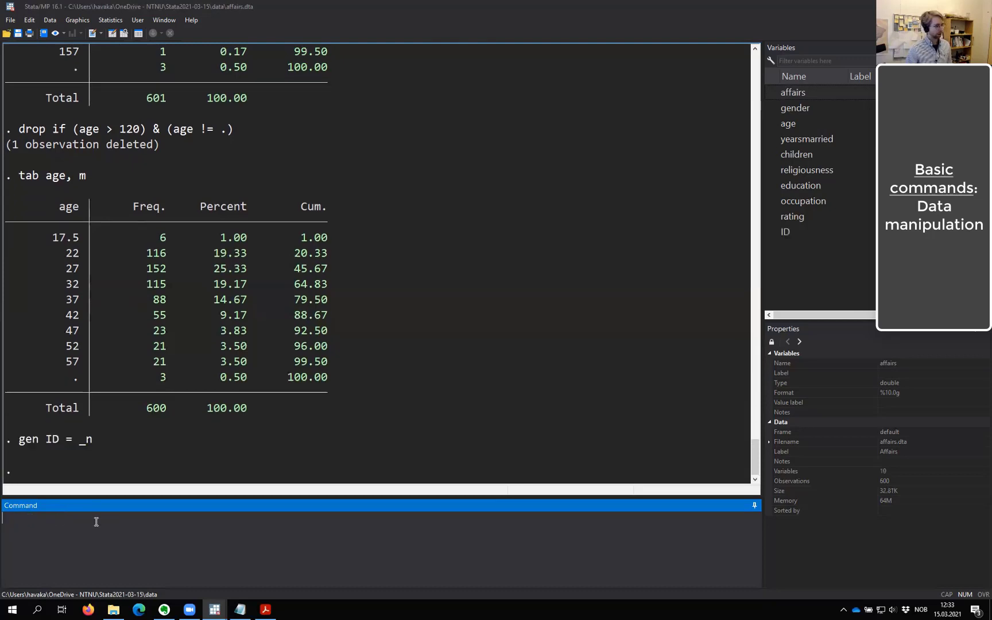
click(816, 237)
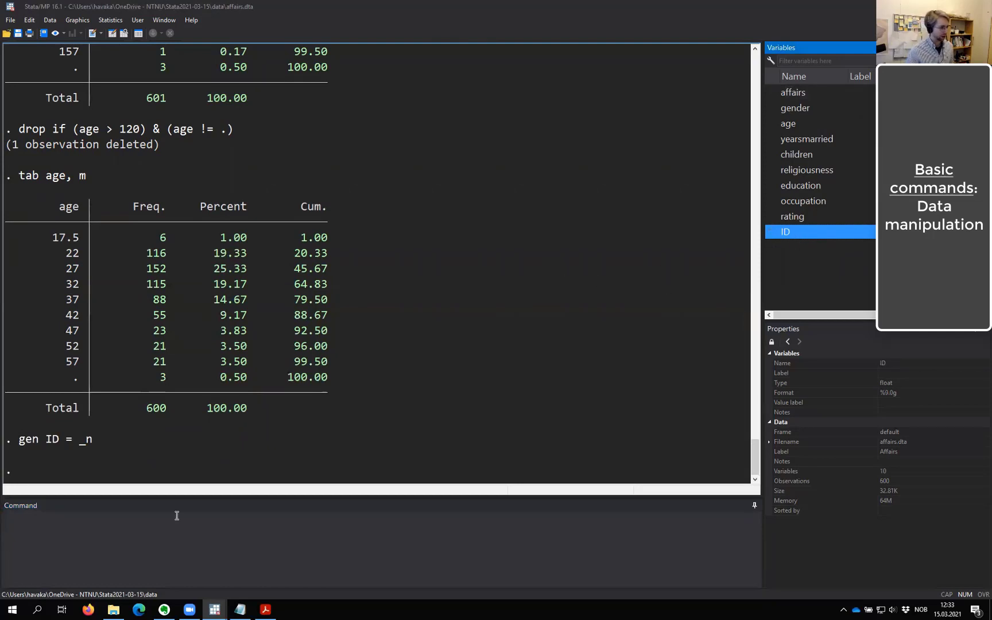
- Run browse to open the dataset, and check the ID column from the first observation to the last
click(160, 538)
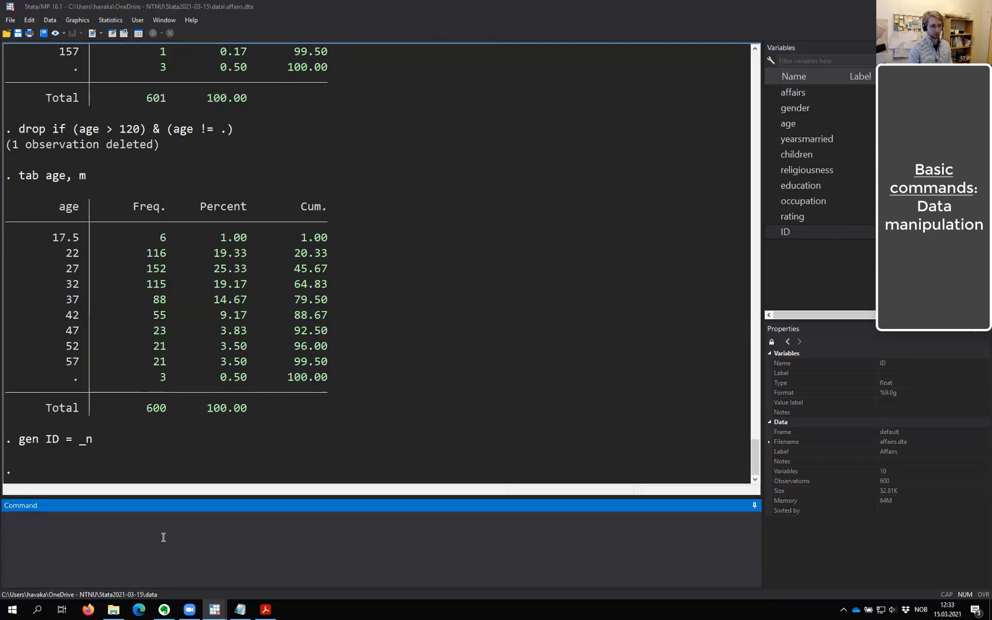
text(browse)
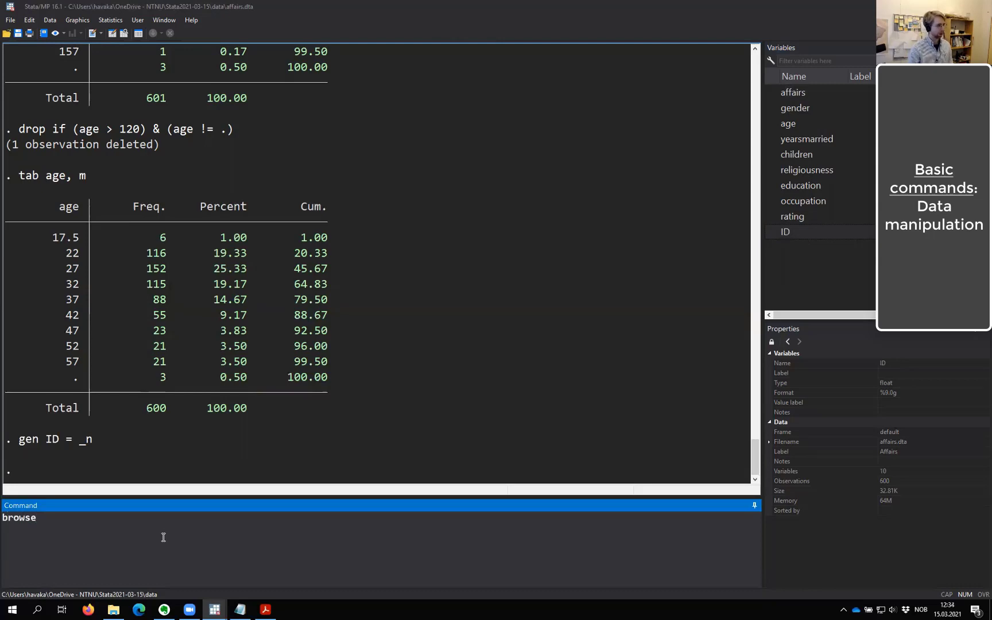
key(Return)
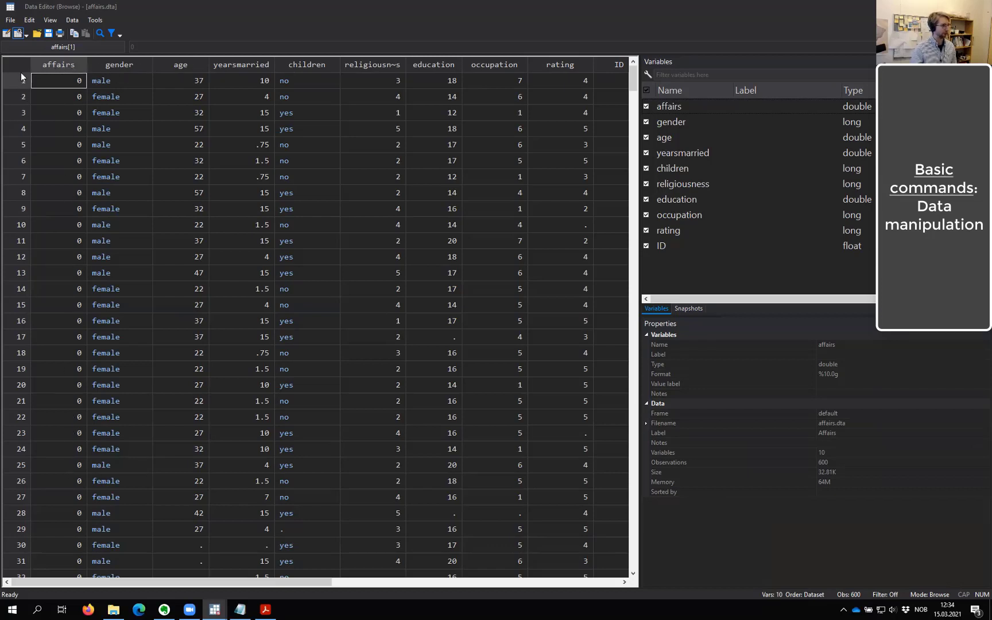
drag(159, 578, 260, 582)
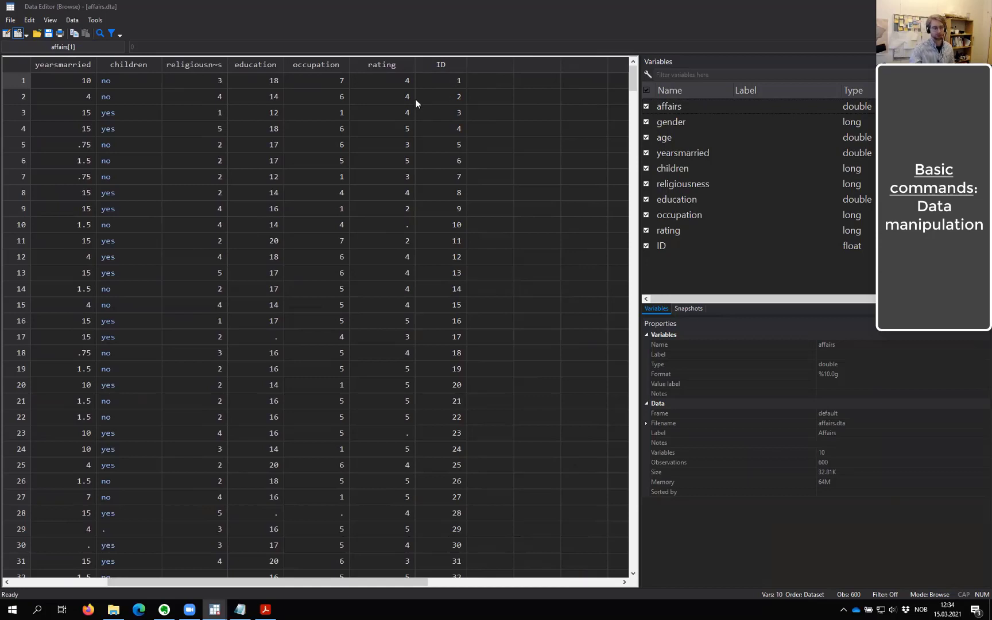
scroll(422, 336, down, 19)
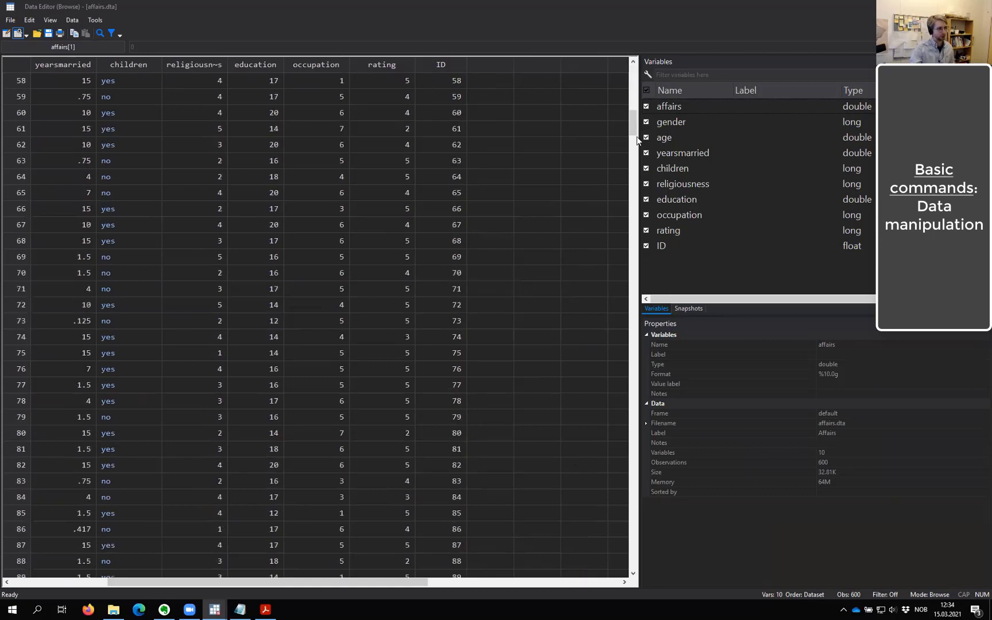
drag(633, 132, 645, 546)
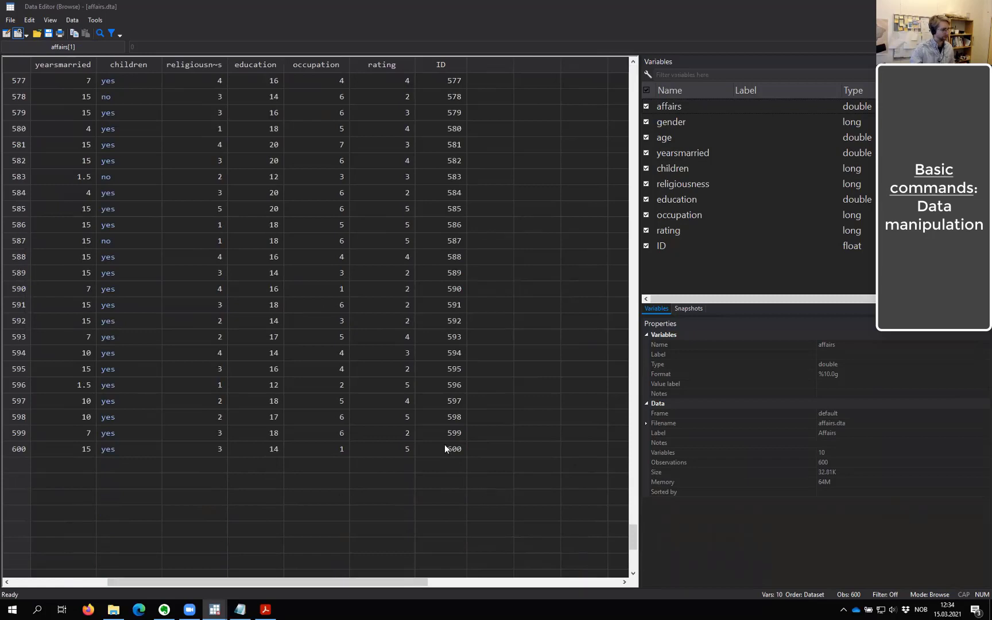
- Compare the row numbers with the ID column while going back up to the first observation and the affairs column
scroll(445, 444, up, 7)
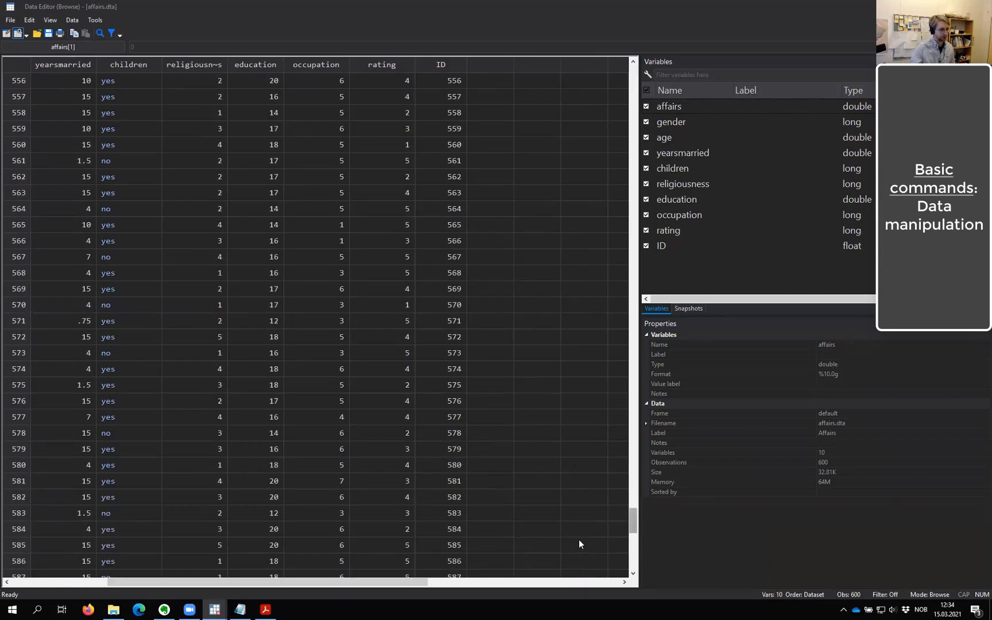
drag(407, 582, 311, 582)
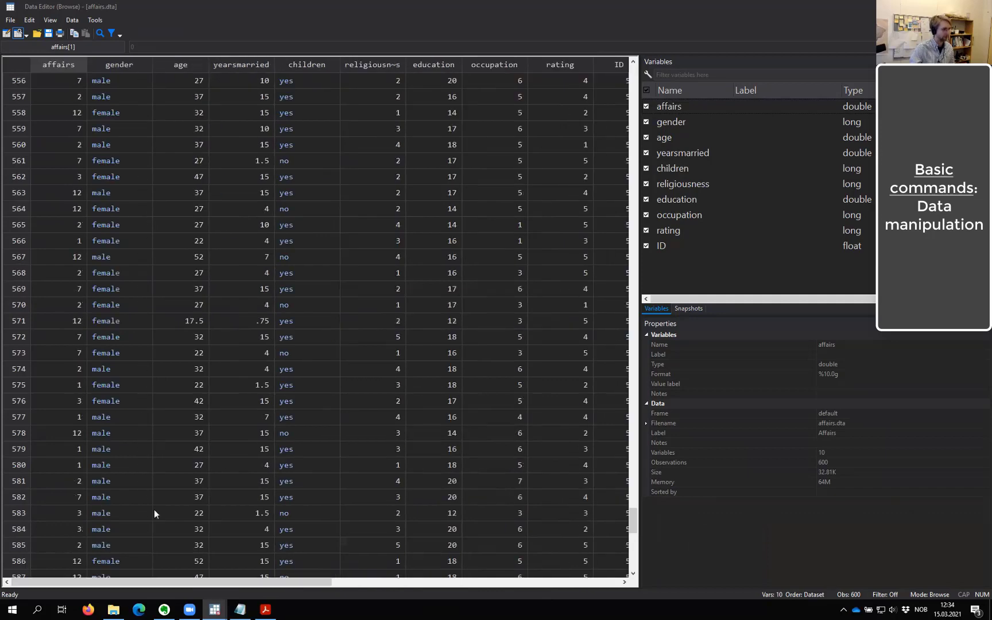
scroll(16, 90, up, 10)
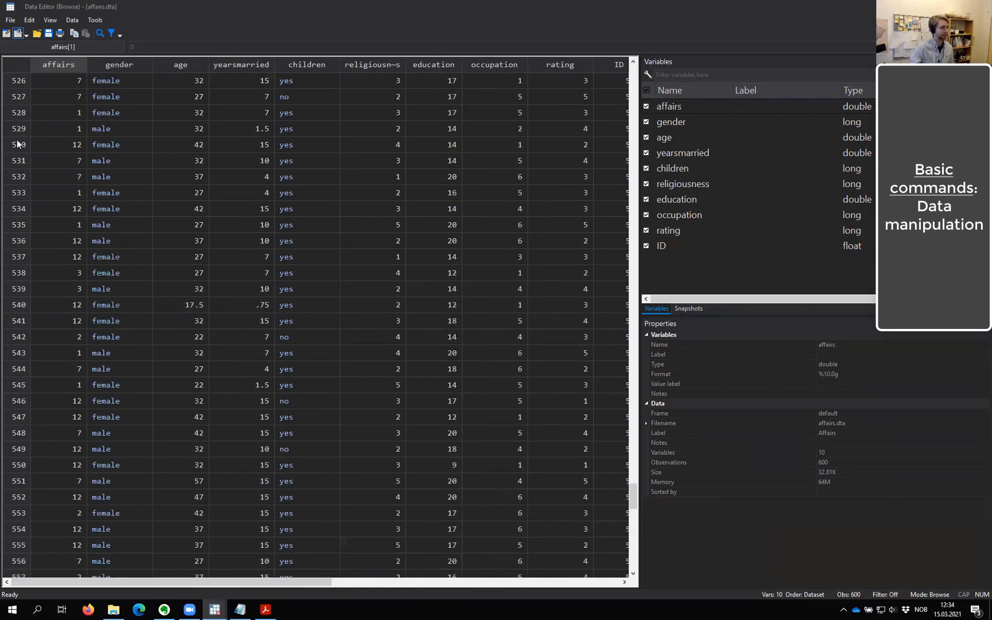
scroll(16, 373, up, 20)
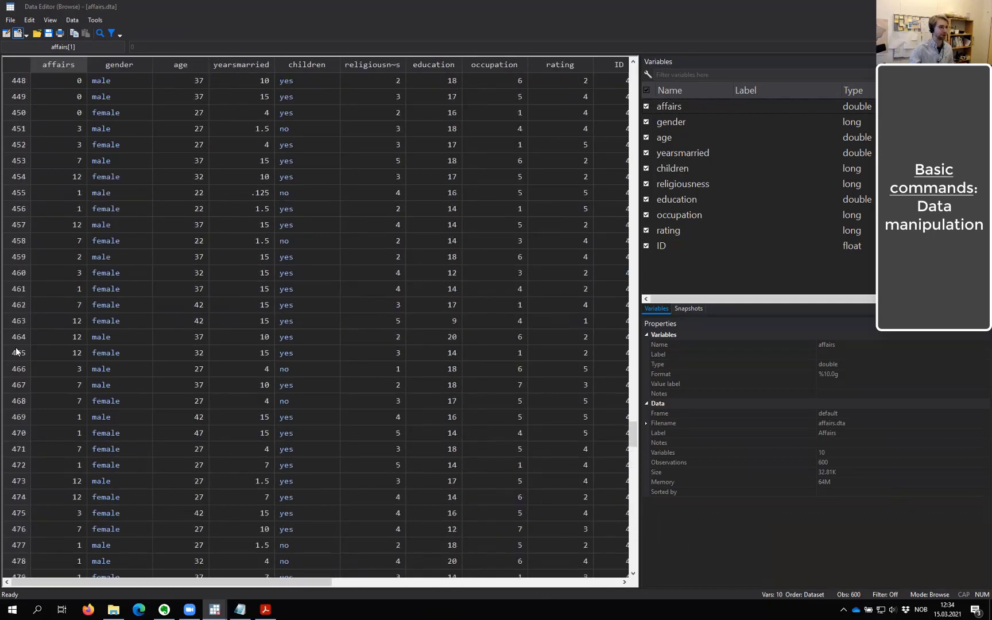
scroll(16, 351, up, 11)
drag(129, 580, 197, 580)
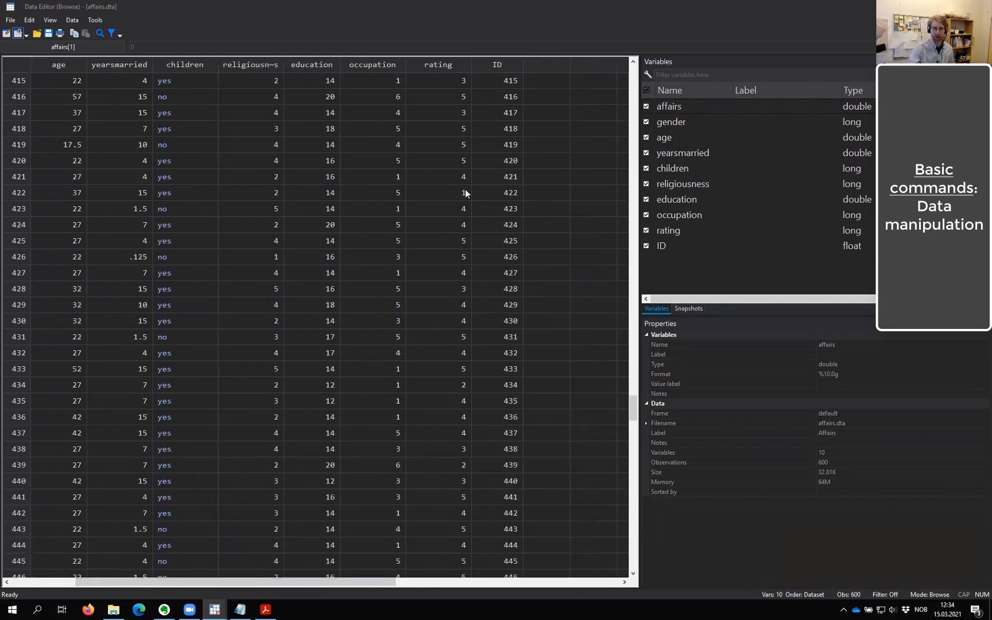
scroll(372, 387, up, 11)
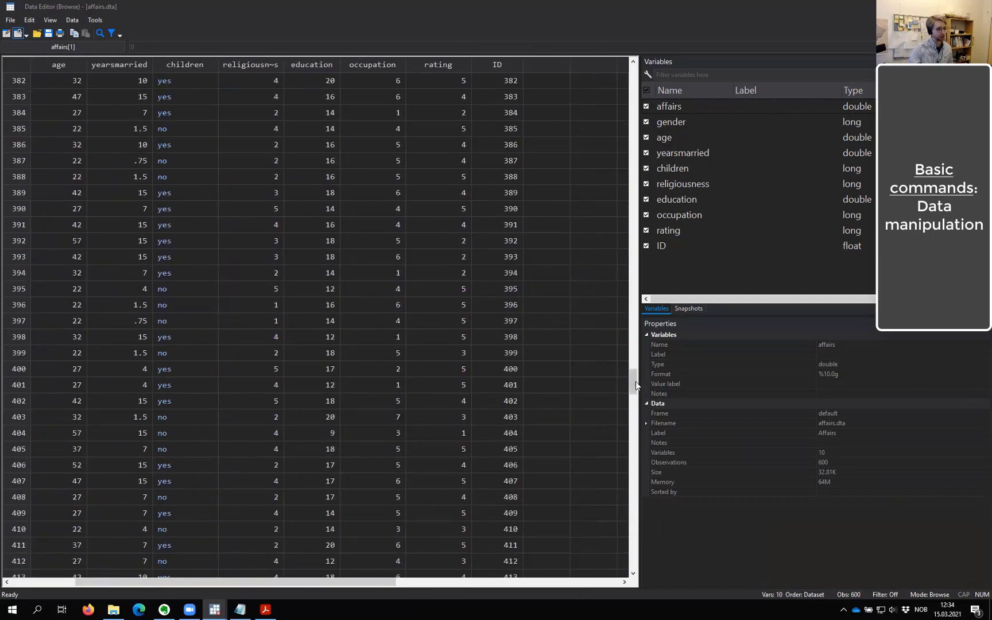
drag(636, 381, 634, 76)
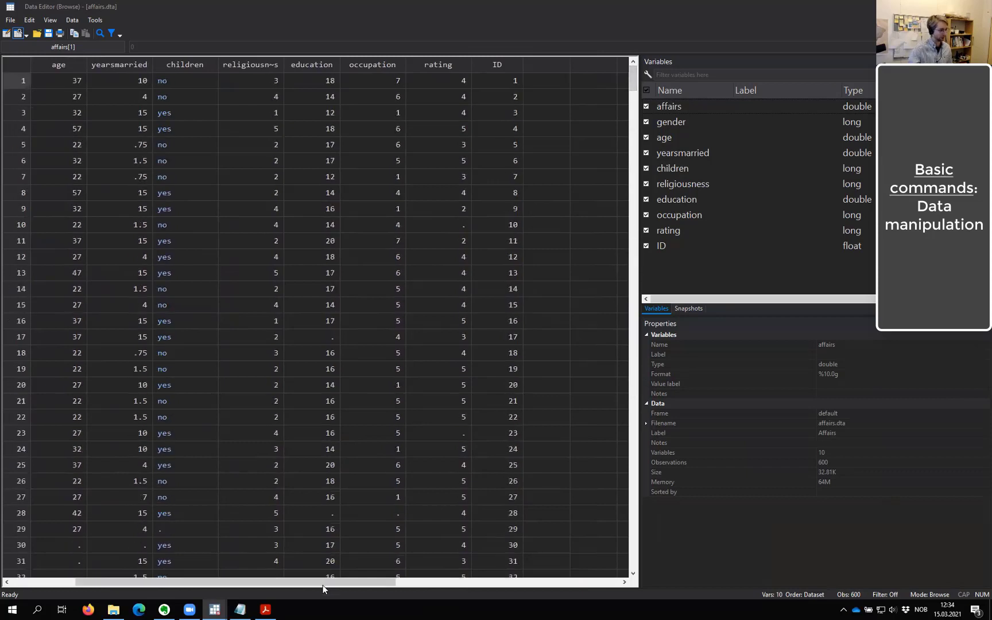
drag(323, 585, 194, 586)
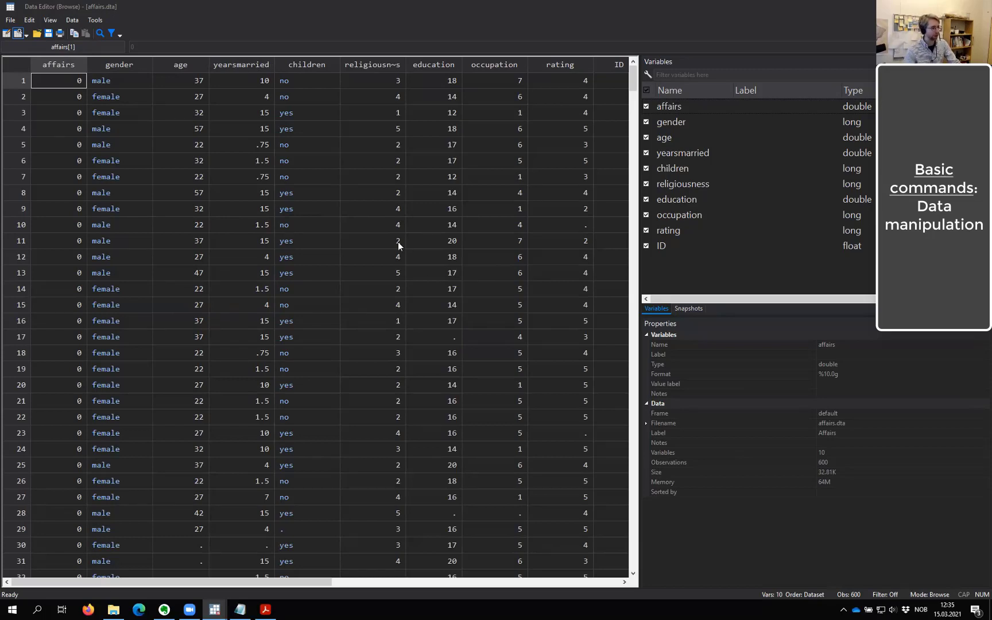
- Inspect individual cells of the read-only dataset across the columns from gender to rating
click(120, 244)
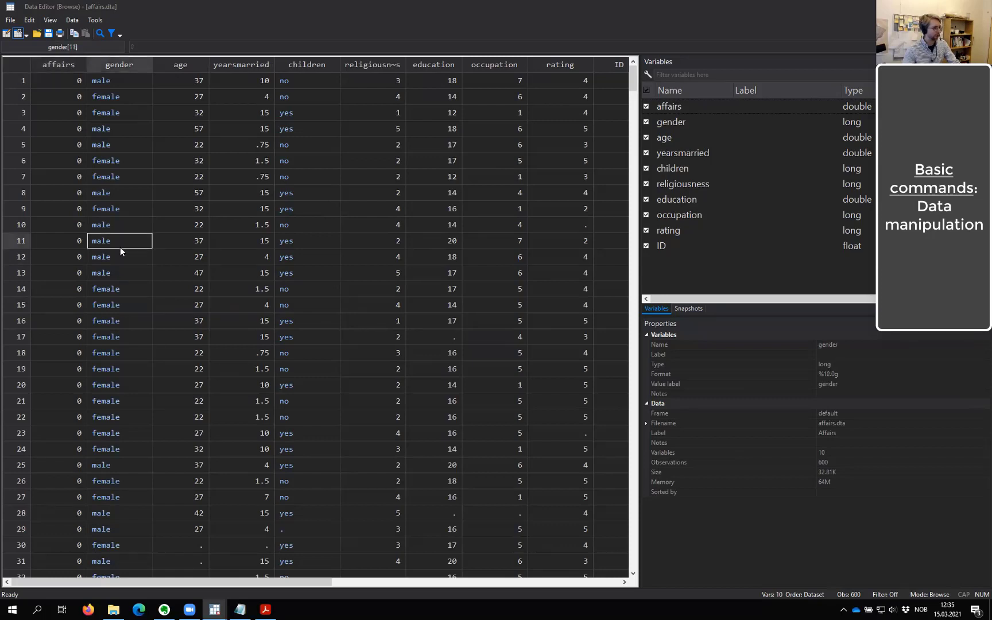
click(254, 212)
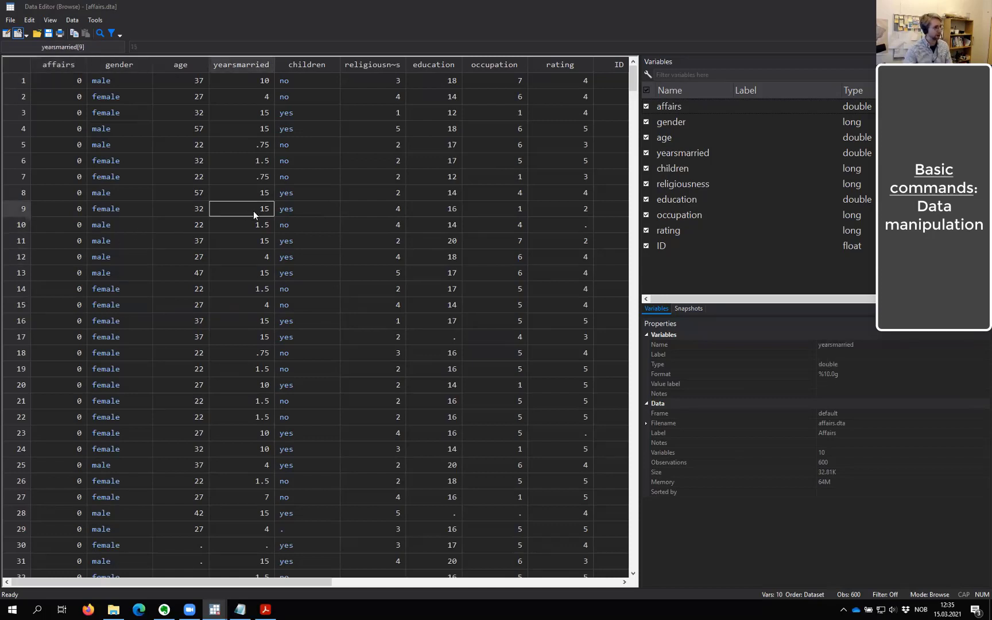
click(313, 198)
click(214, 197)
click(249, 270)
click(328, 322)
click(321, 257)
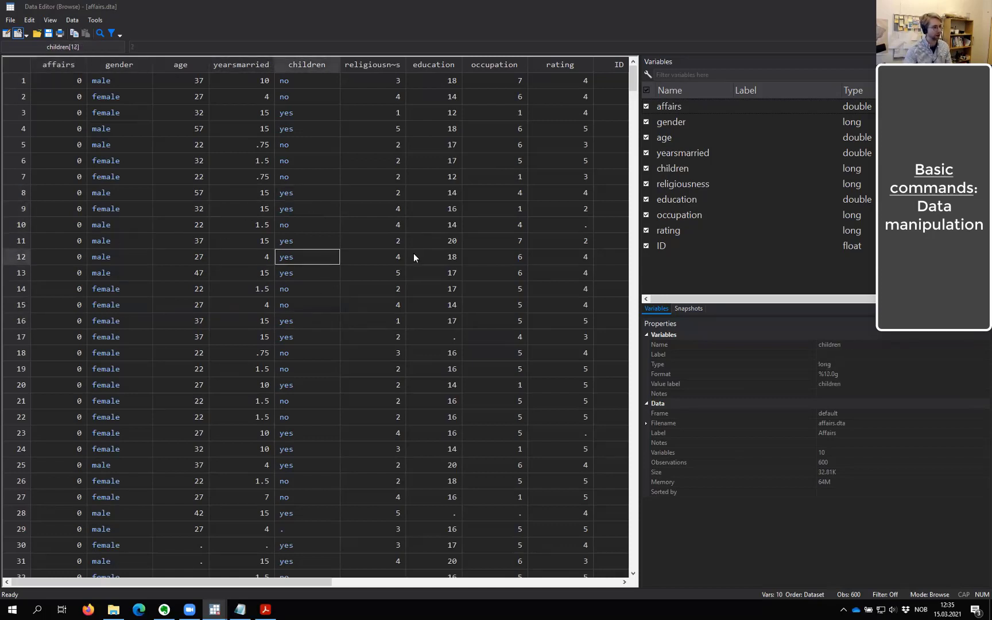
click(414, 257)
click(454, 220)
click(542, 223)
click(578, 211)
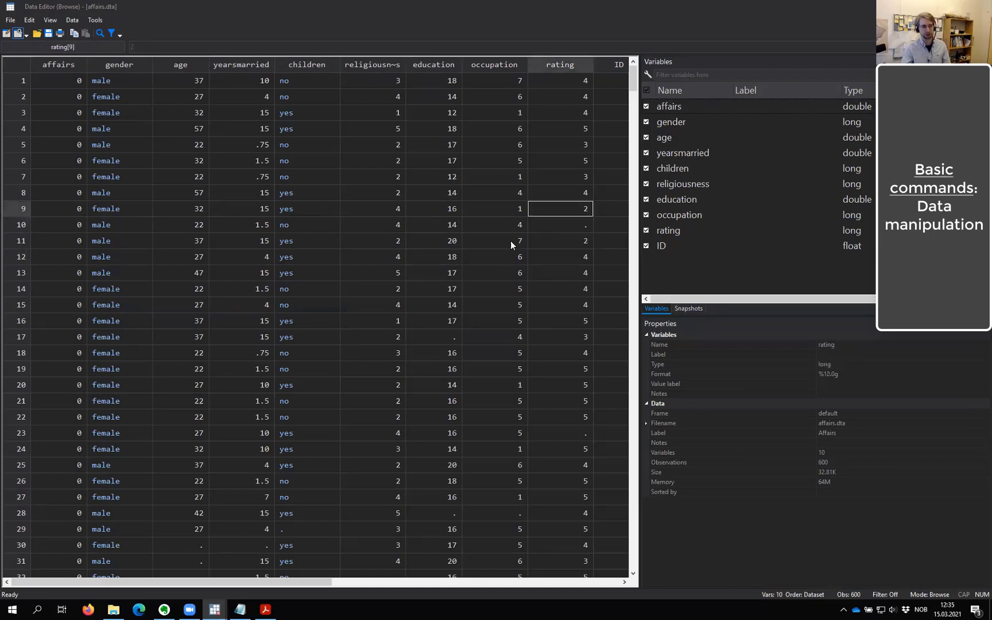
- Leave the read-only data view and run edit to open the dataset for editing
double_click(493, 4)
drag(811, 122, 618, 144)
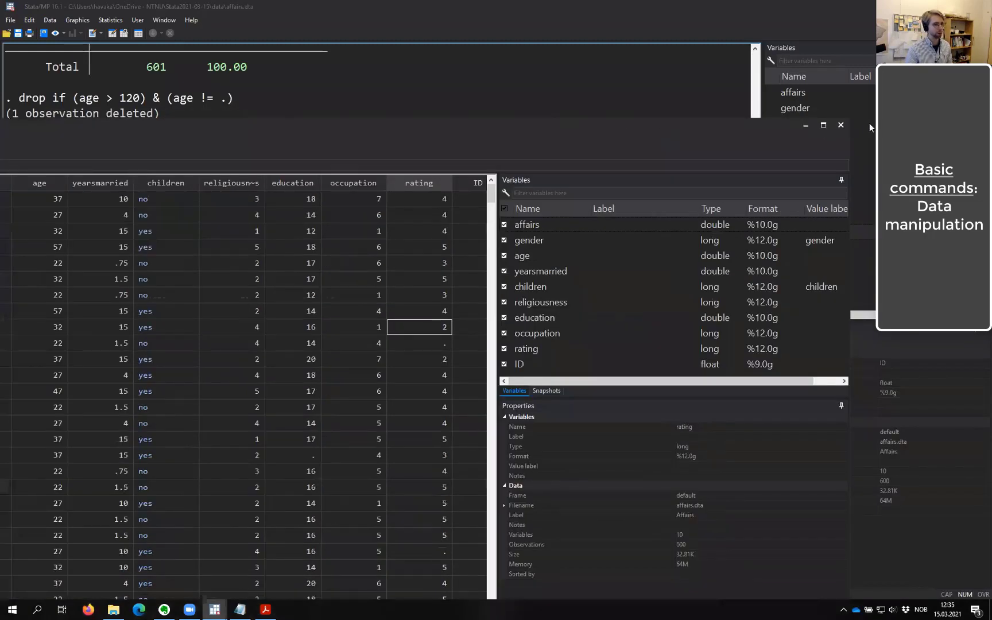
click(214, 510)
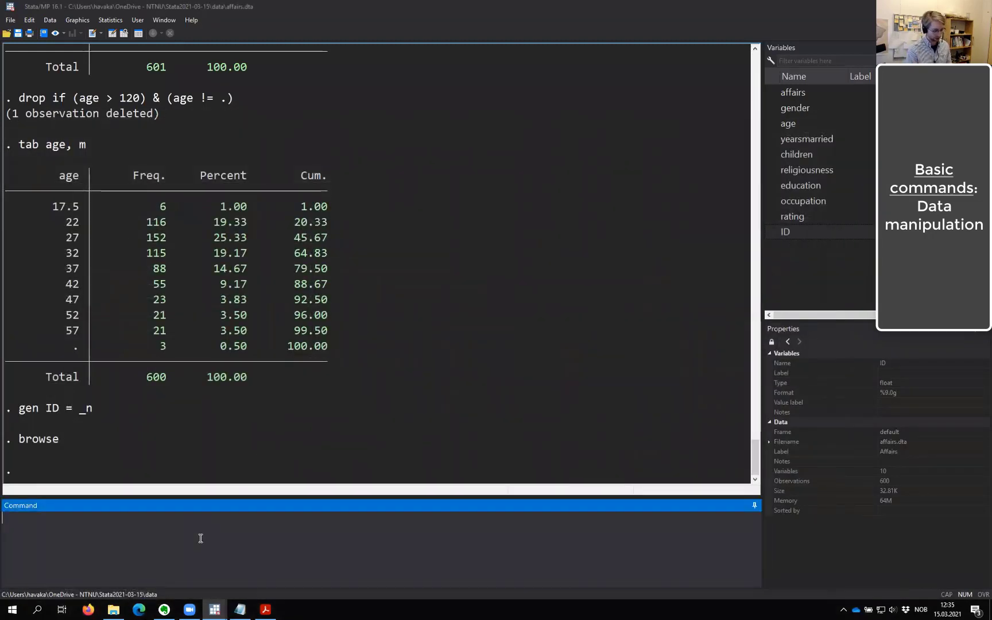
text(edit)
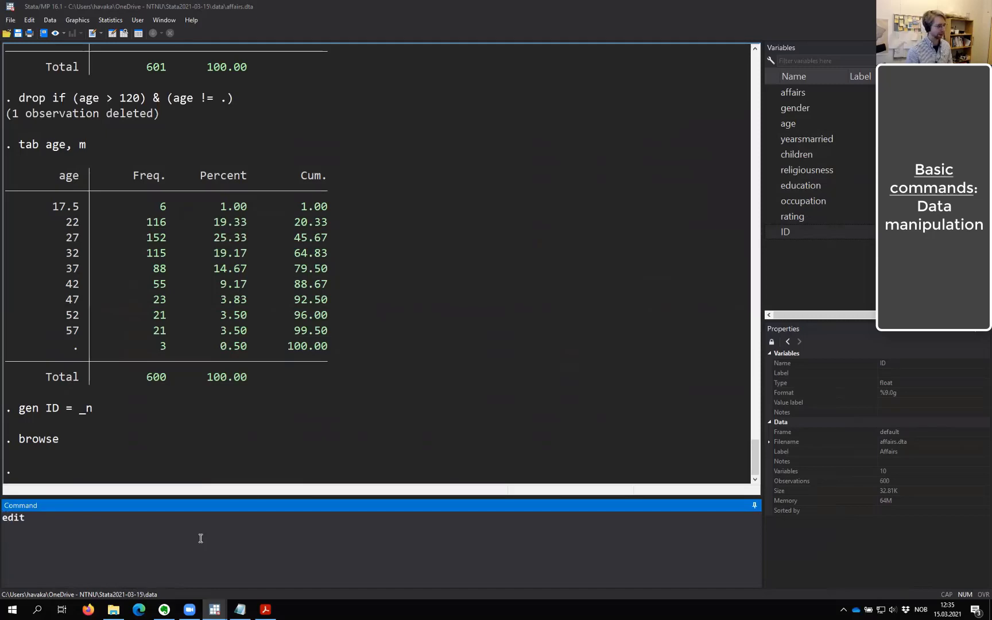
key(Return)
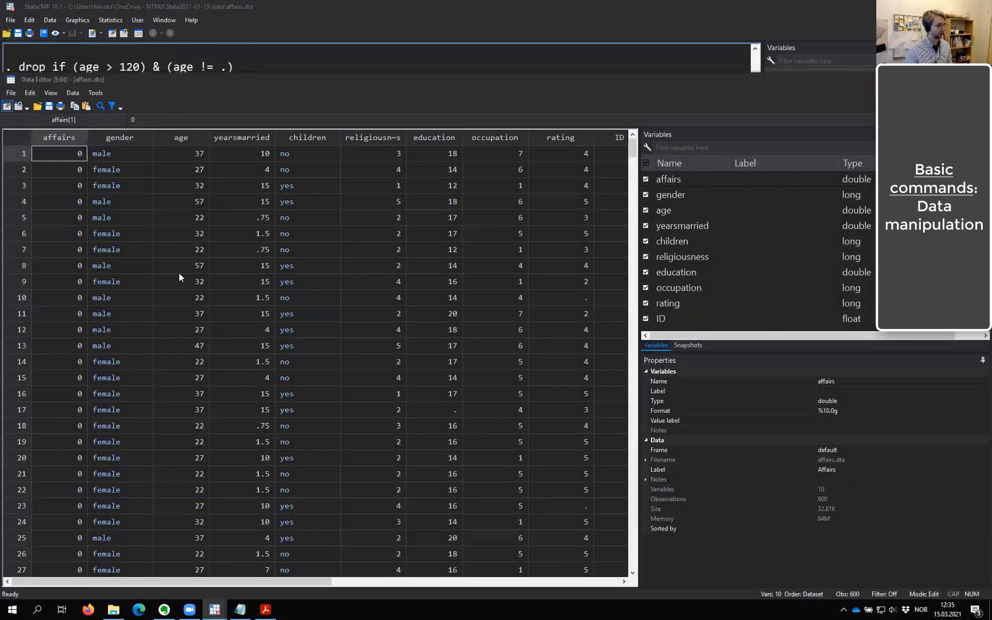
- Set age to 1 in observations 3, 5 through 13 and 15, applying the cell changes, and close the Data Editor
click(201, 191)
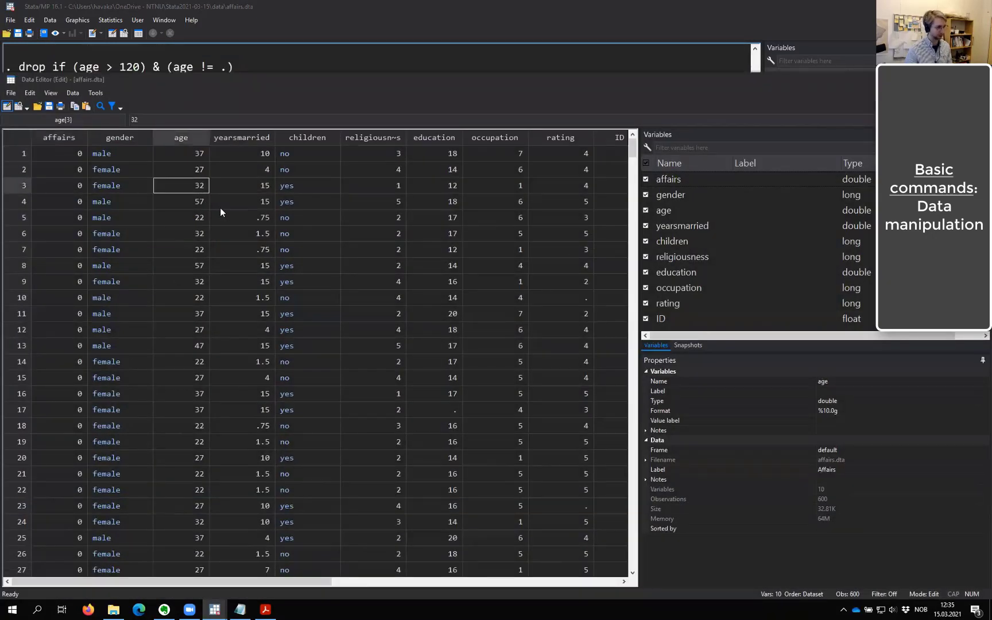
text(1)
click(191, 207)
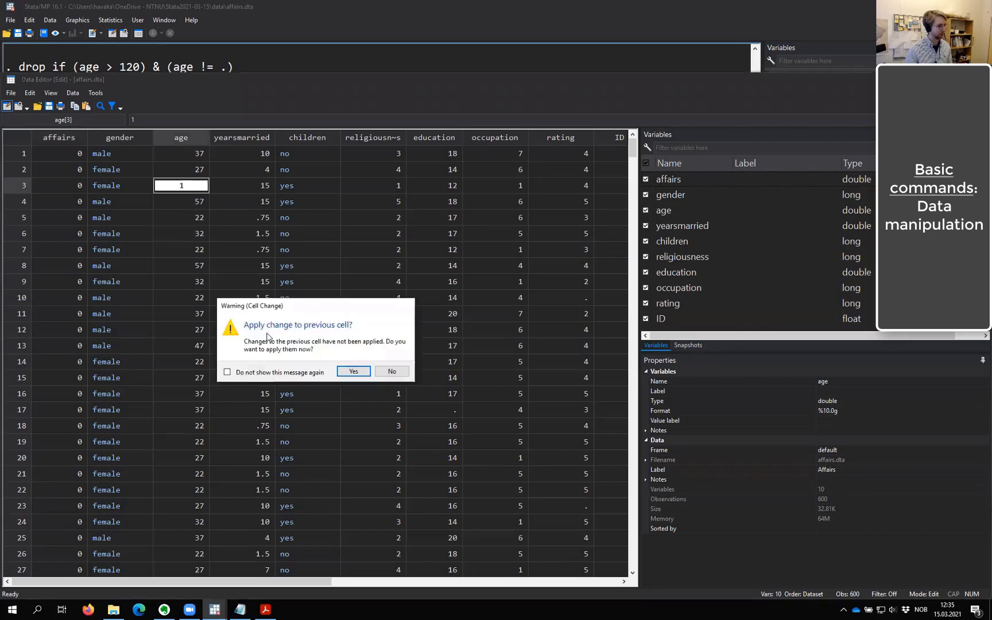
click(354, 371)
text(1)
key(Return)
text(1 1 1 1 1 1)
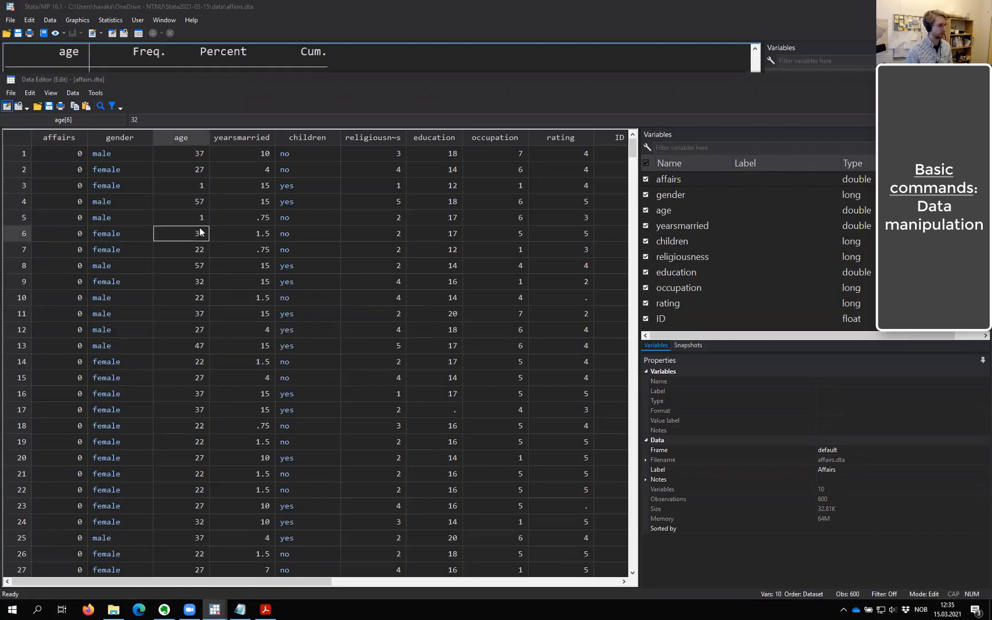
text( 1 1  1)
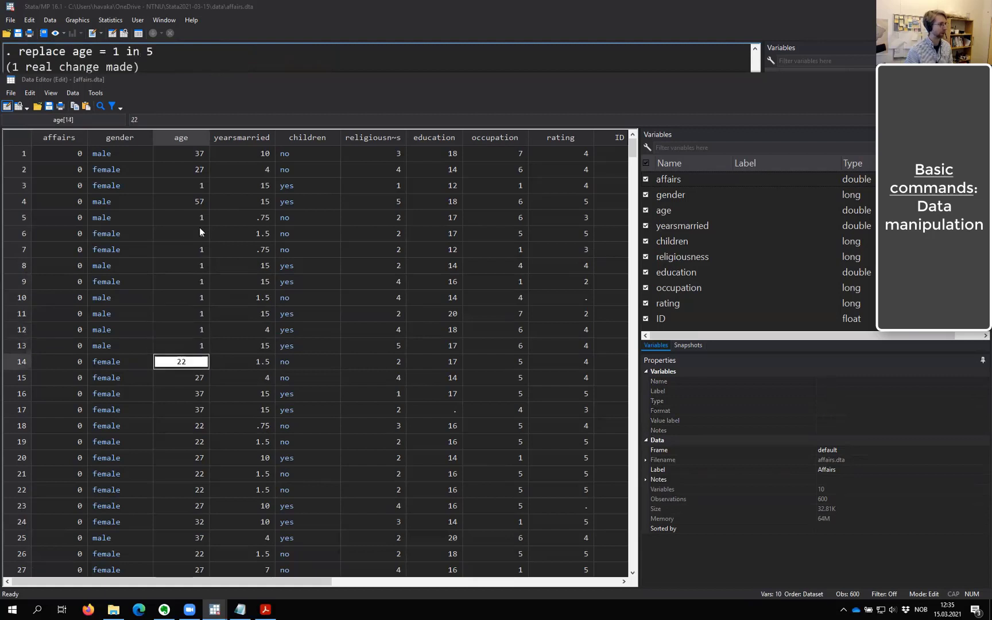
click(265, 233)
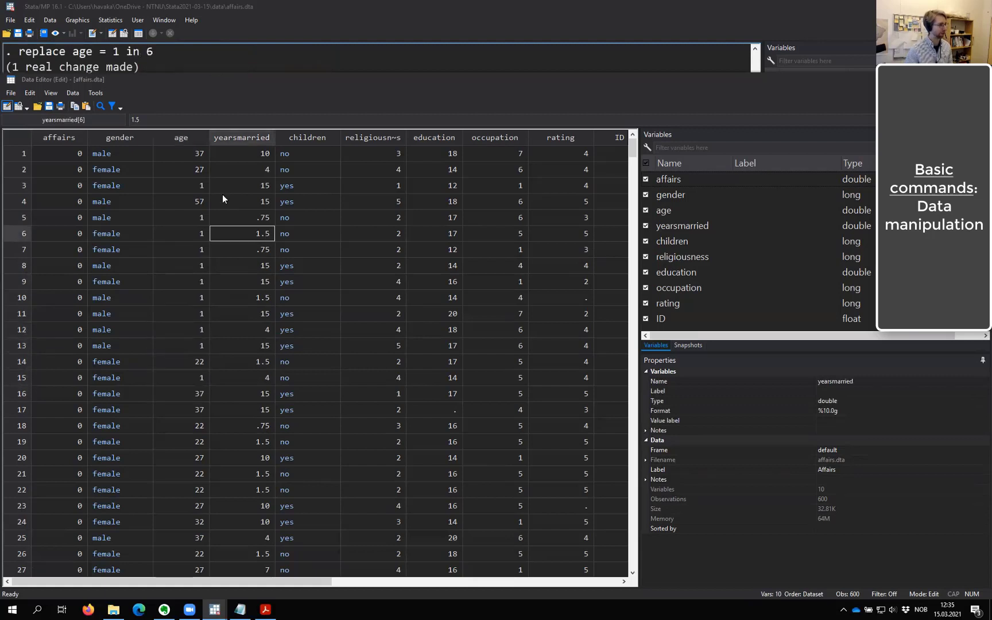
click(161, 280)
key(alt+F4)
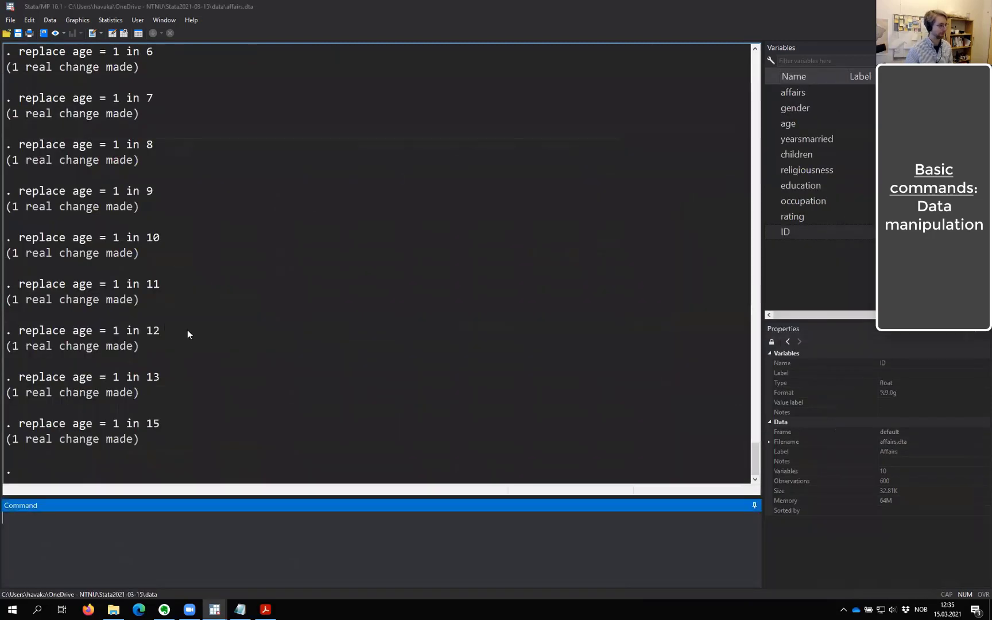
- Review the replace commands logged in the results for the manual age edits, and return to the command line
scroll(279, 379, up, 6)
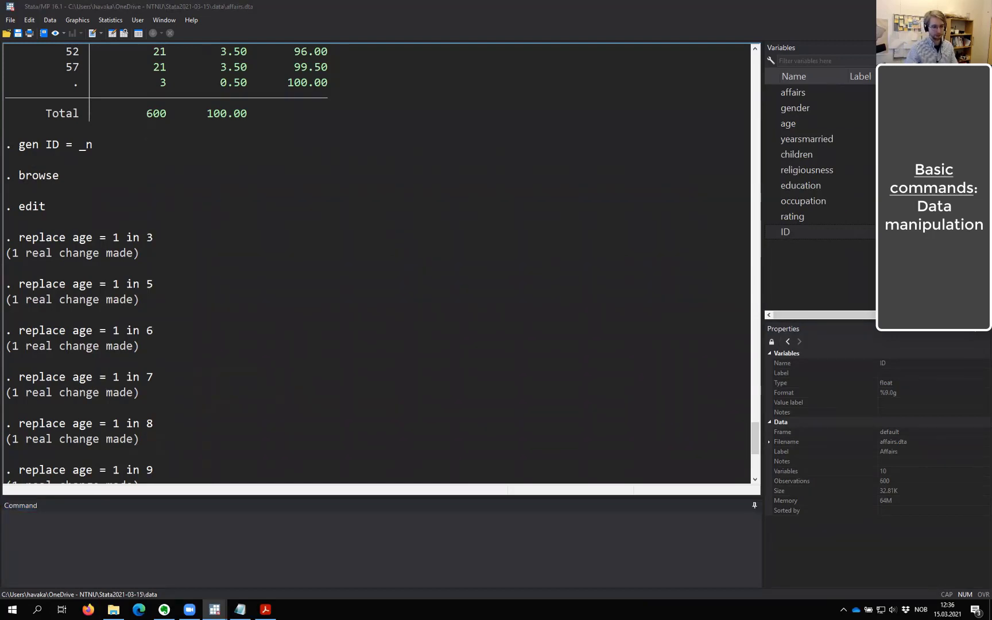
scroll(540, 406, down, 6)
click(437, 555)
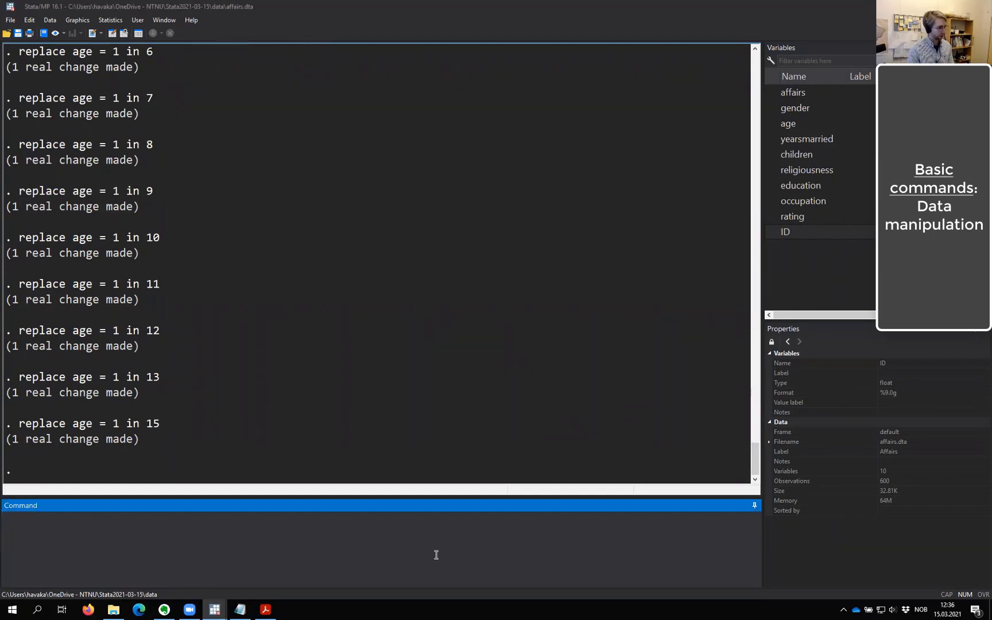
- Reload the original affairs dataset with use affairs, clear, discarding the edits in memory
text(clear)
key(Escape)
text(use affairs, clear)
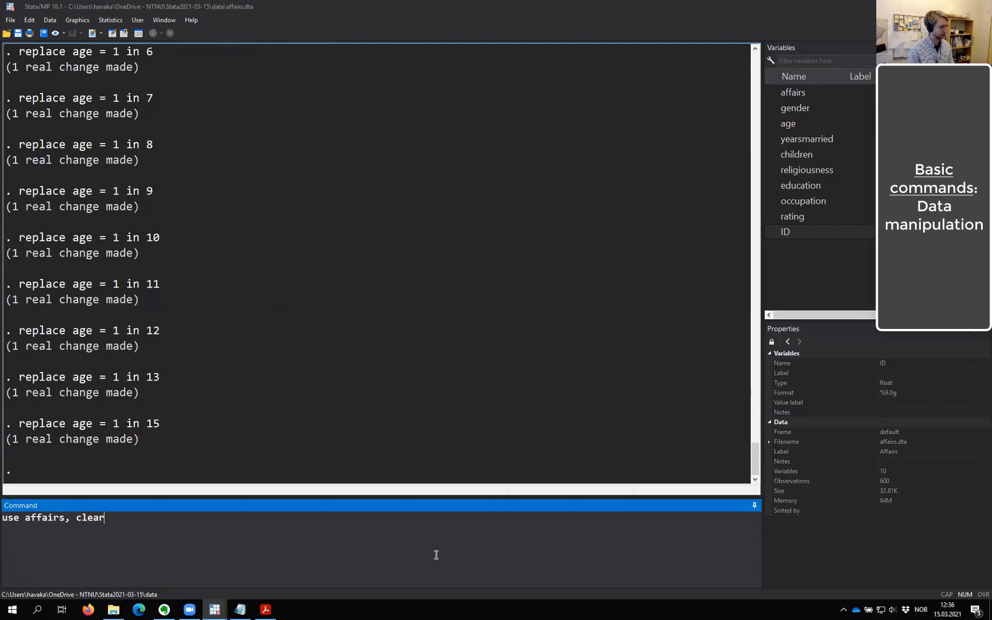
key(Return)
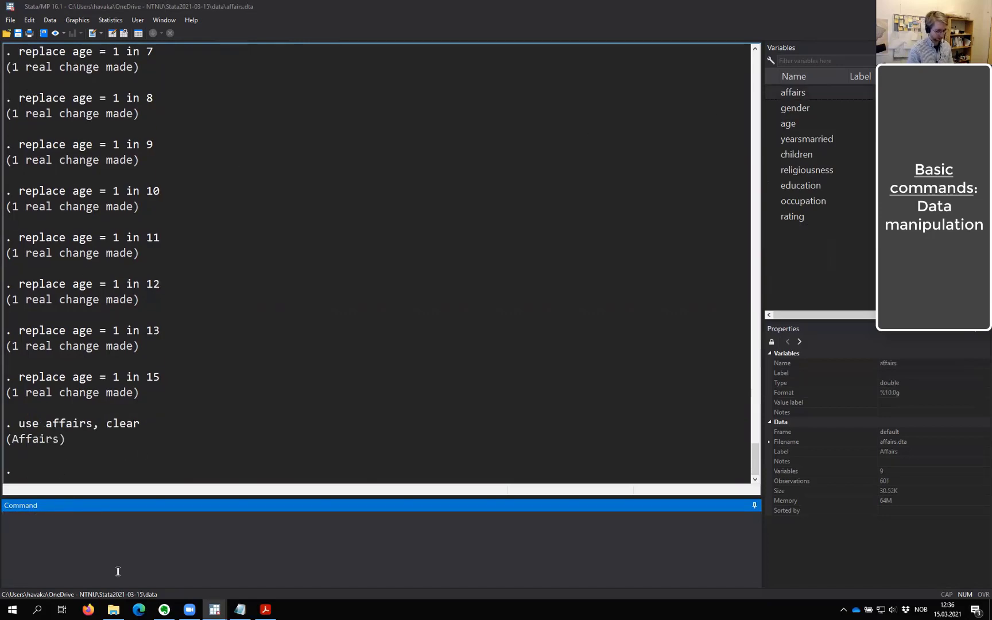
- Browse the reloaded dataset, check the age values in the first observations, and close the data view
text(browse)
key(Return)
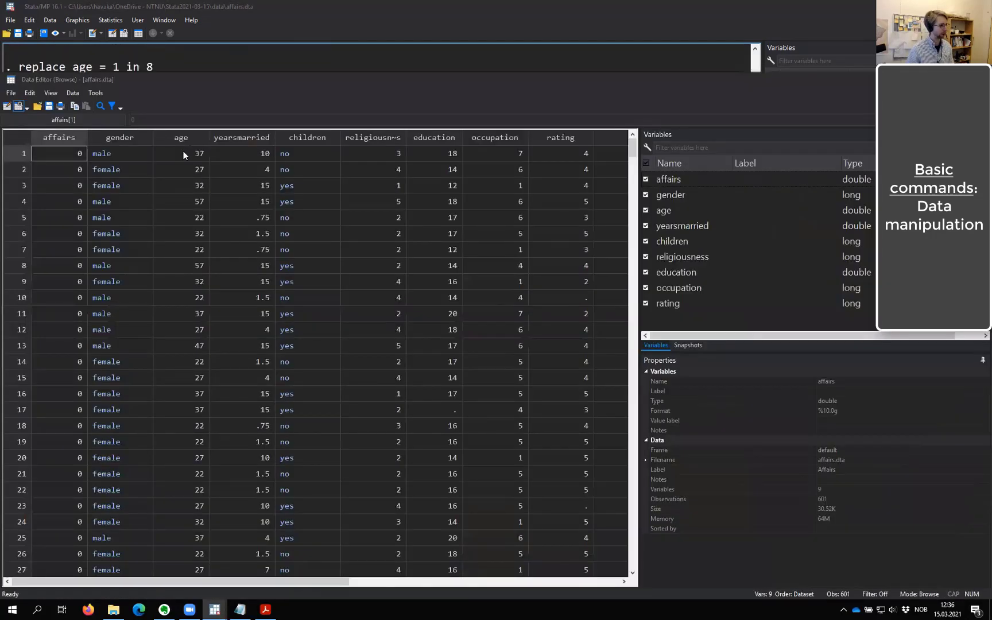
drag(183, 151, 188, 428)
click(179, 265)
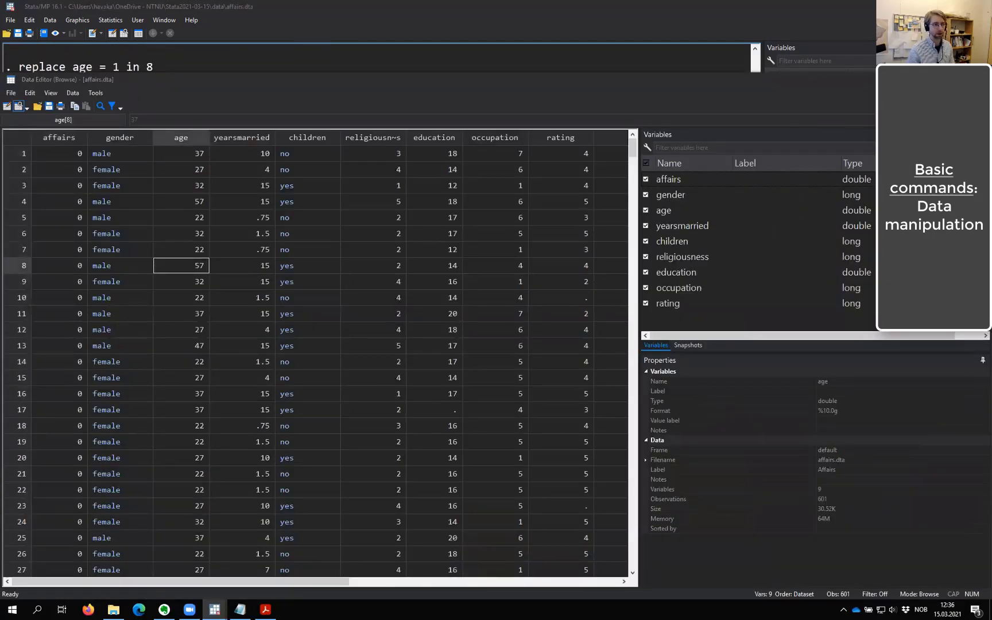
key(alt+F4)
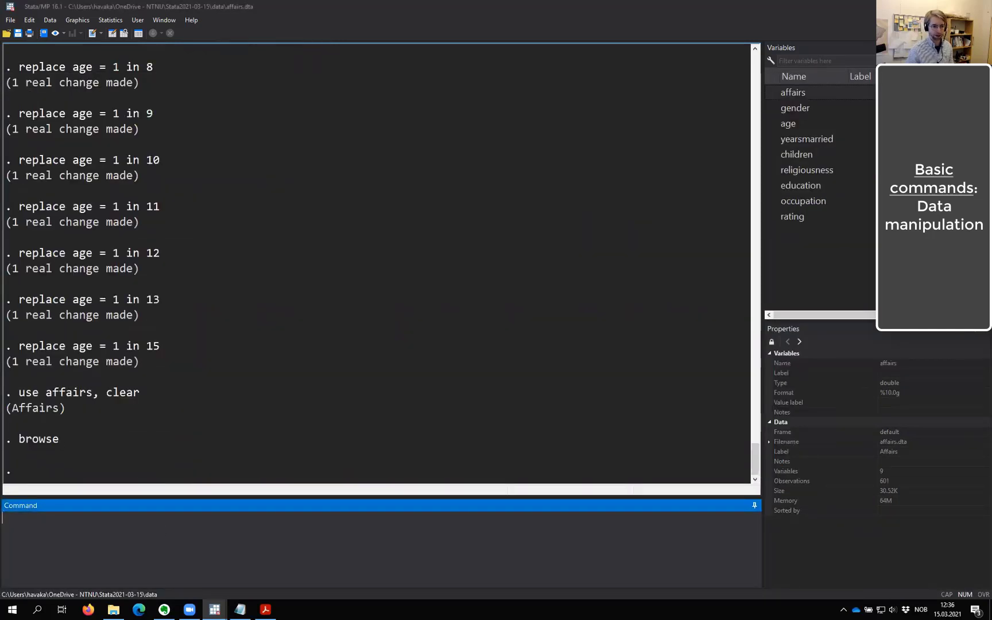
- Tabulate the affairs variable with tab affairs to show its frequency distribution
click(805, 94)
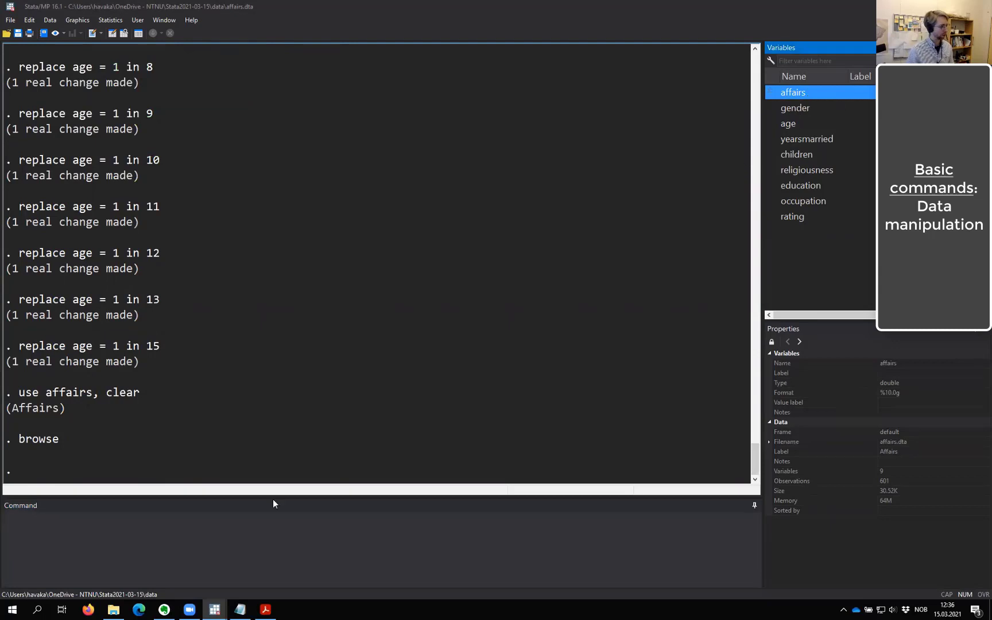
click(272, 539)
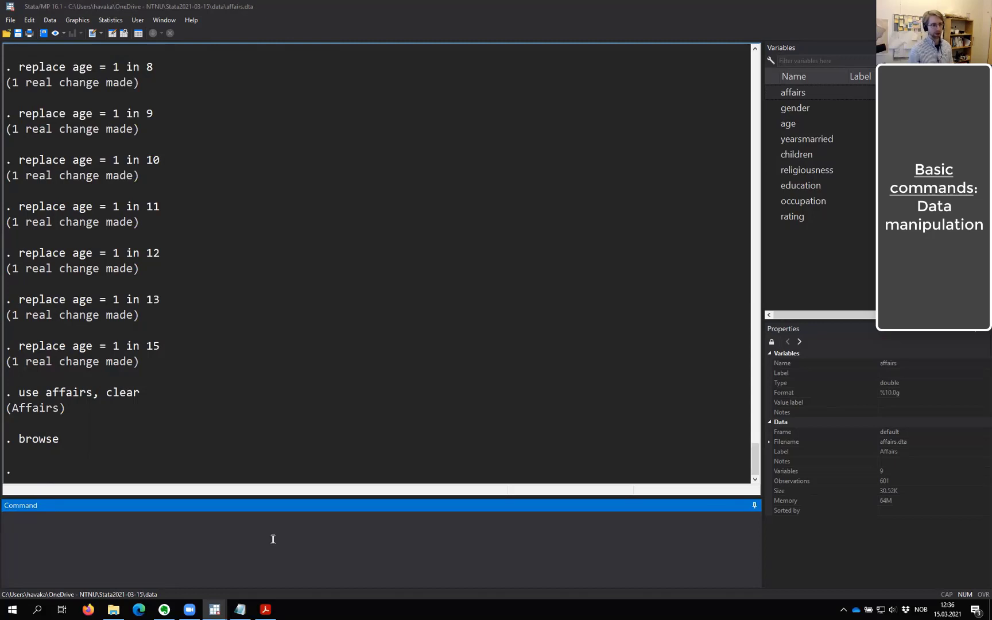
click(810, 92)
click(374, 565)
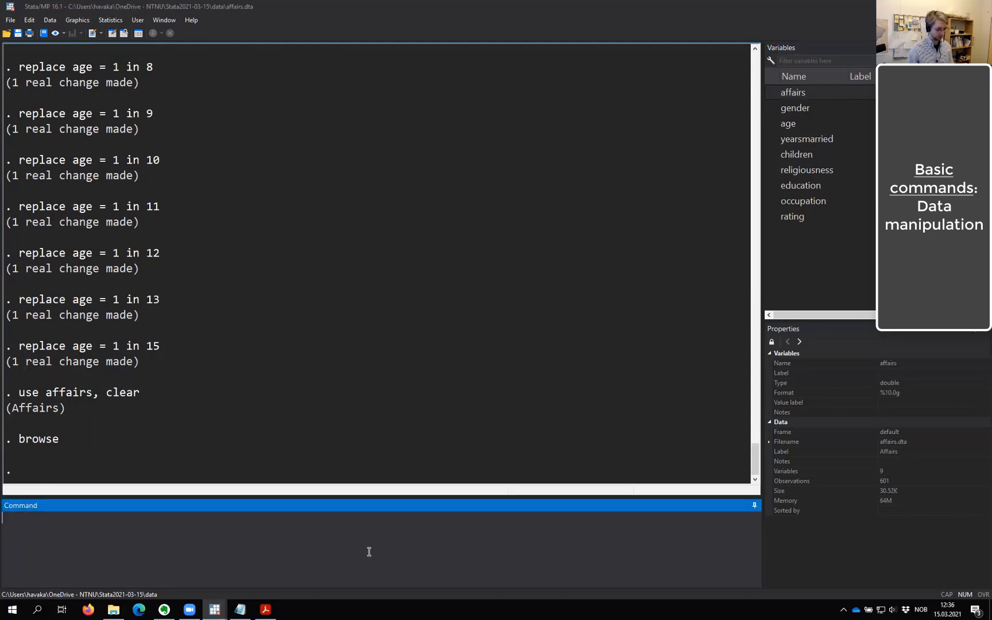
text(tab affairs)
key(Return)
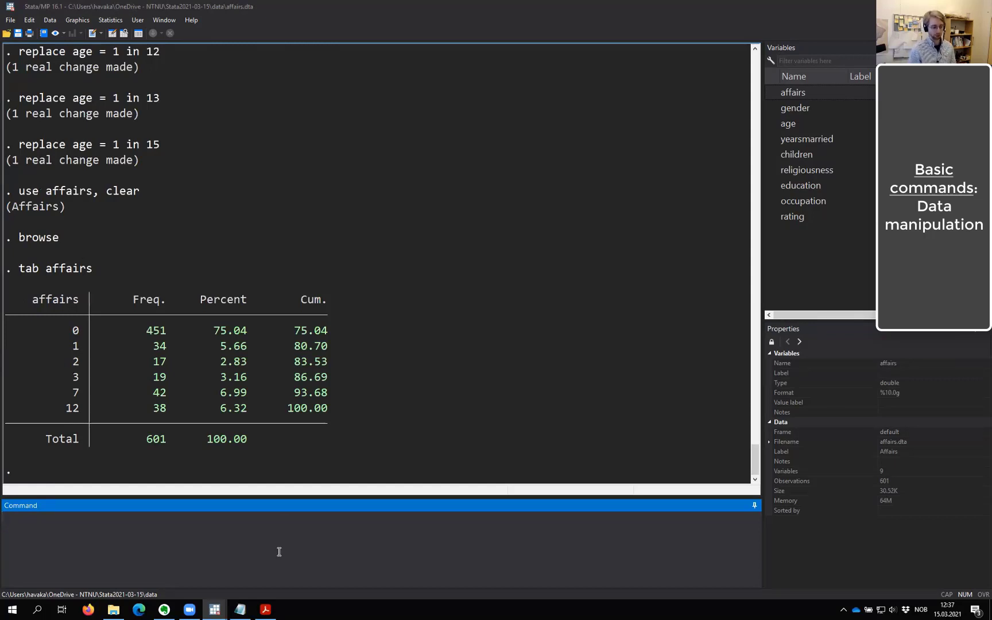
- Generate a new variable hadAffair filled with missing values, using gen hadAffair =
text(gen )
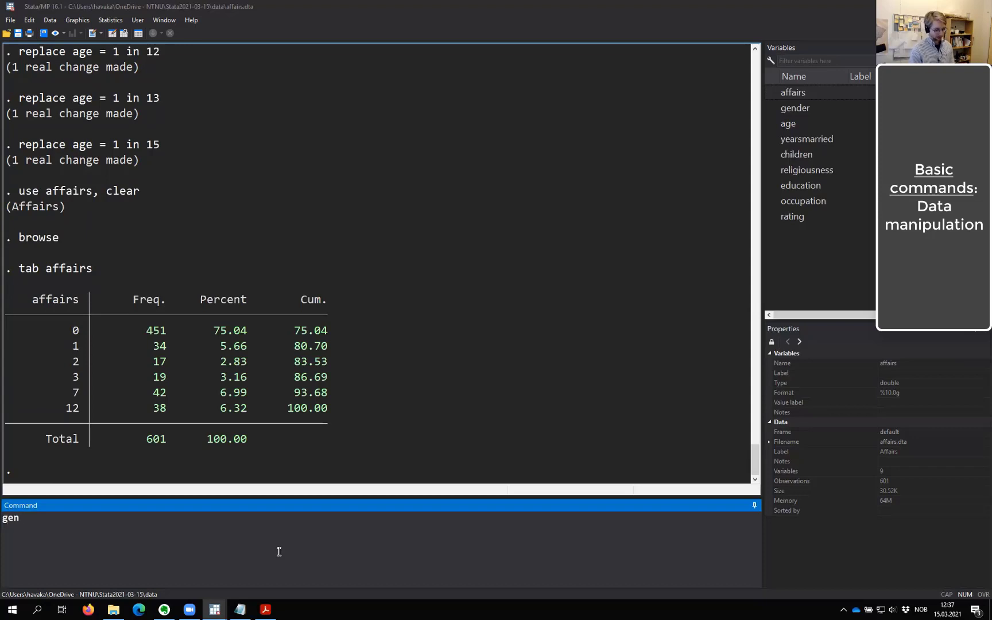
text(hadAffair)
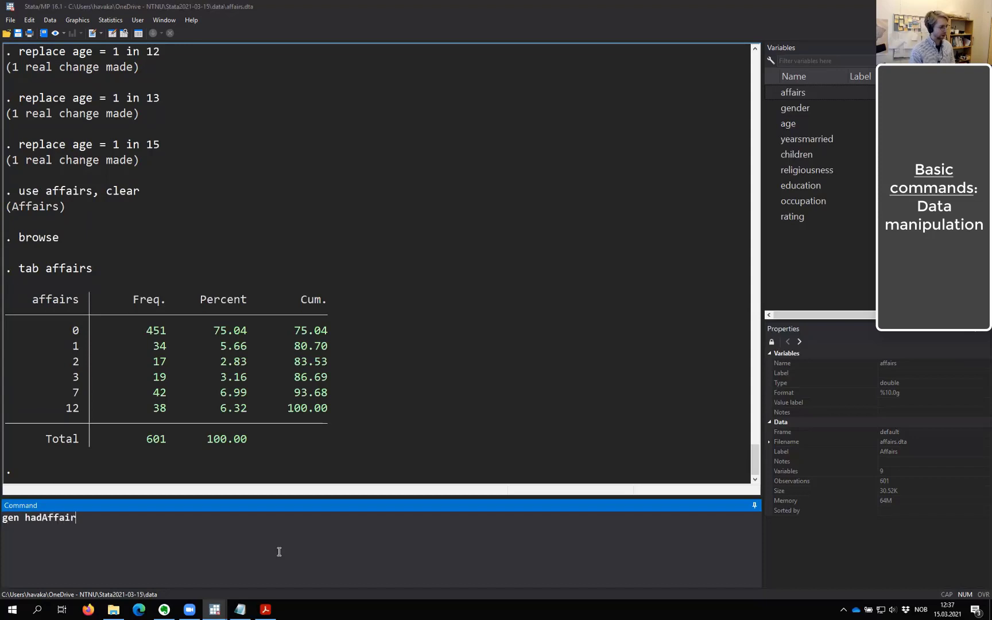
text( = .)
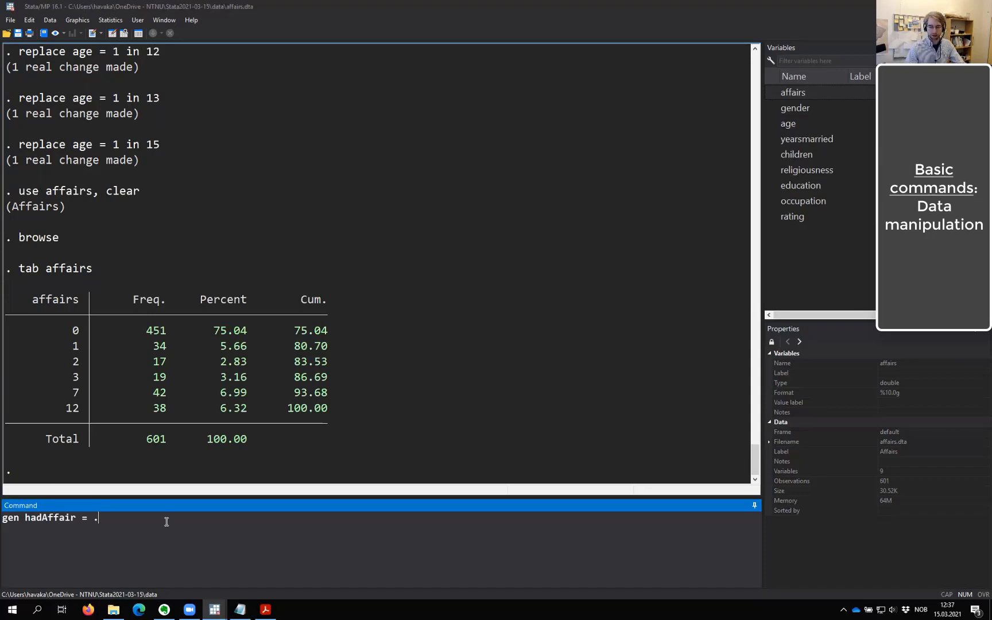
key(Return)
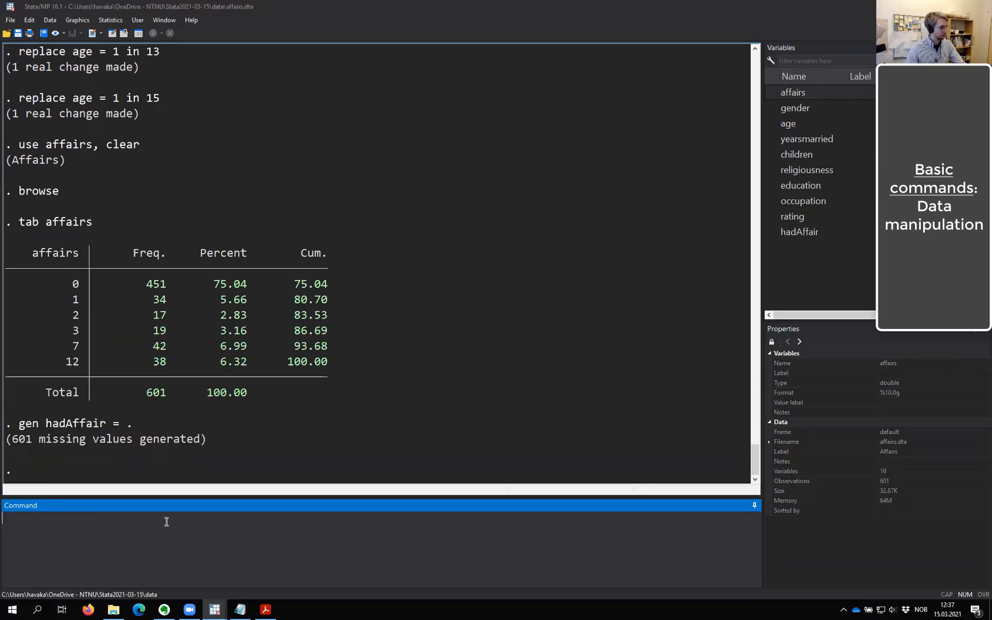
drag(7, 439, 31, 440)
click(53, 443)
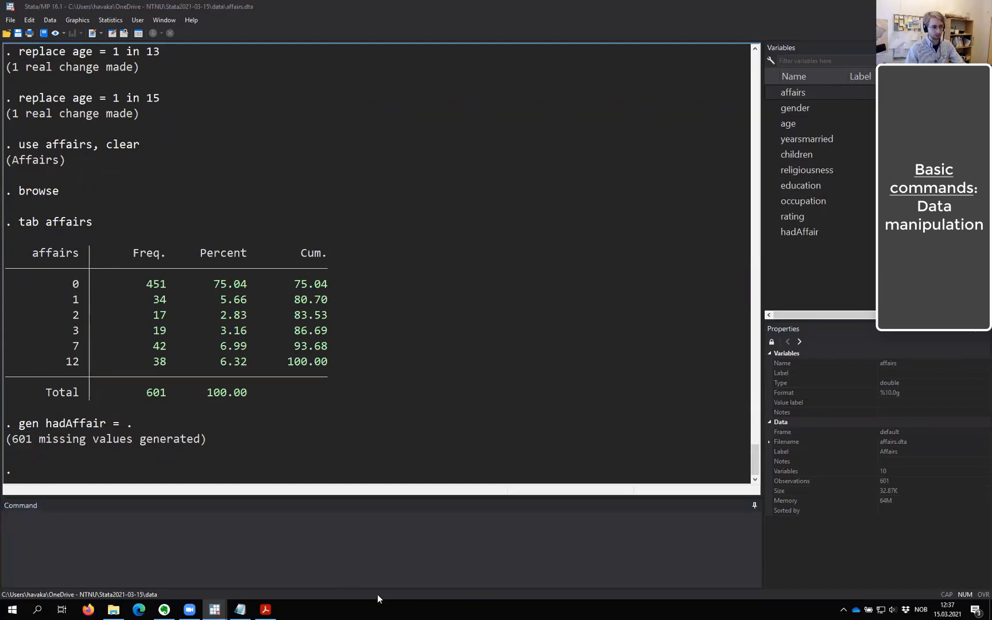
- Write the command replace hadAffair = 0 if affairs == 0 on the command line without running it
click(327, 556)
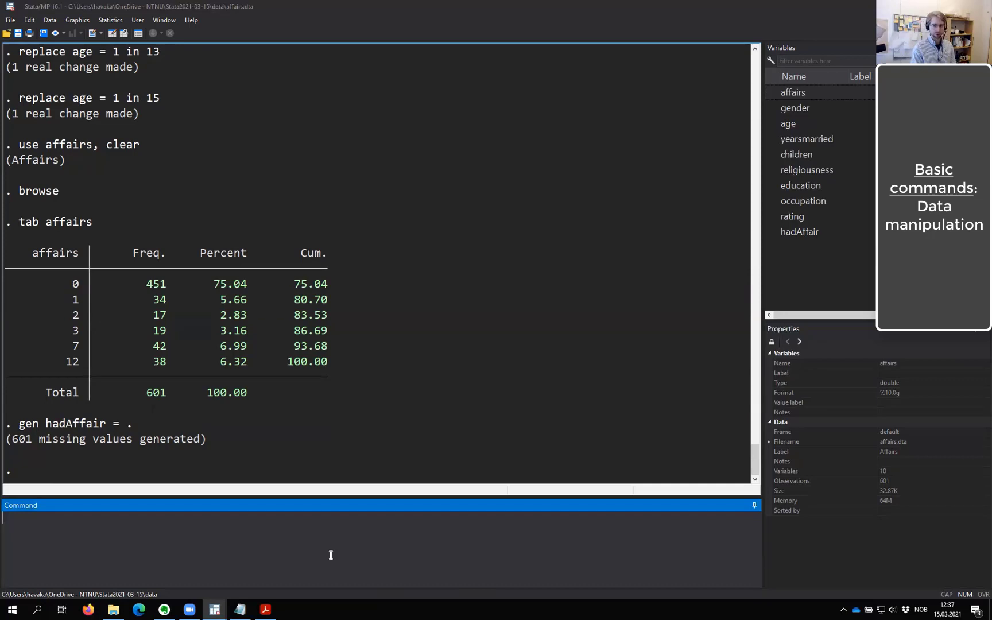
text(repla)
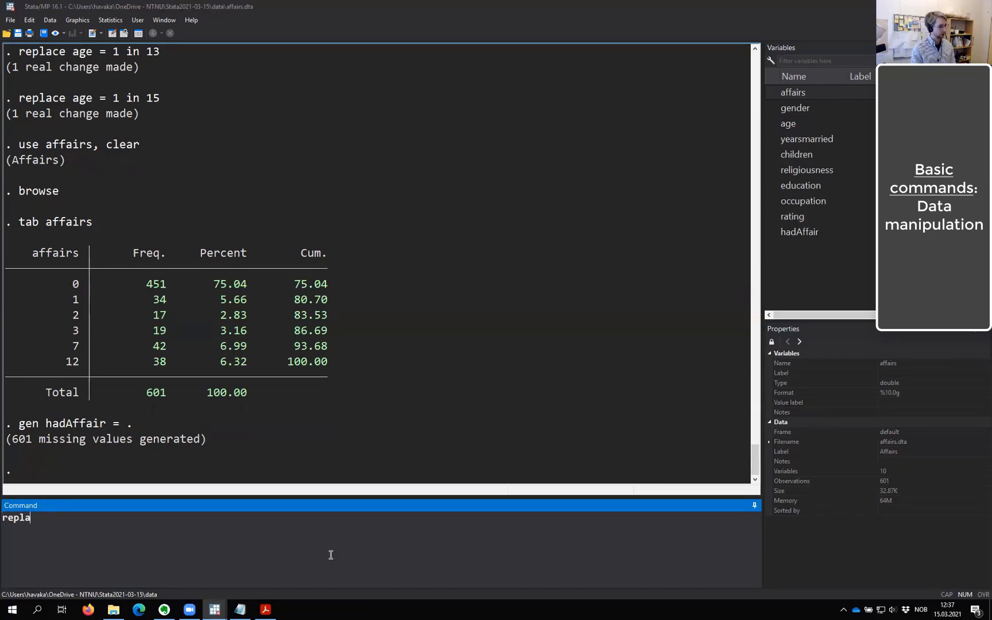
text(ce hadAffair)
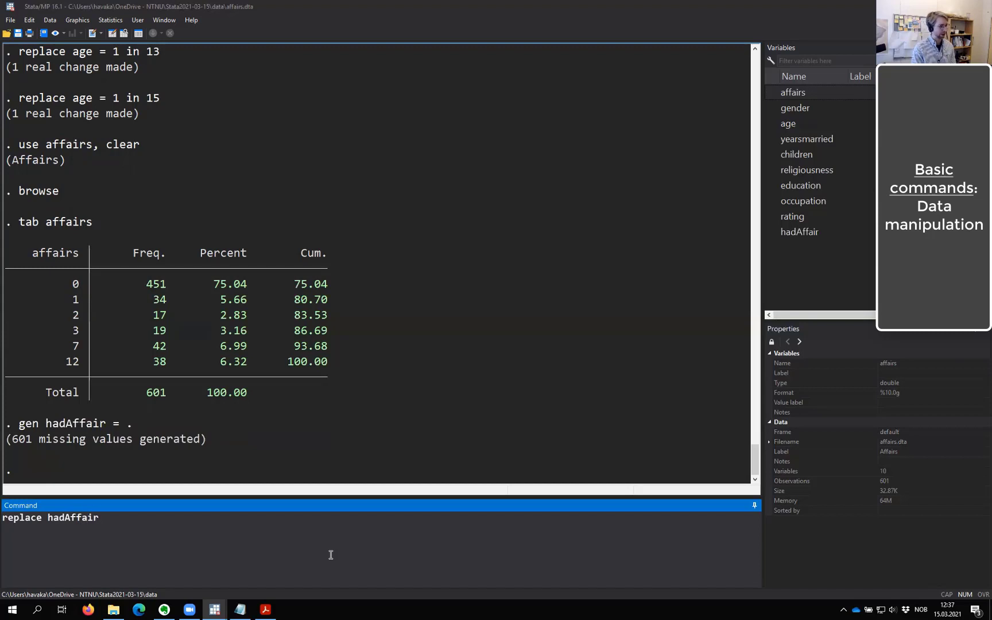
text( = 0)
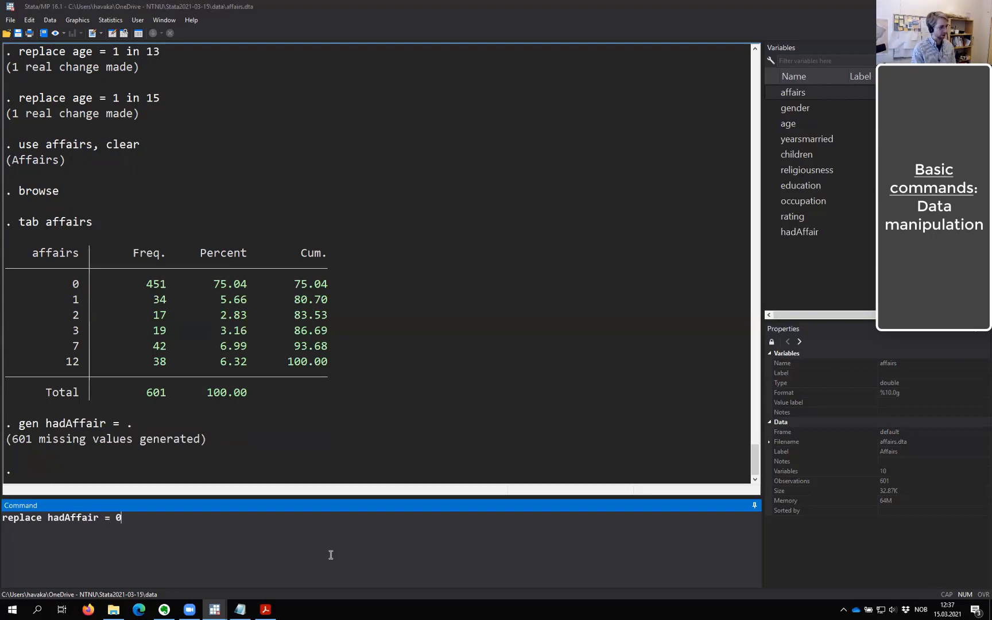
text( if)
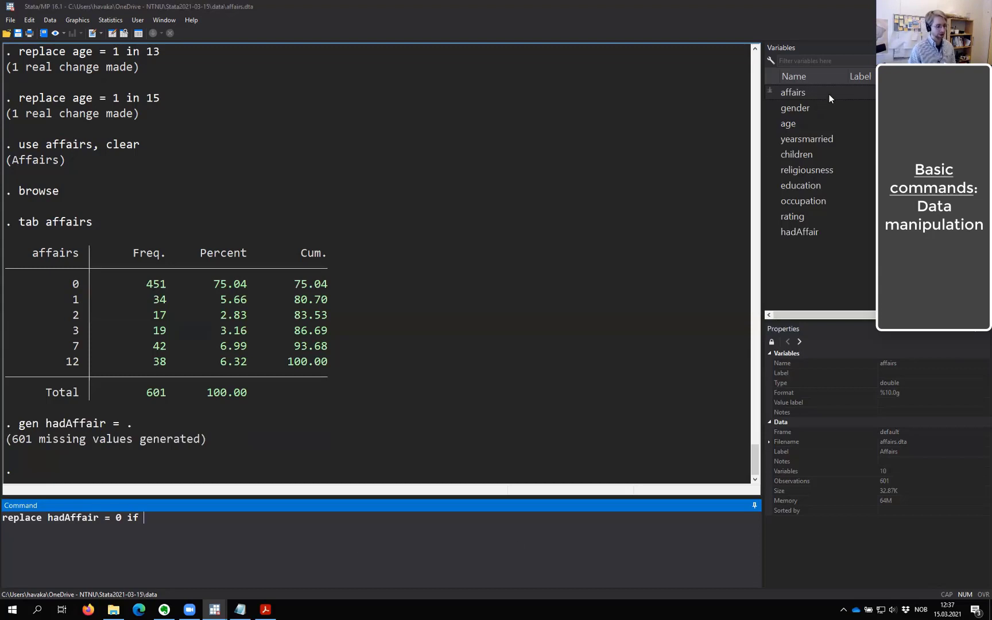
text( affairs)
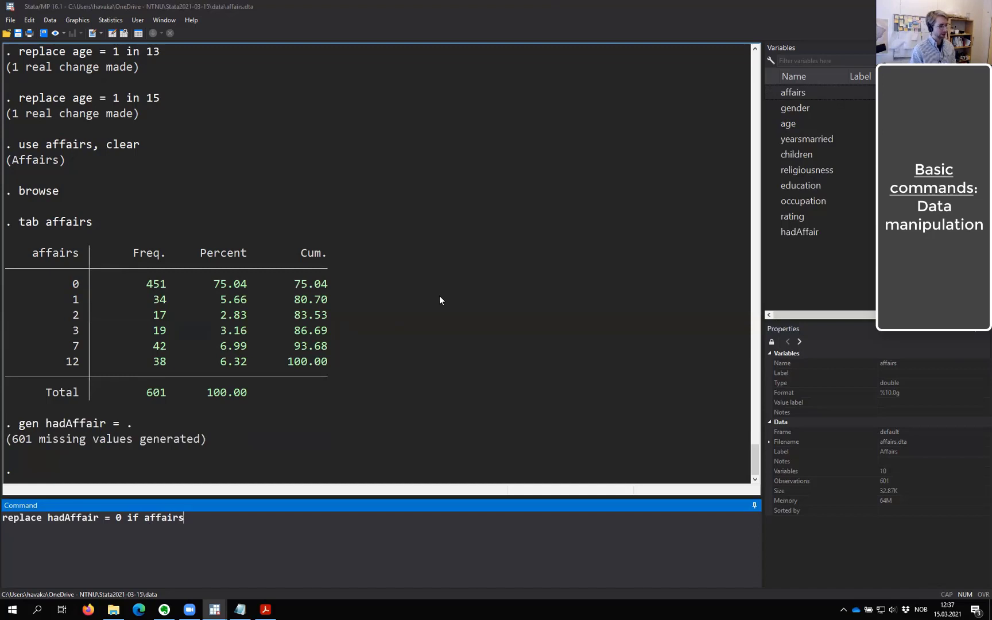
text( == 0)
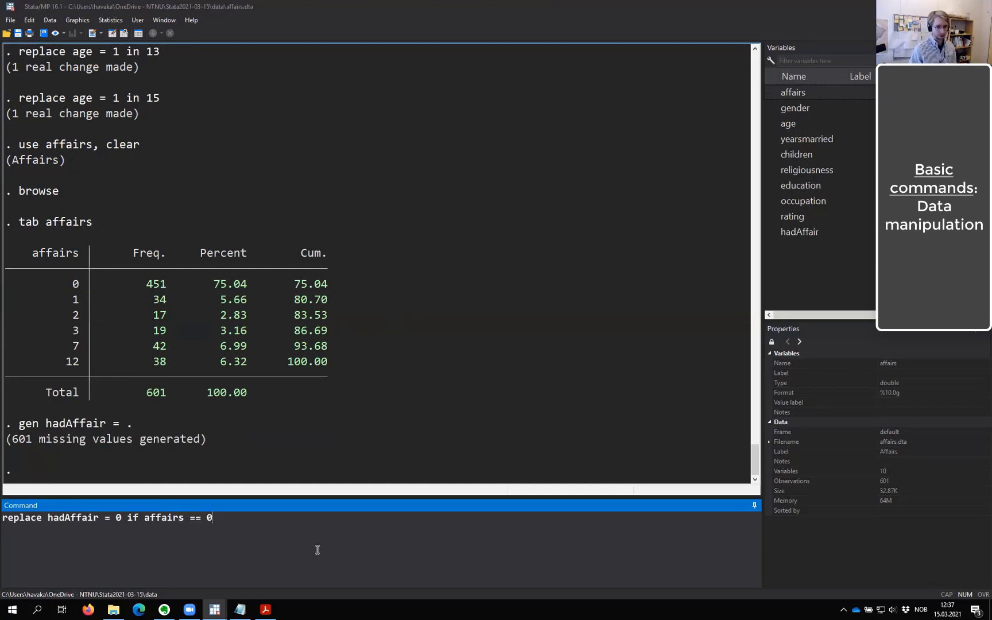
- Compare the assignment sign = with the equality test == in the pending replace command, and run the command
drag(201, 520, 189, 519)
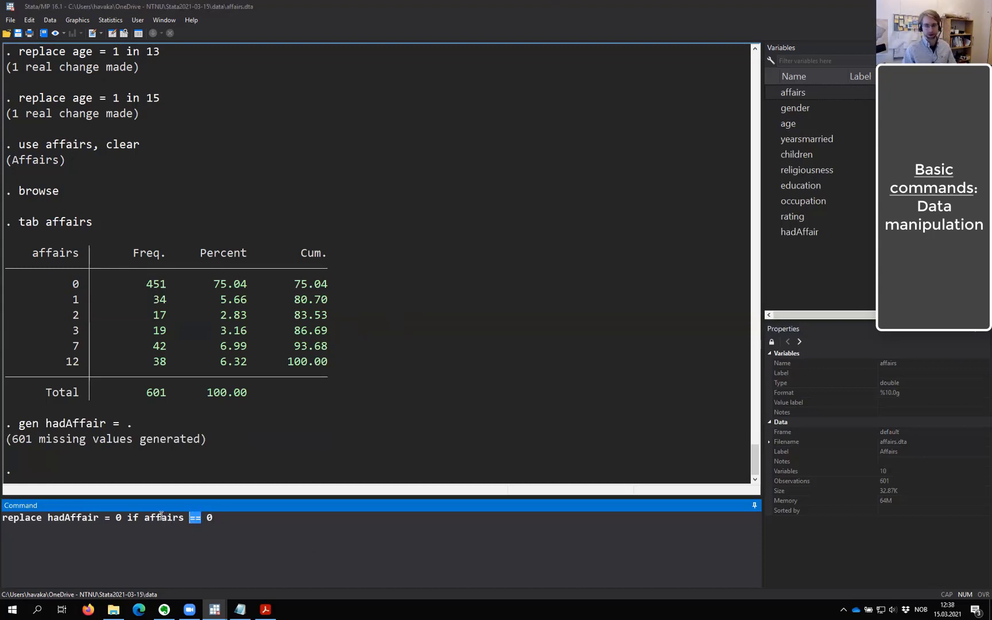
click(198, 520)
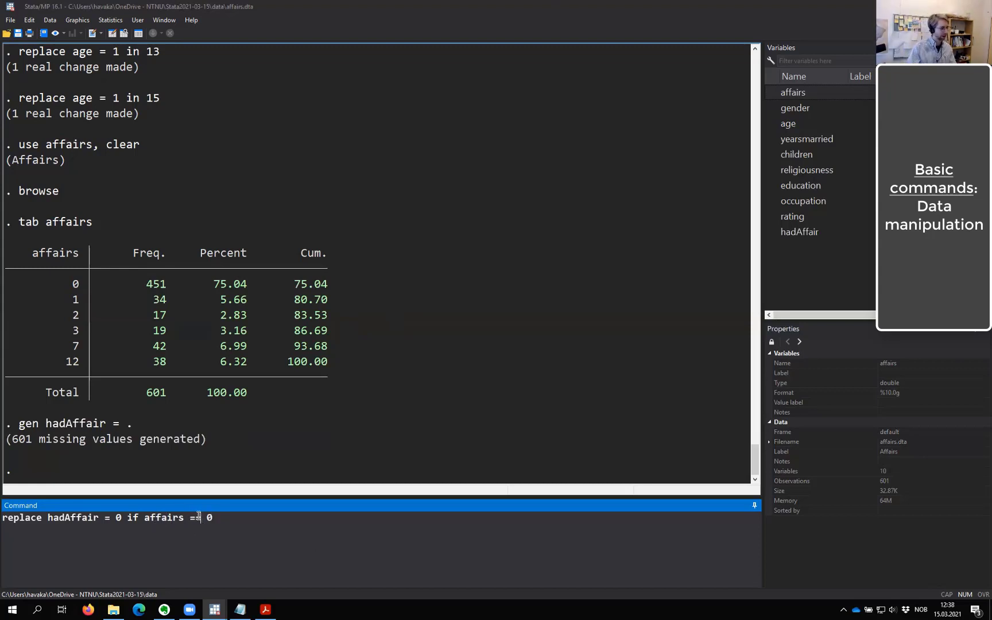
drag(111, 518, 104, 518)
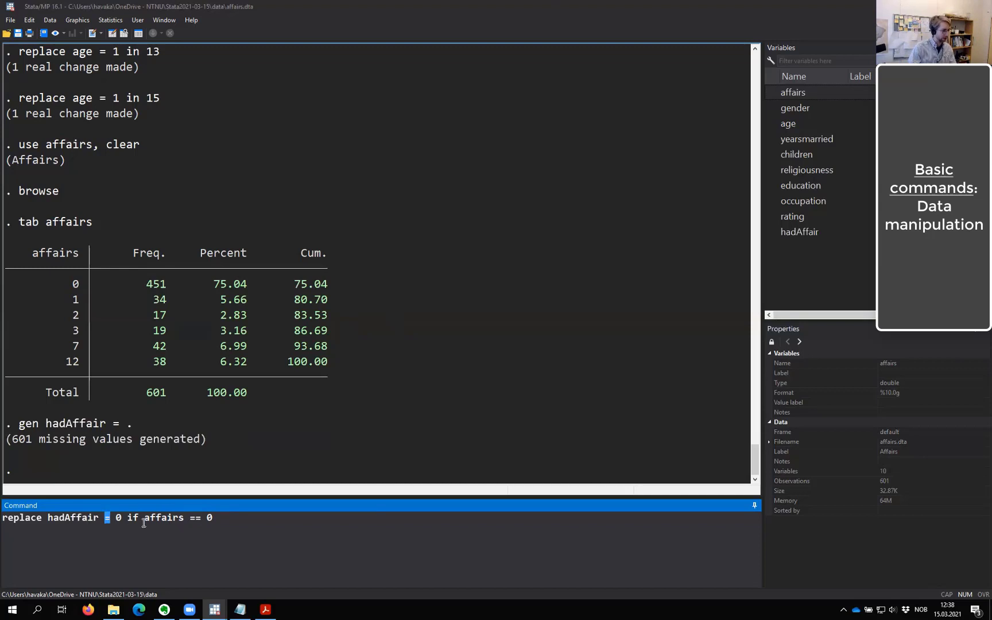
drag(190, 518, 200, 519)
drag(112, 519, 106, 520)
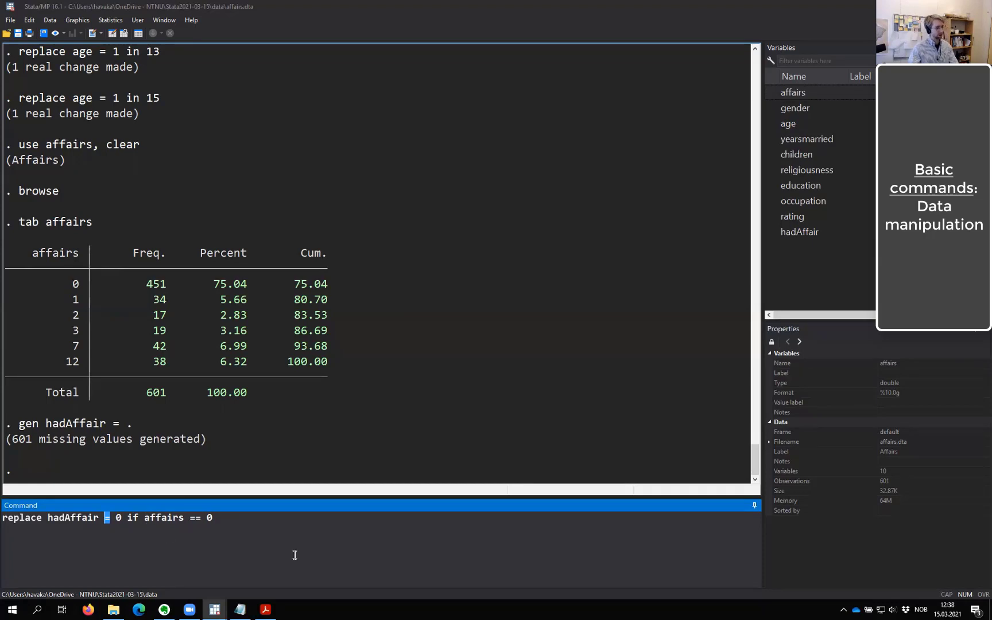
click(257, 531)
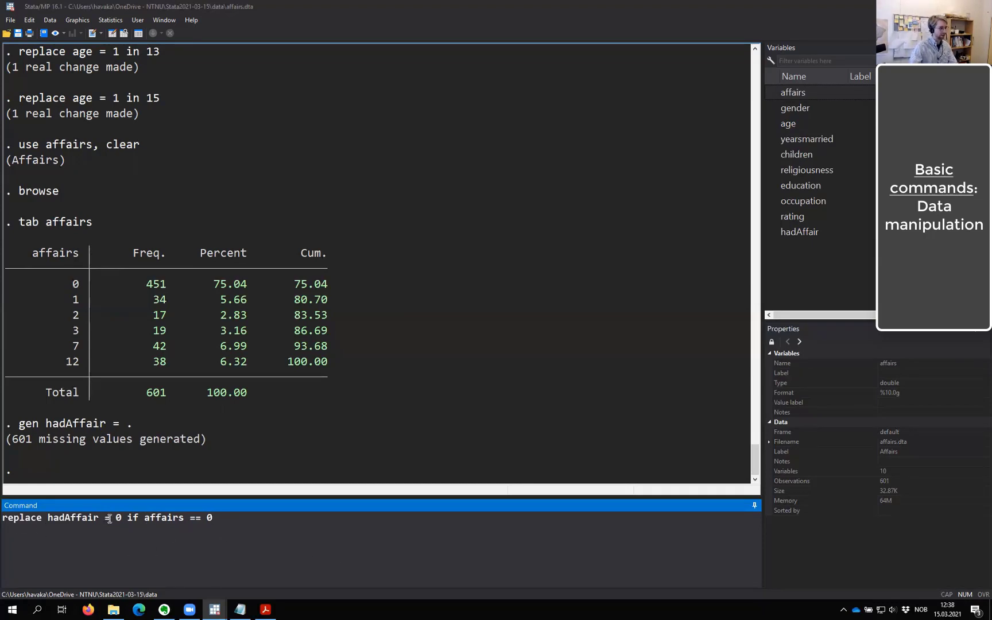
double_click(192, 518)
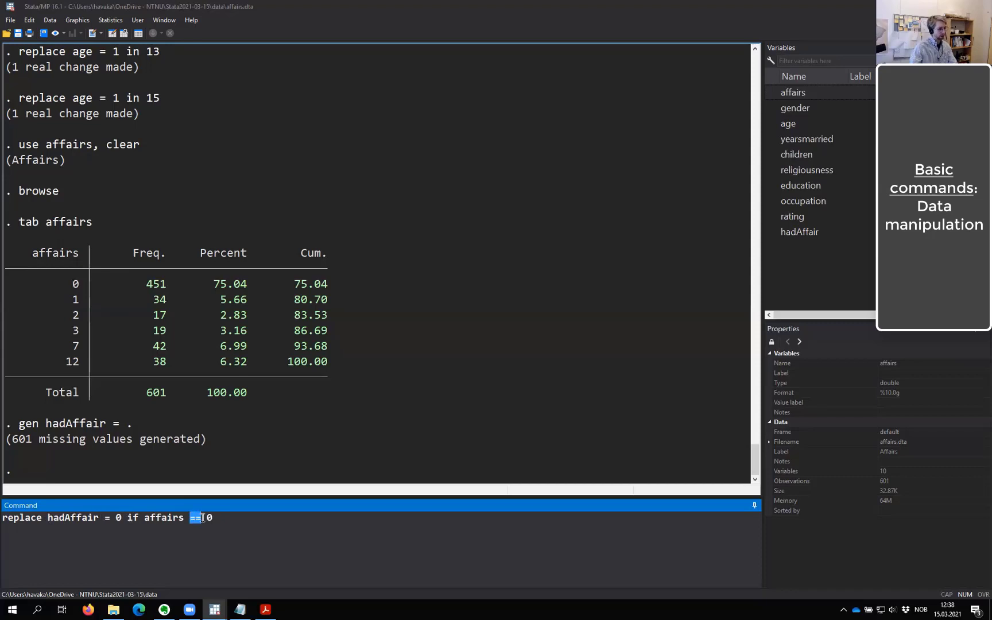
click(213, 519)
double_click(107, 519)
click(233, 521)
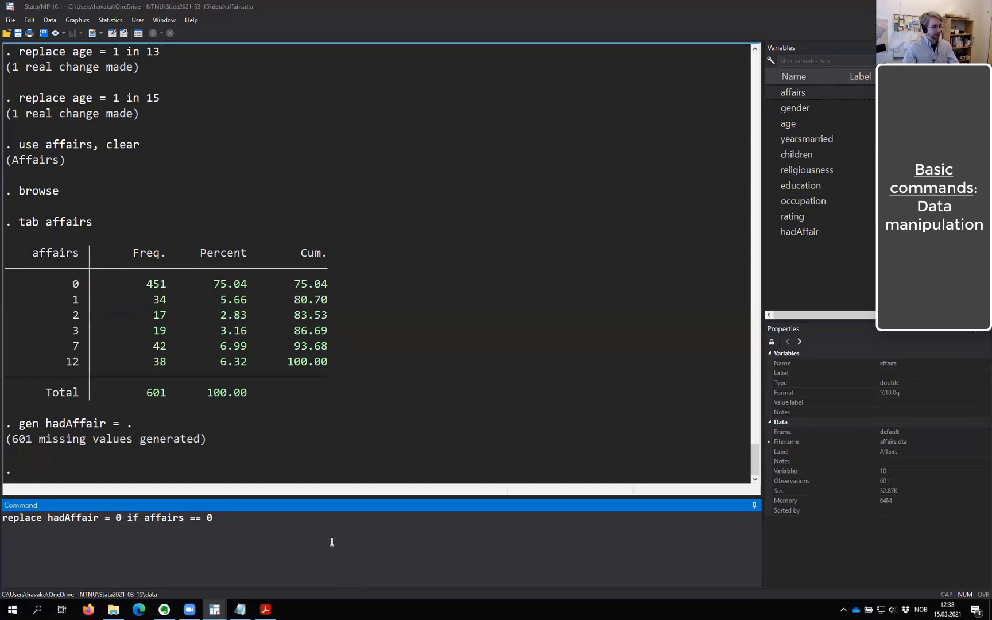
key(Return)
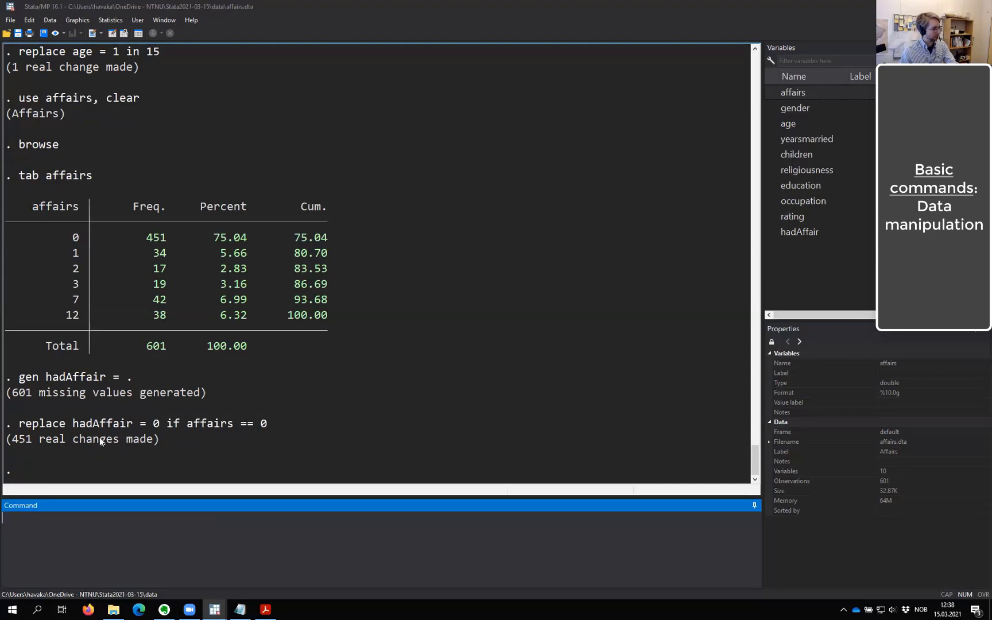
- Check the frequency of the value 0 in the affairs table against the changes reported for the replace command
drag(143, 238, 163, 238)
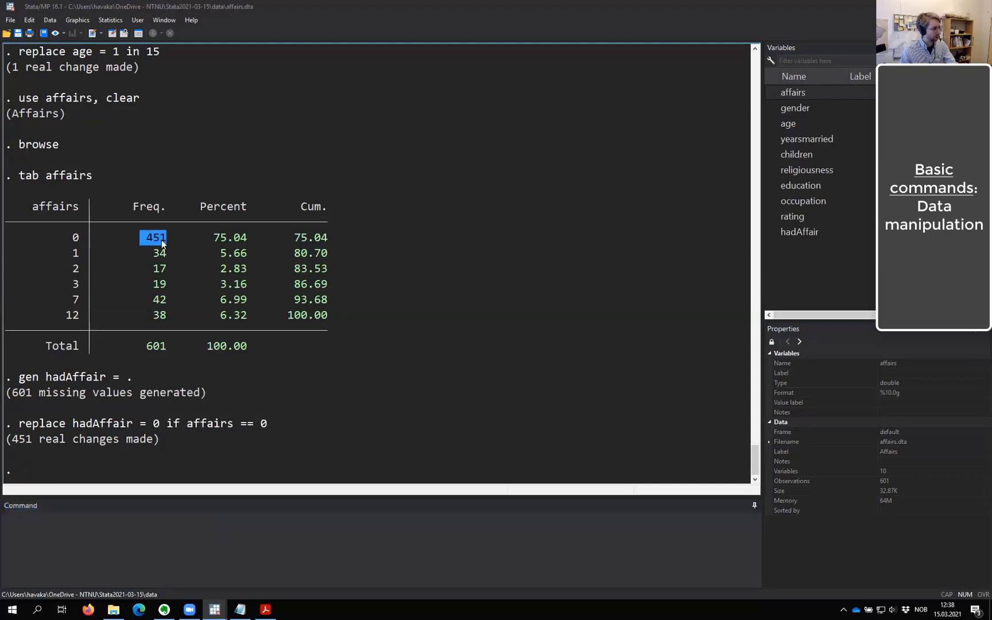
click(88, 239)
drag(66, 238, 80, 238)
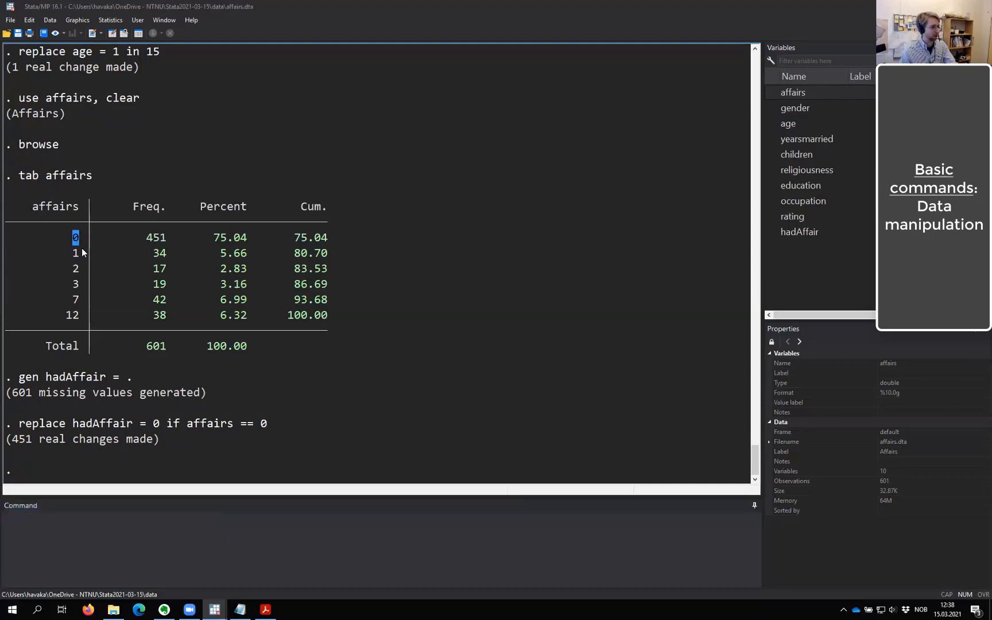
- Write the command replace hadAffair = 1 if affairs > 0 on the command line without running it
click(84, 517)
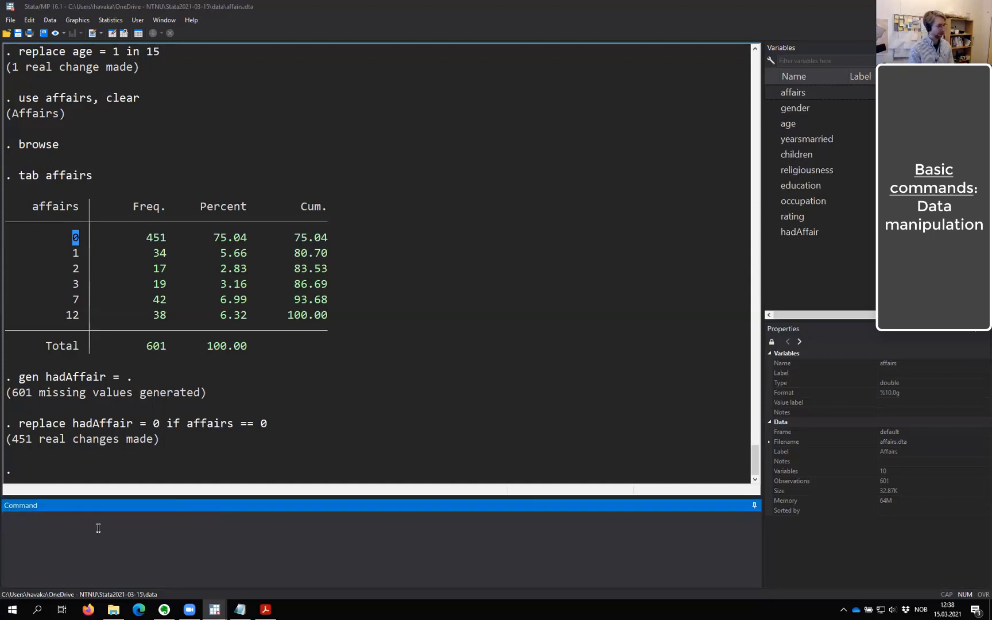
text(replace ha)
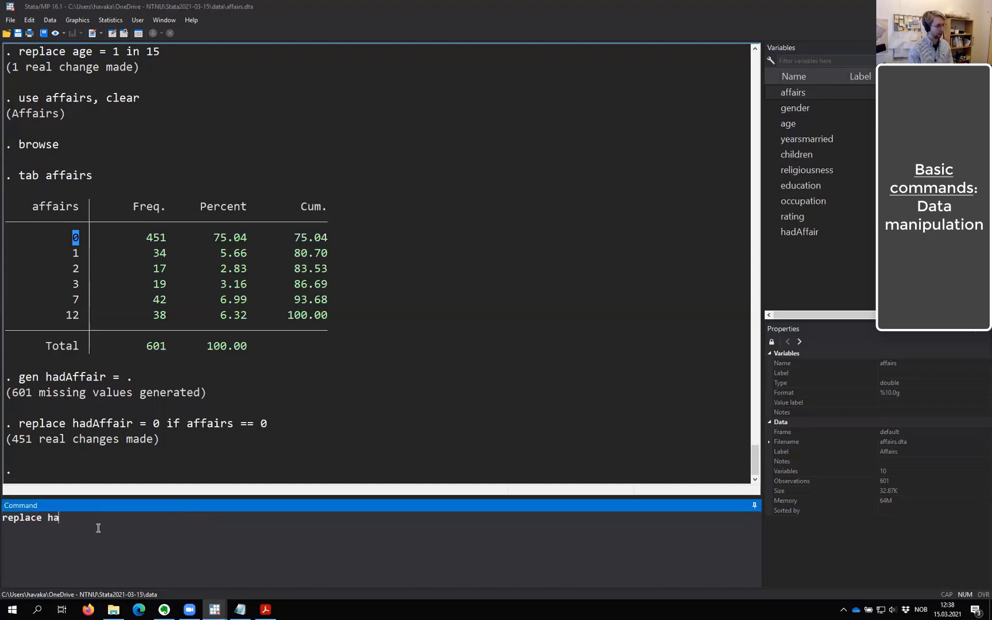
text(dAffair = 1)
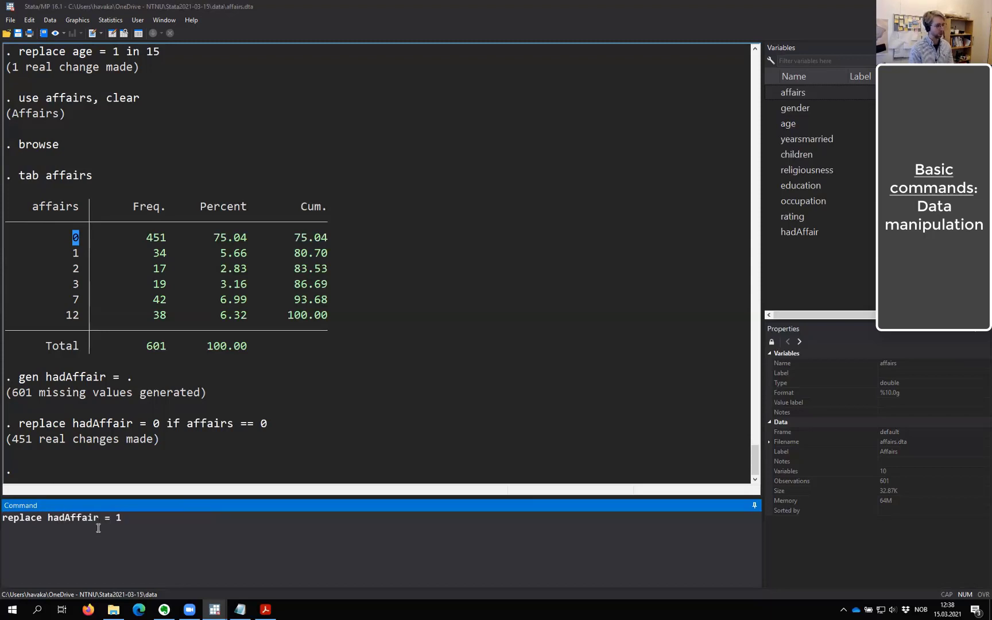
text( if affairs)
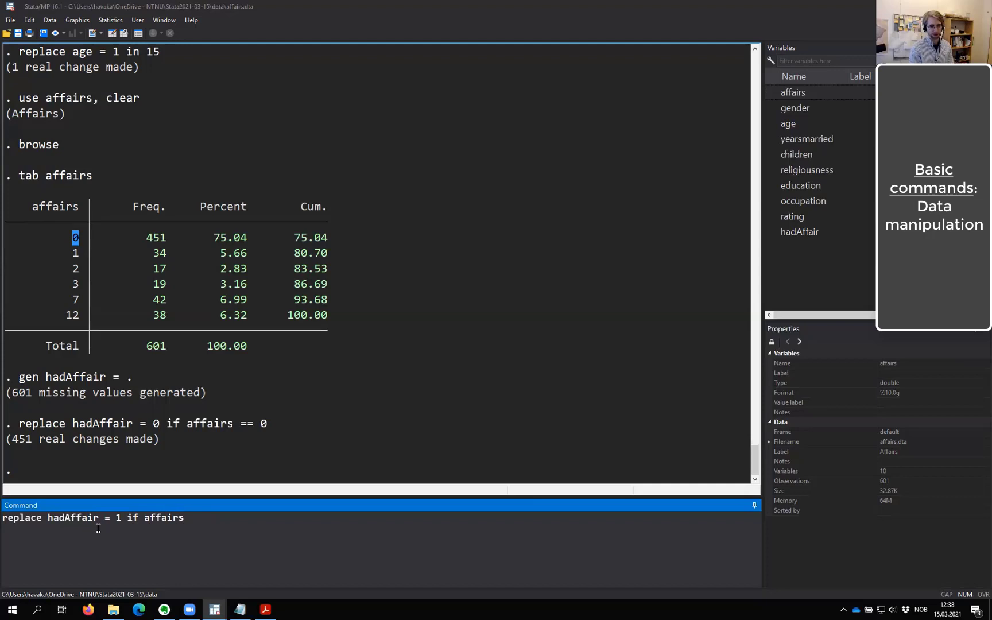
text( >)
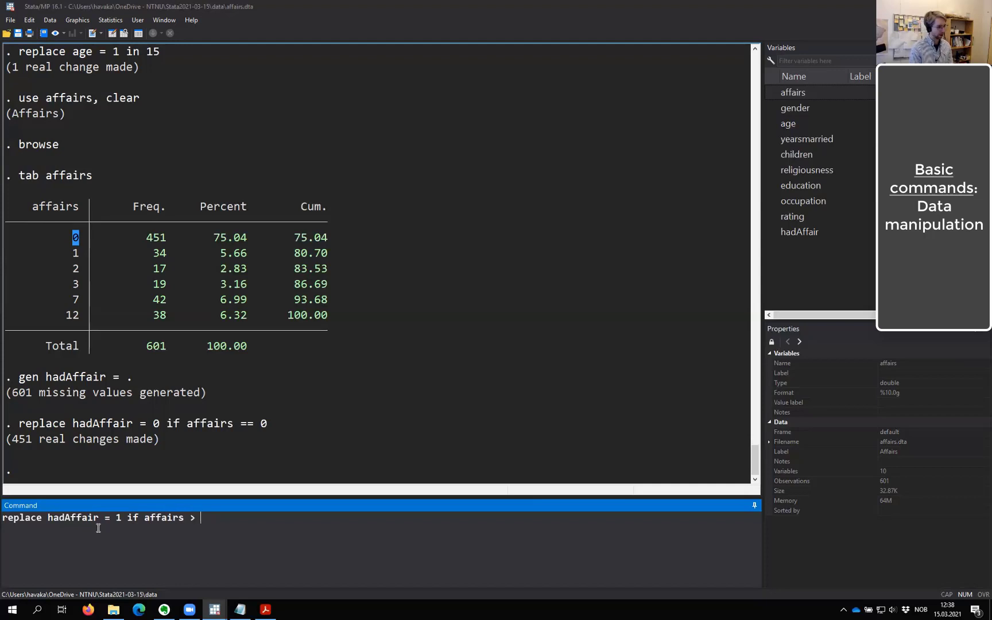
text( 0)
- Enclose the condition affairs > 0 in parentheses in the pending replace command, and run the command
click(142, 519)
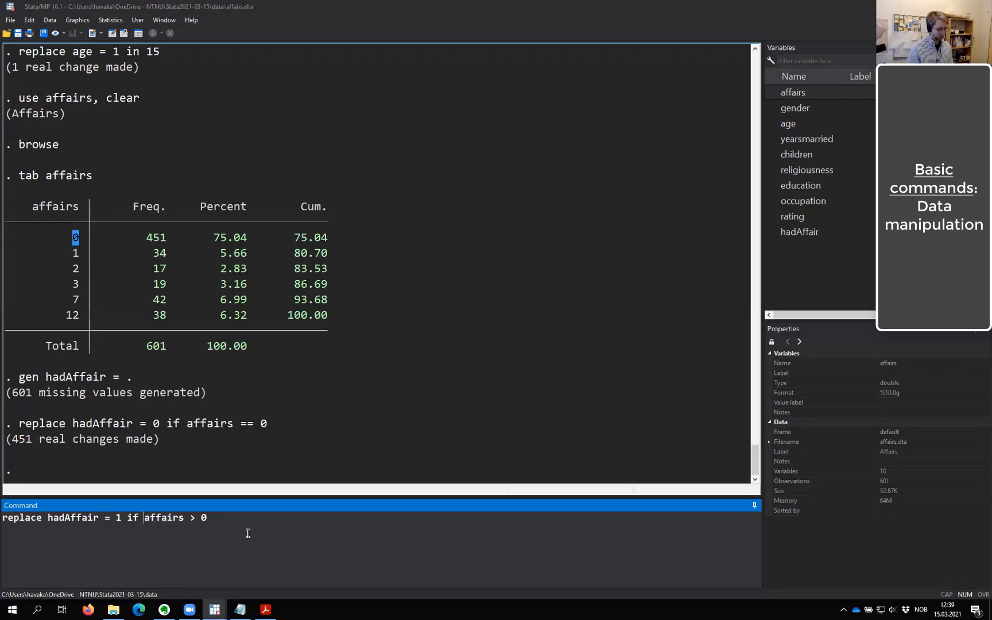
text(()
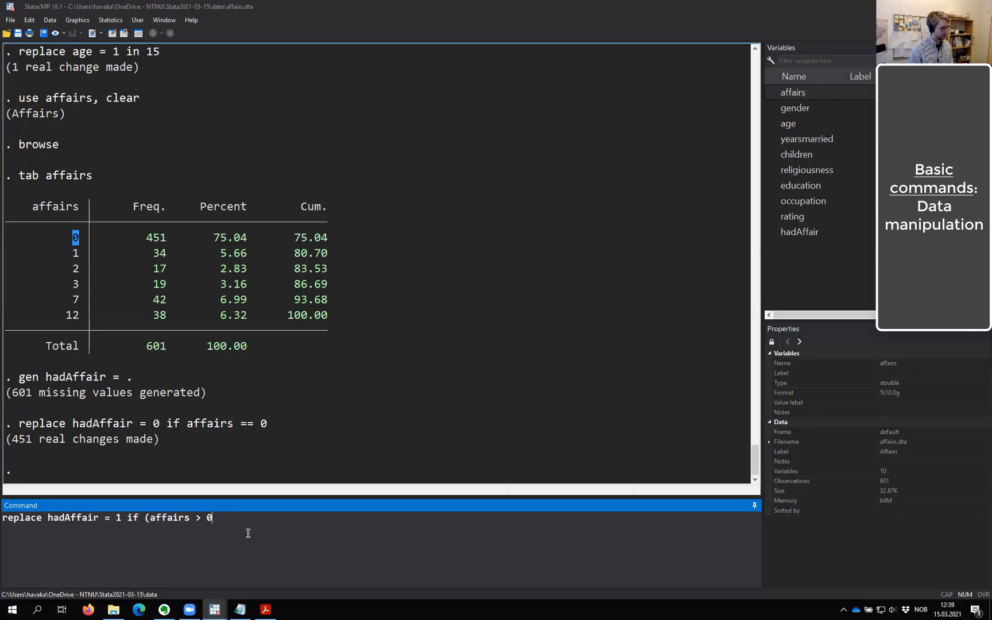
text())
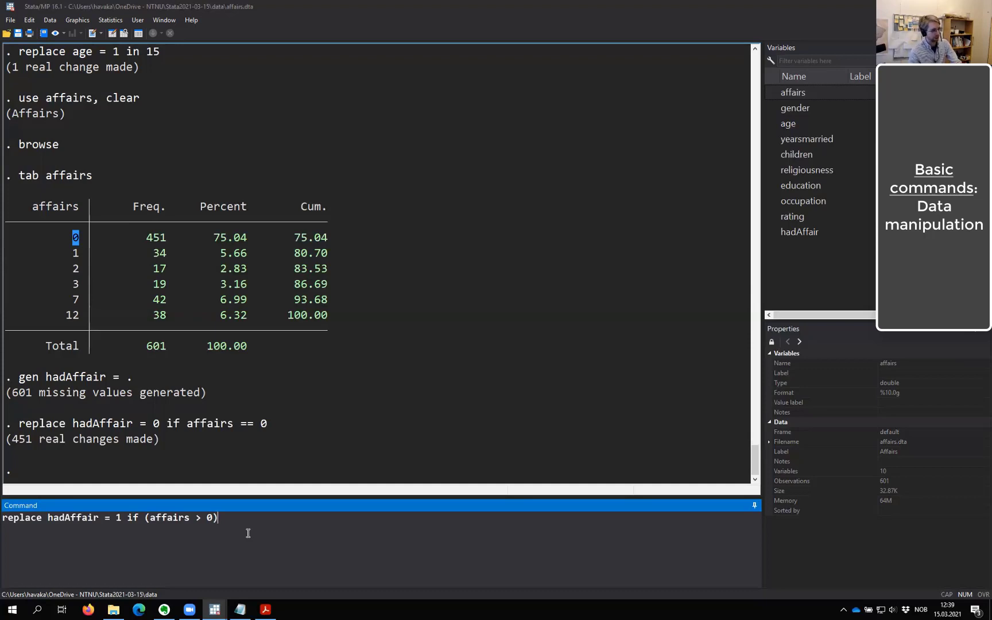
key(Return)
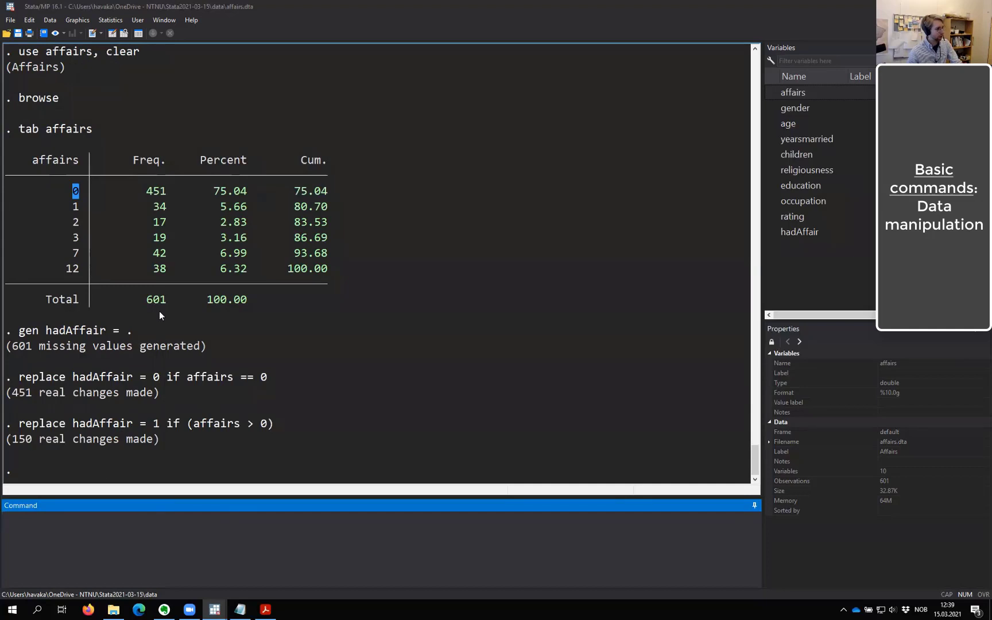
- Review the condition affairs > 0 in the executed replace command, and tabulate hadAffair with tab hadAffair
double_click(263, 424)
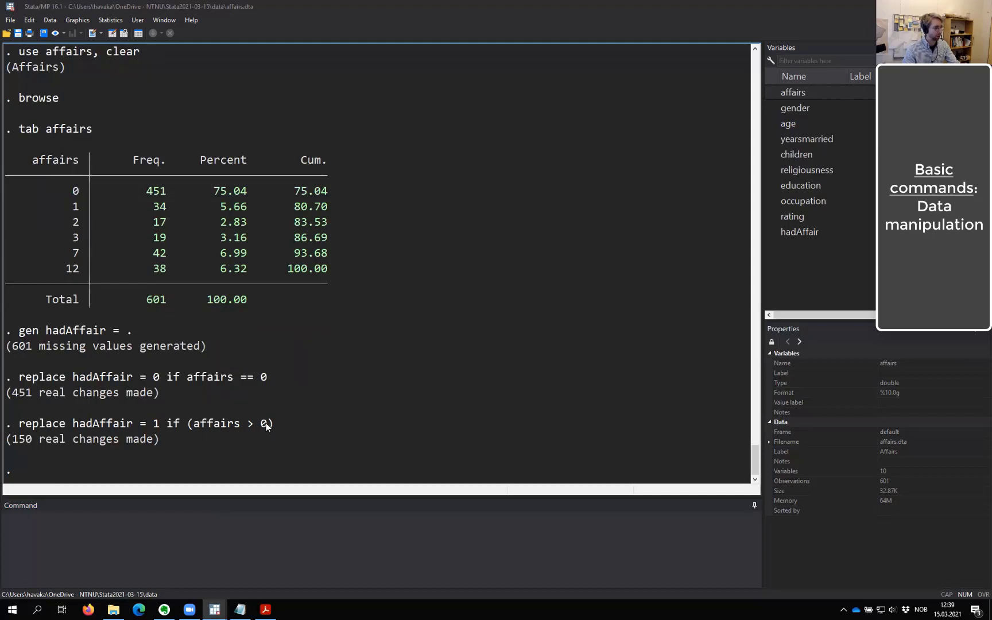
drag(266, 424, 196, 428)
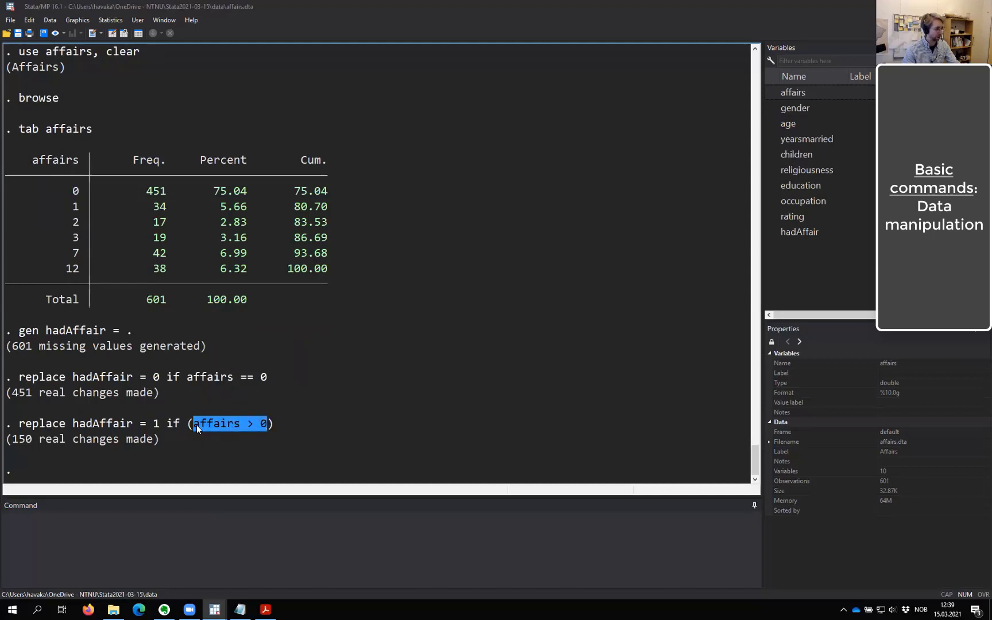
click(322, 437)
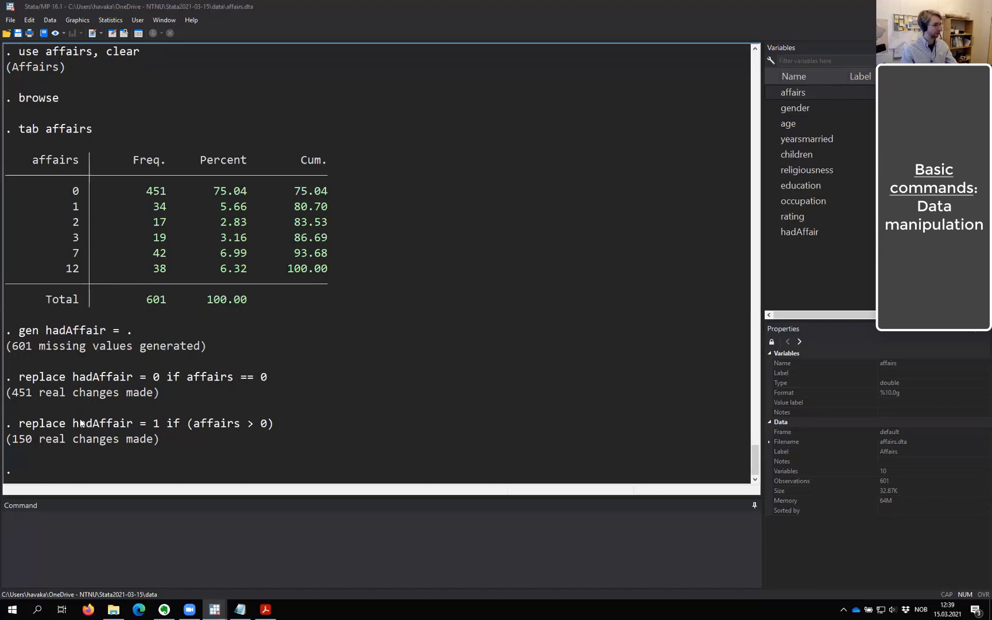
click(159, 546)
text(tab )
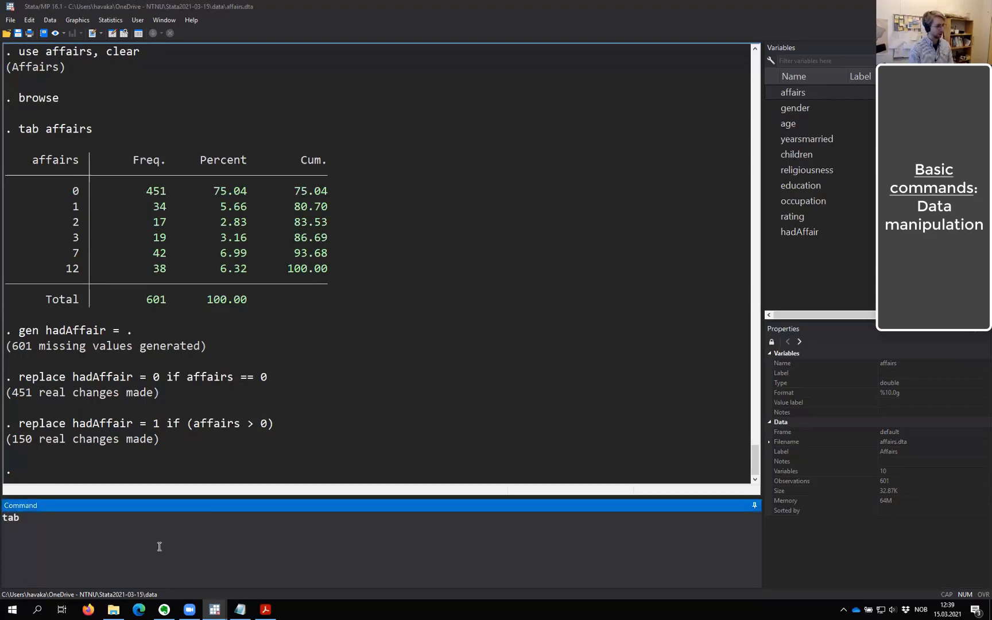
text(hadAffair)
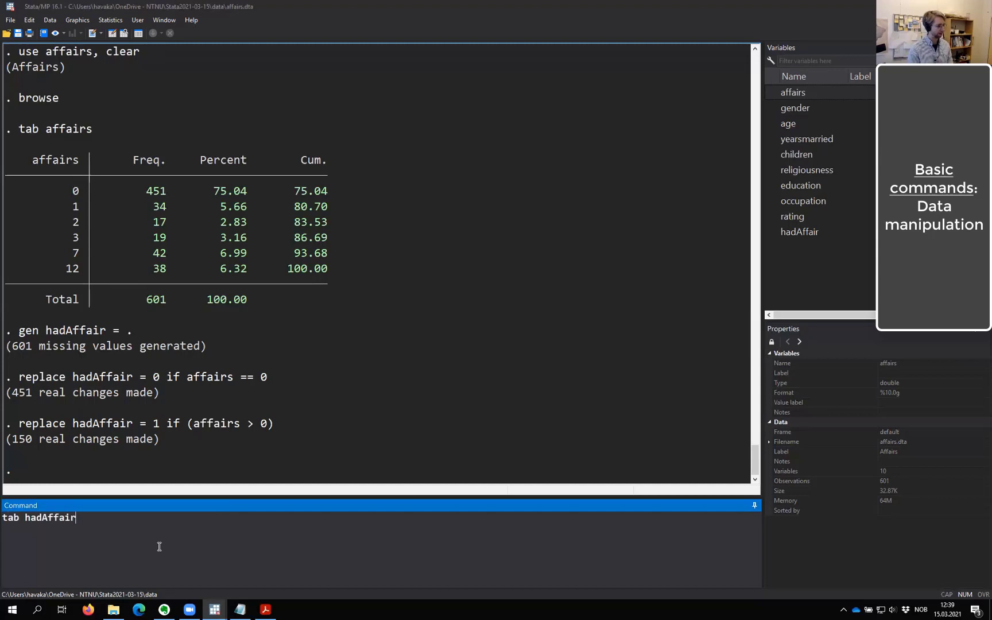
key(Return)
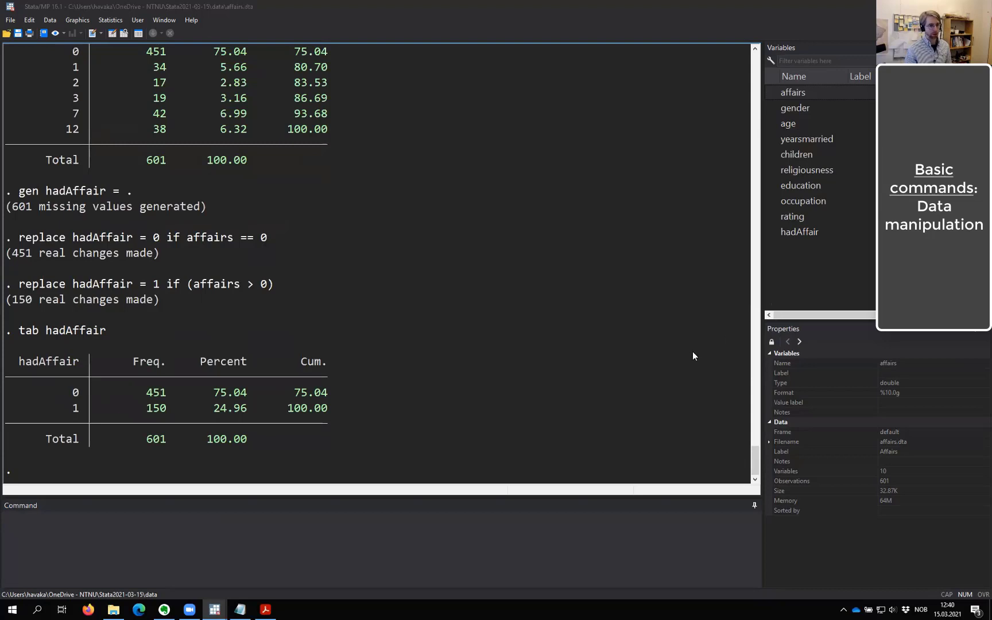
- Switch to File Explorer, open the BIG5 folder inside data, and copy its address as text
click(398, 535)
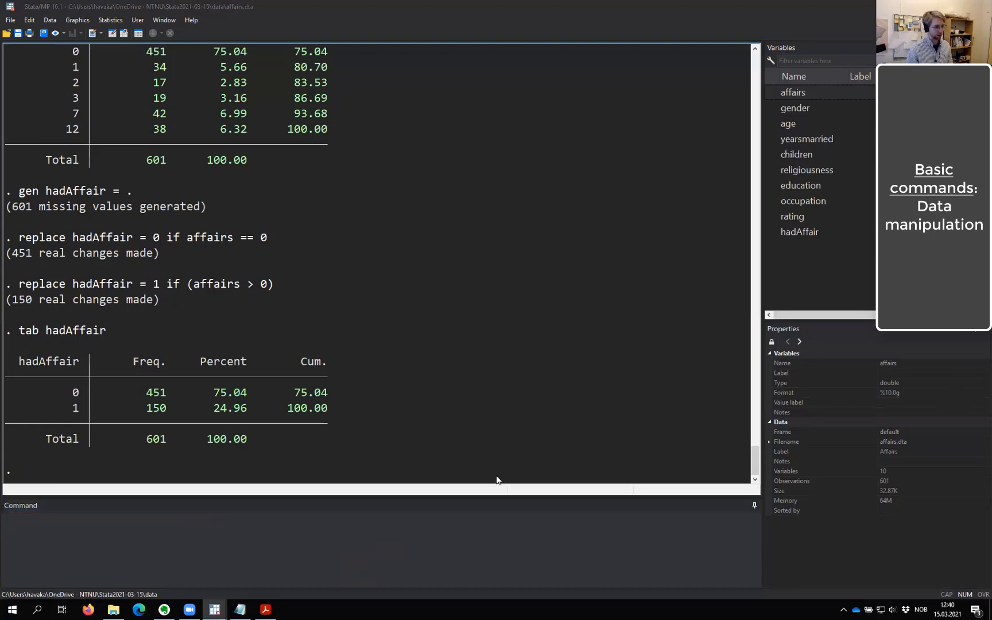
click(383, 540)
key(alt+Tab)
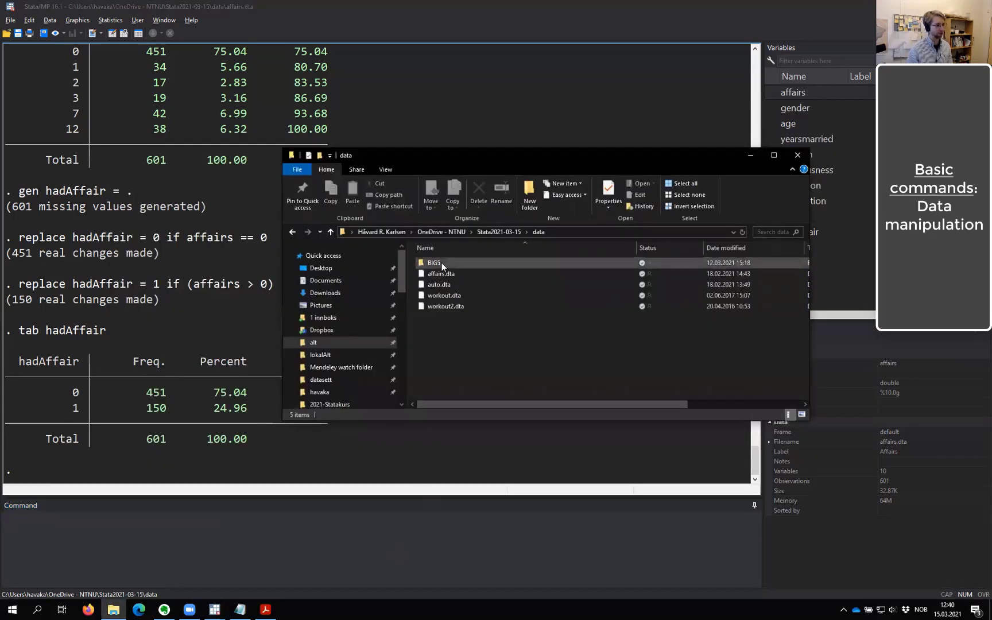
double_click(440, 263)
right_click(563, 231)
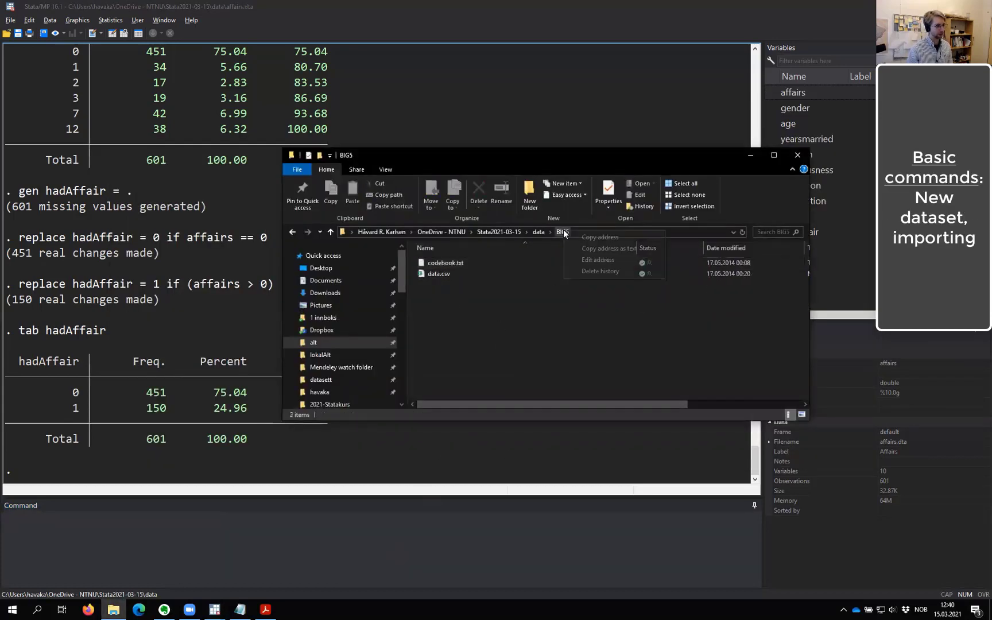
click(593, 248)
- Switch back to Stata and change the working directory to the copied BIG5 folder path, using cd with the path in quotes
click(282, 552)
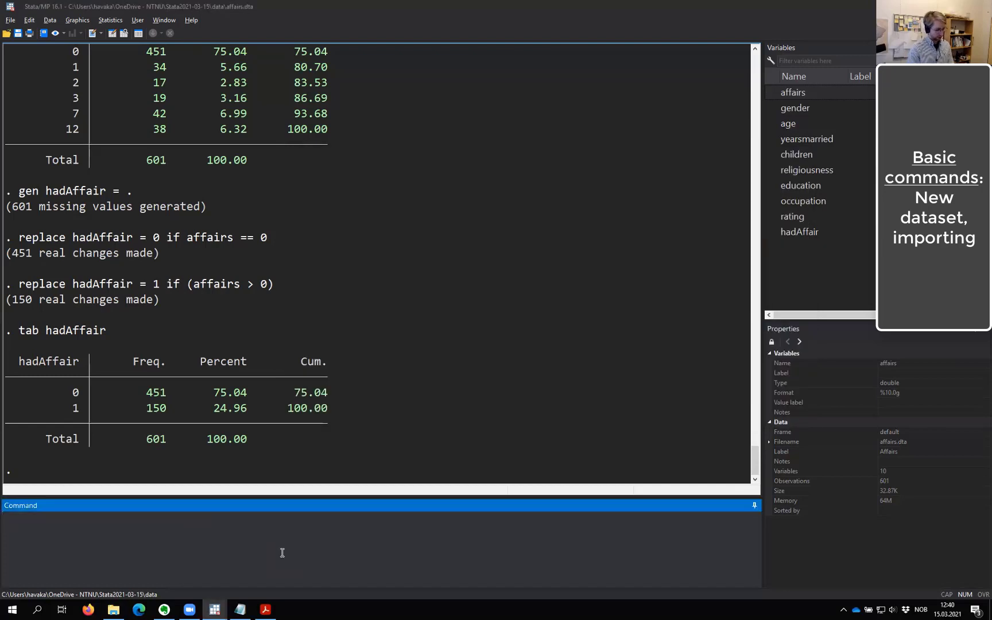
text(cd ")
key(ctrl+v)
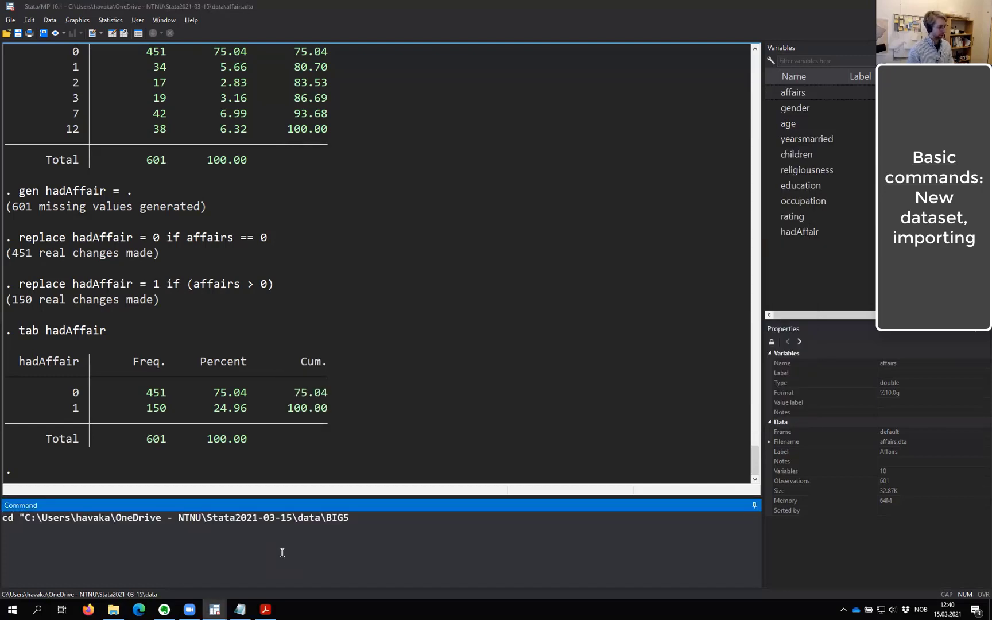
text(")
key(Return)
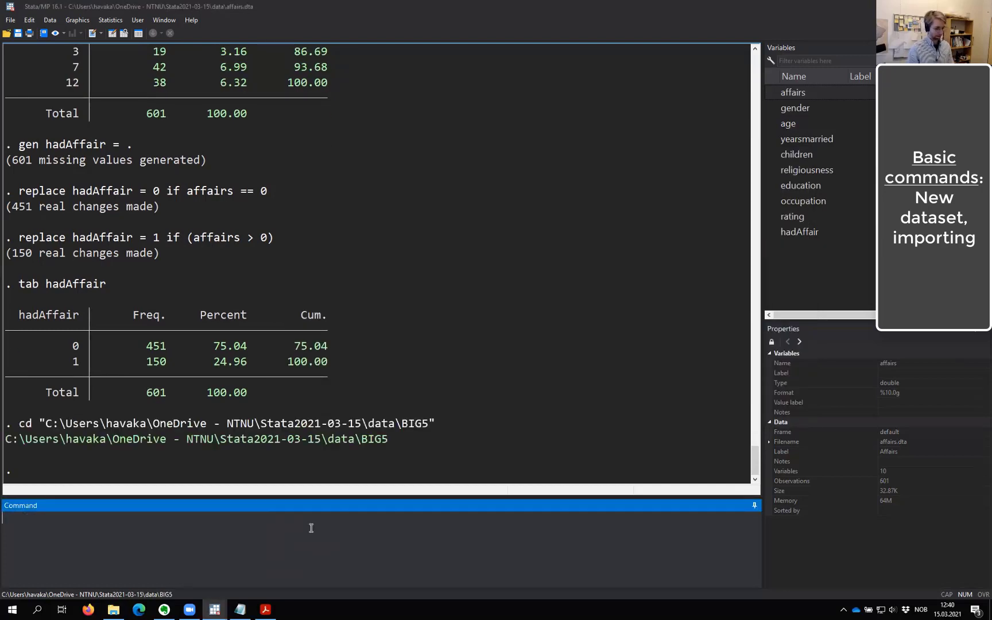
- List the working directory's contents with dir, and examine the entries for codebook.txt and data.csv
text(dir)
key(Return)
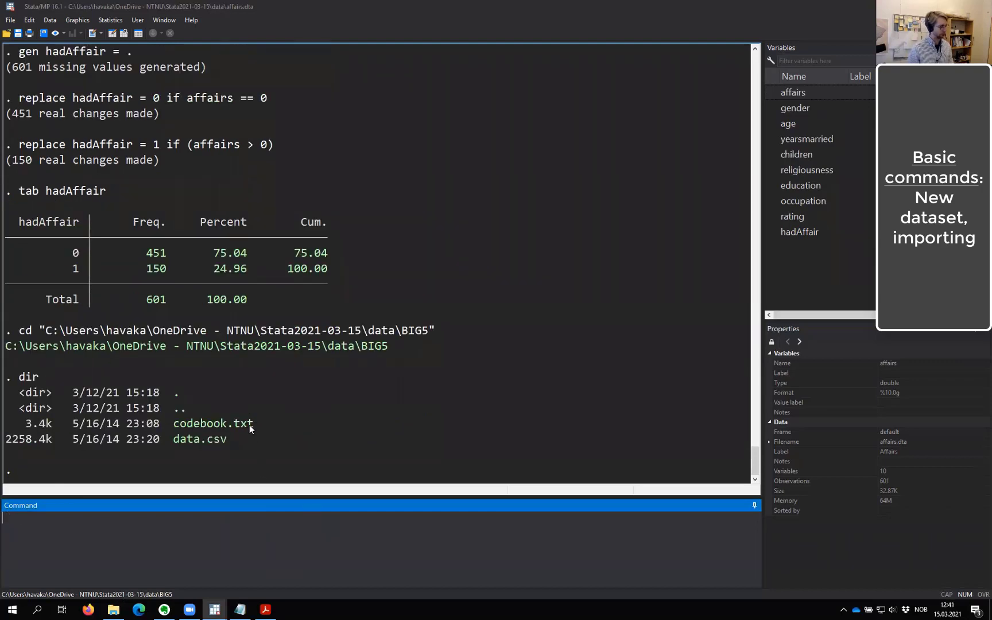
drag(238, 439, 29, 428)
click(209, 423)
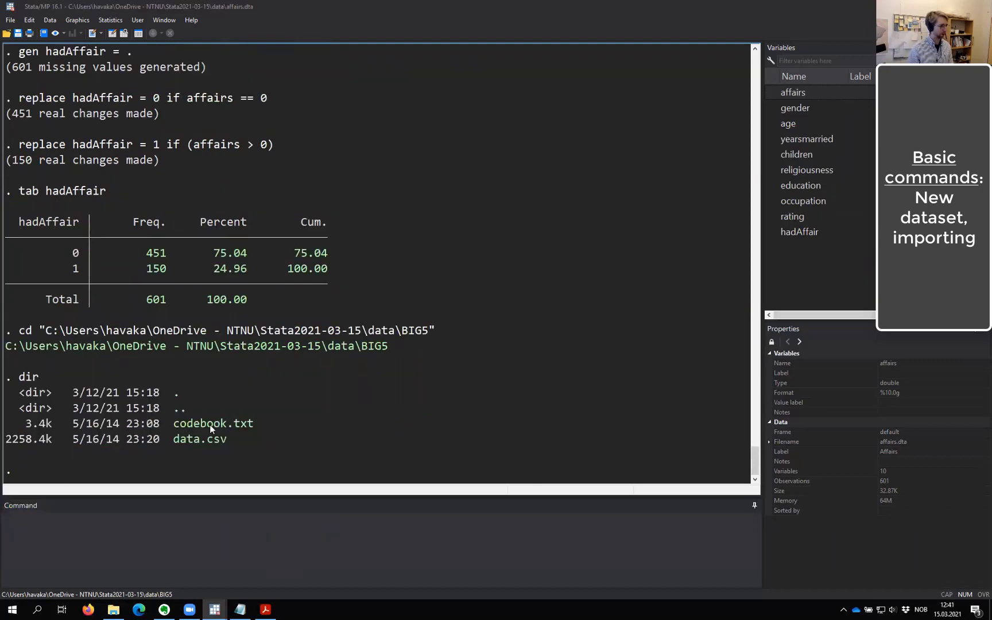
drag(173, 423, 253, 421)
click(232, 431)
click(227, 443)
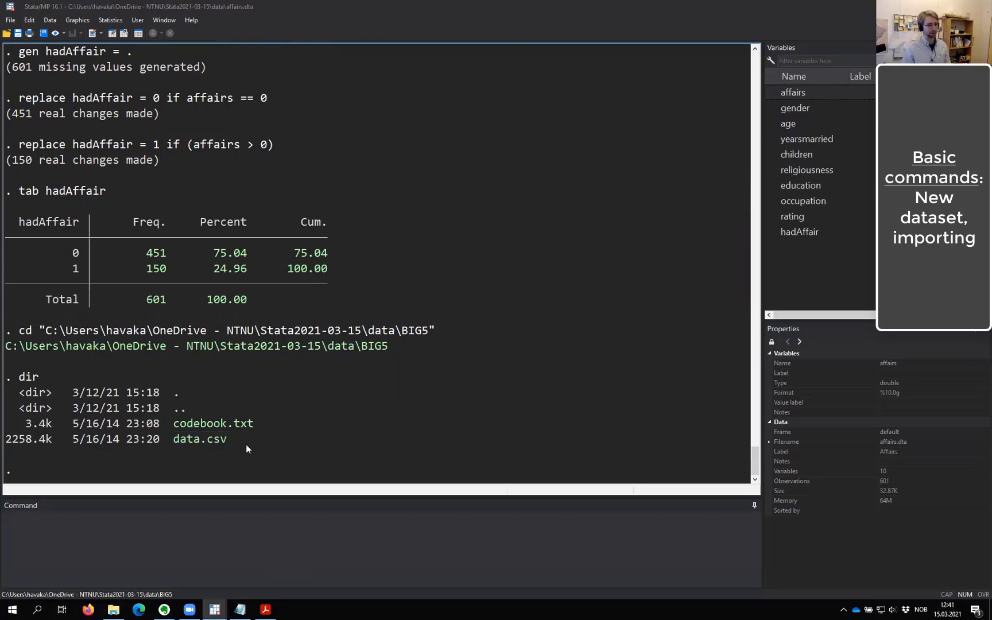
- Switch to File Explorer, open codebook.txt from the BIG5 folder, and widen its Notepad window
key(alt+Tab)
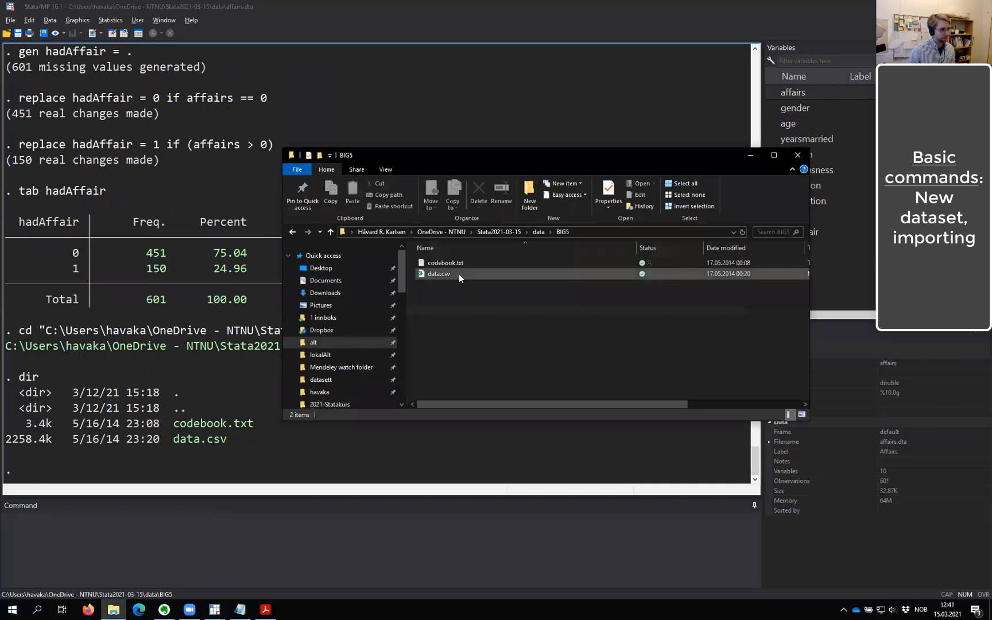
click(461, 274)
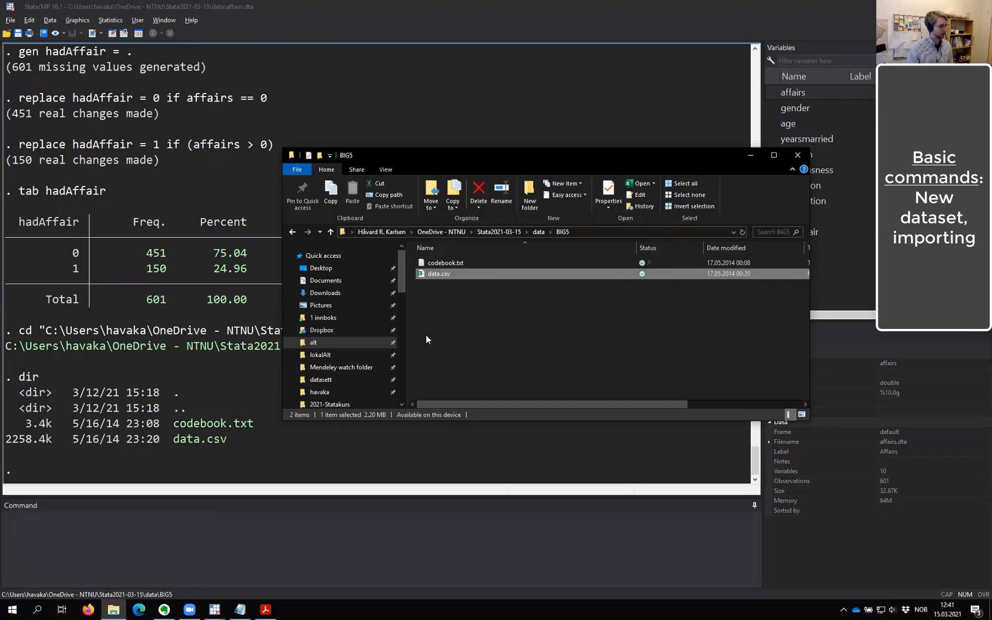
double_click(454, 262)
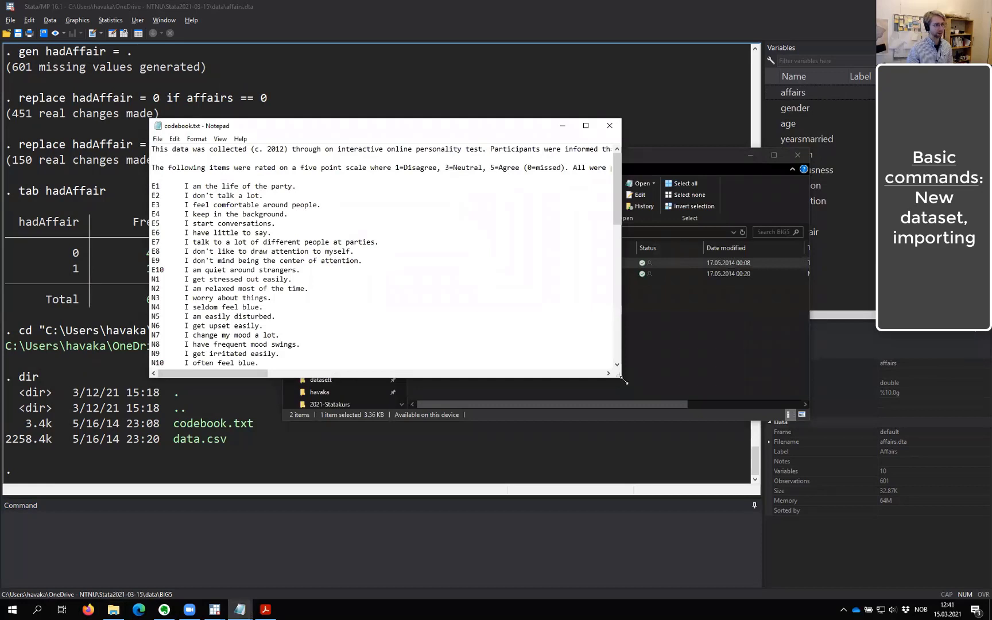
drag(624, 381, 898, 317)
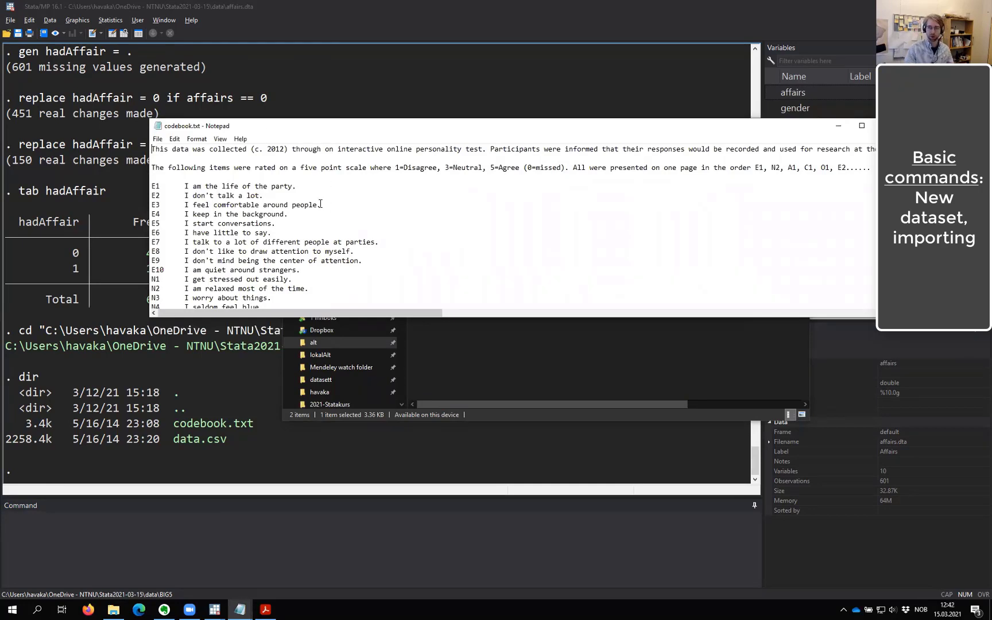
- Examine the codebook's introduction for the five-point rating scale and the code used for missed answers
click(181, 159)
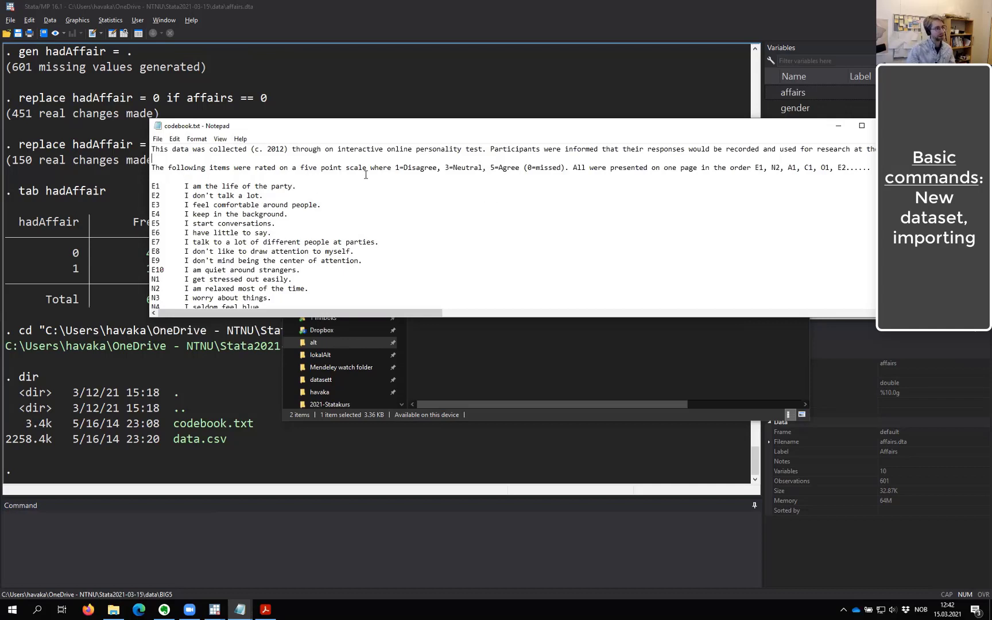
double_click(393, 168)
drag(527, 168, 562, 169)
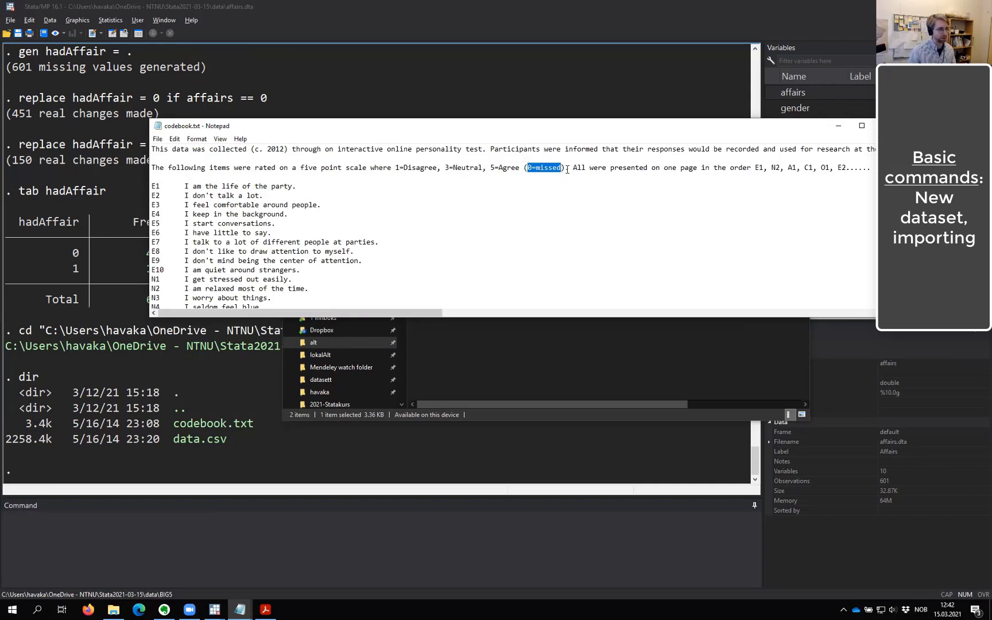
click(567, 170)
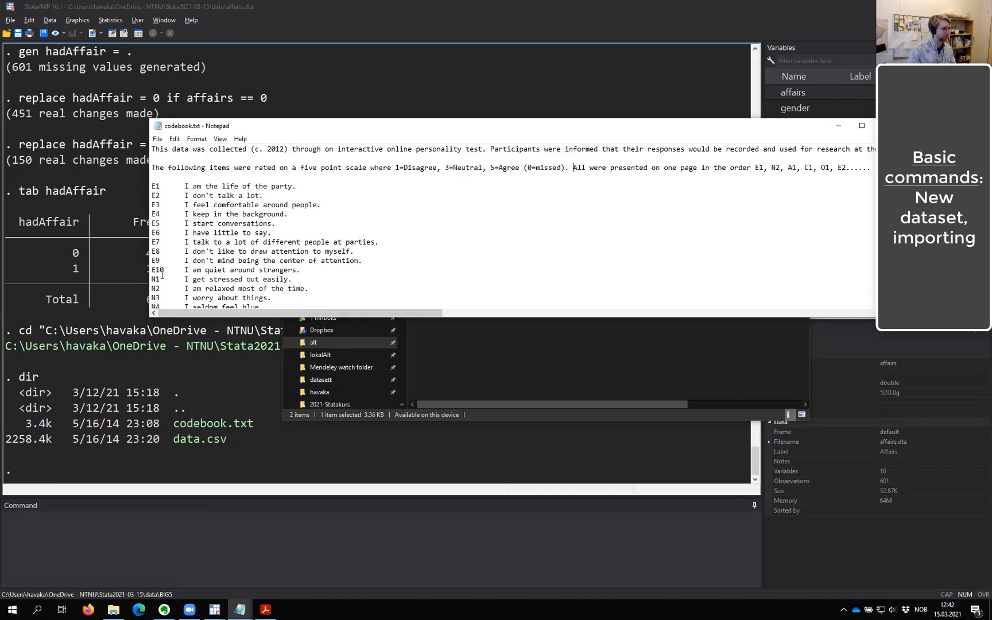
- Read through the codebook's lettered personality items and the descriptions of the variables race, age, engnat, gender and hand
scroll(165, 264, down, 5)
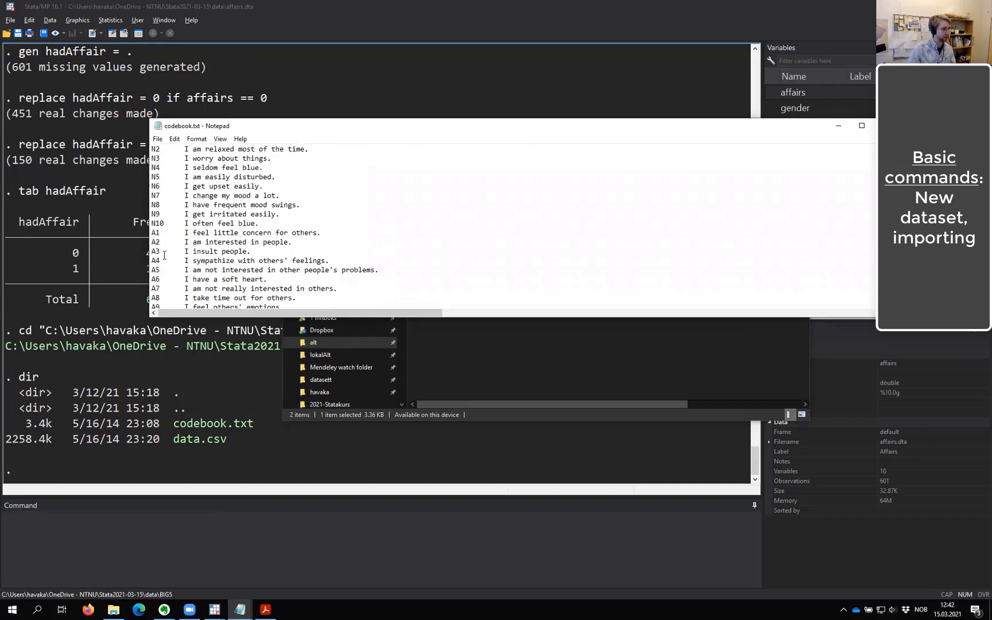
scroll(166, 241, up, 1)
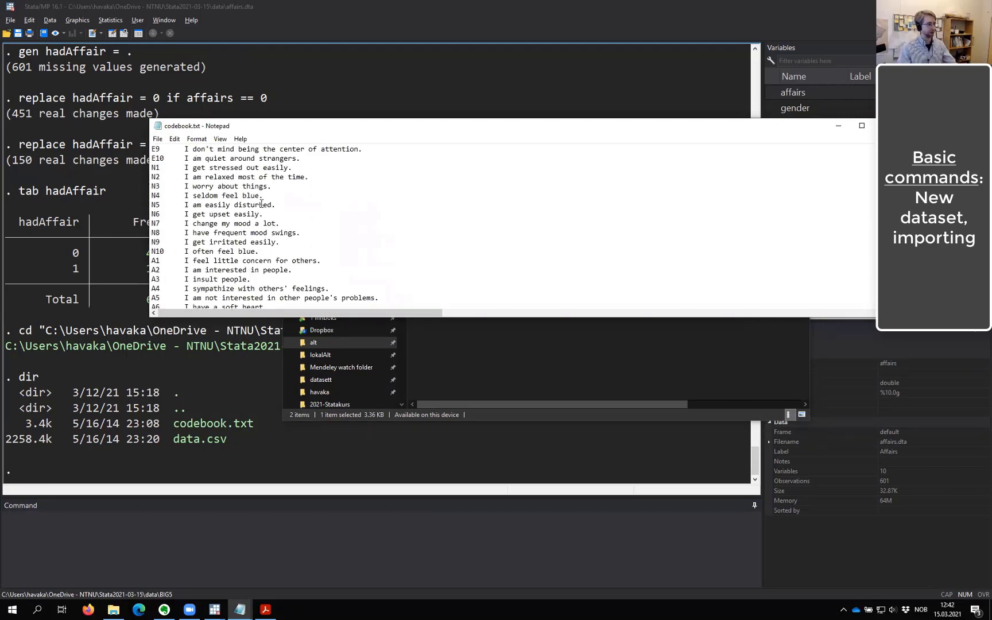
scroll(284, 207, up, 1)
scroll(286, 208, down, 17)
scroll(286, 207, down, 1)
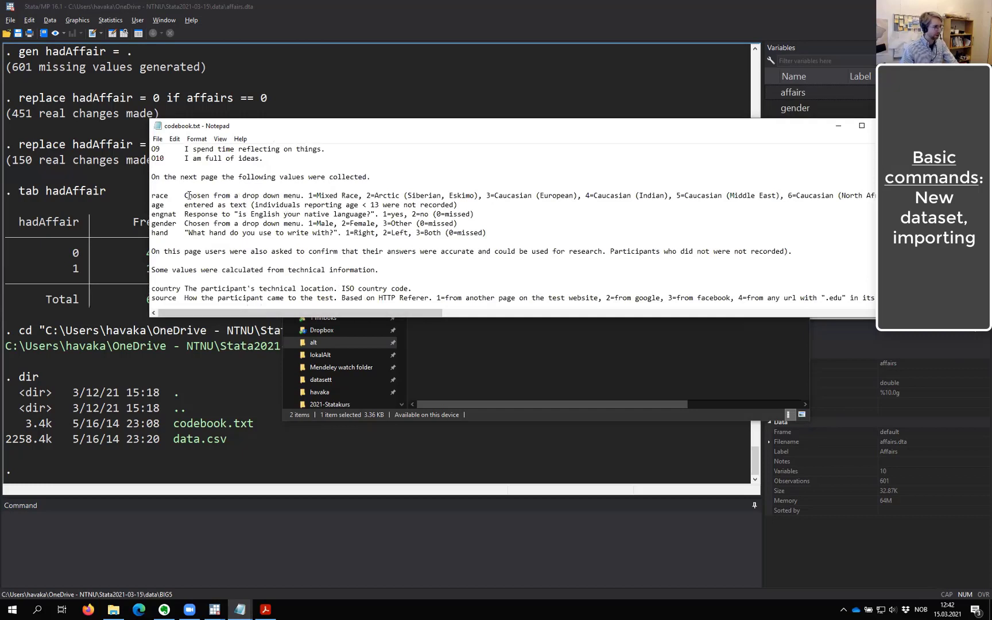
drag(169, 233, 145, 195)
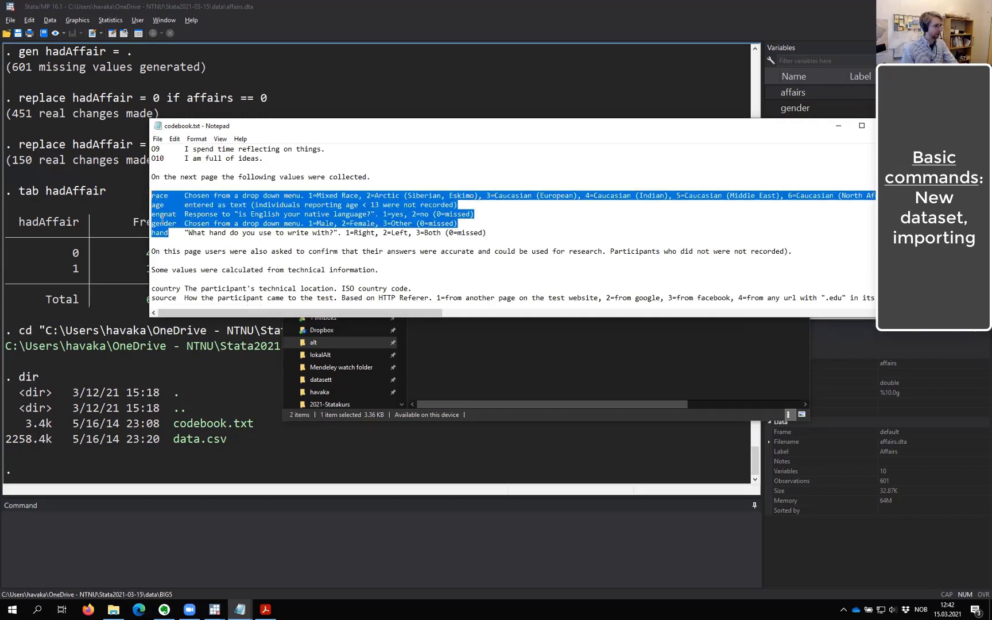
click(178, 217)
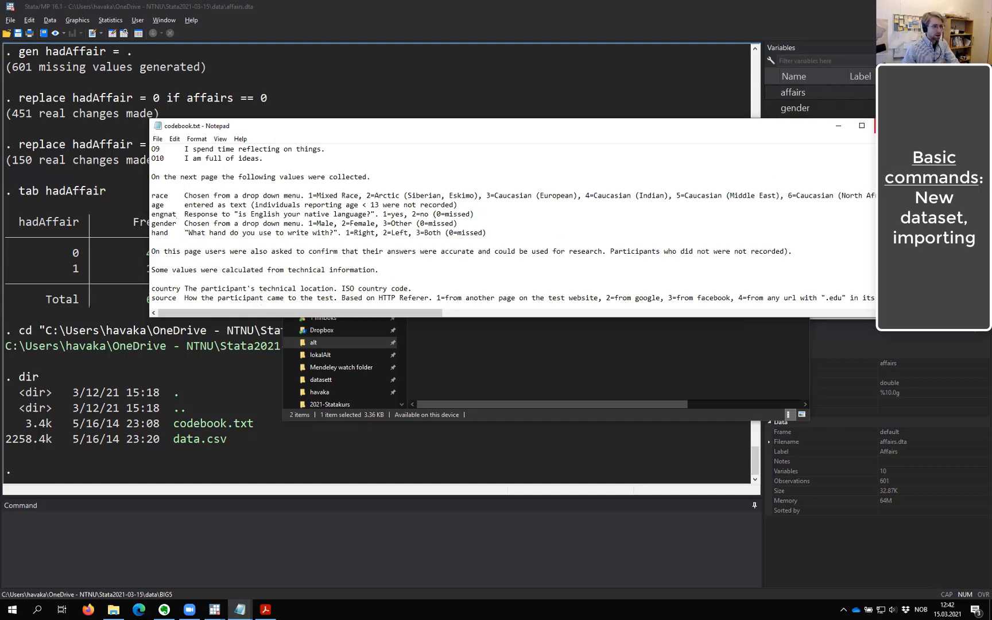
scroll(790, 183, up, 12)
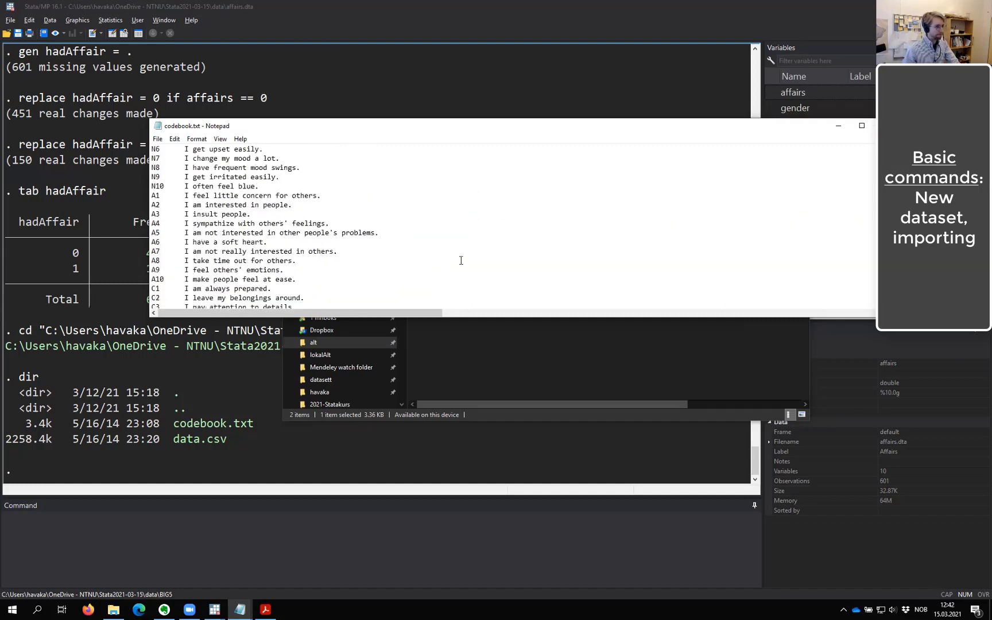
- Close the codebook and select data.csv in the BIG5 folder
click(873, 126)
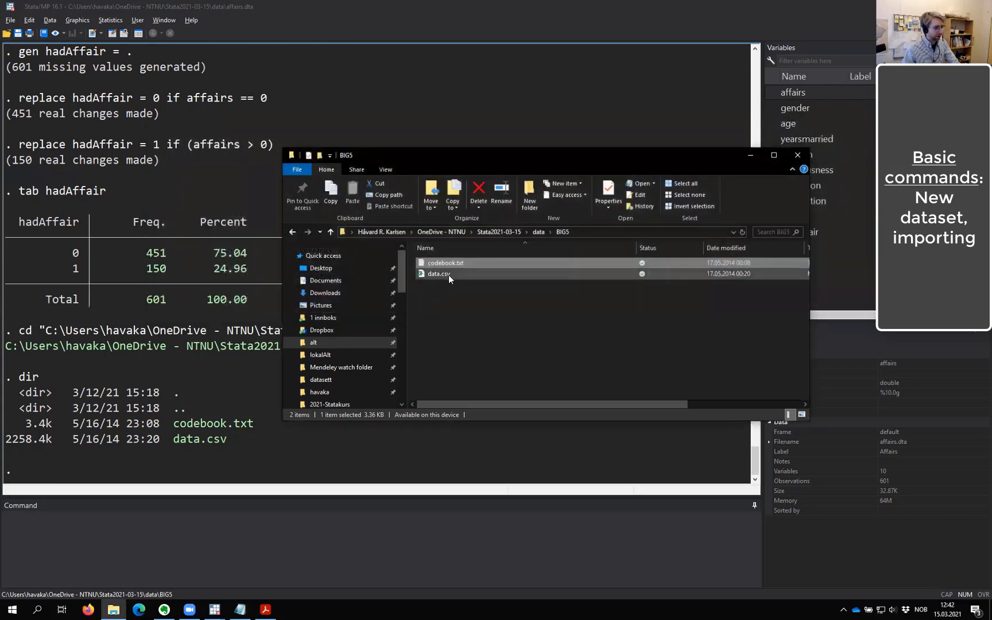
click(449, 275)
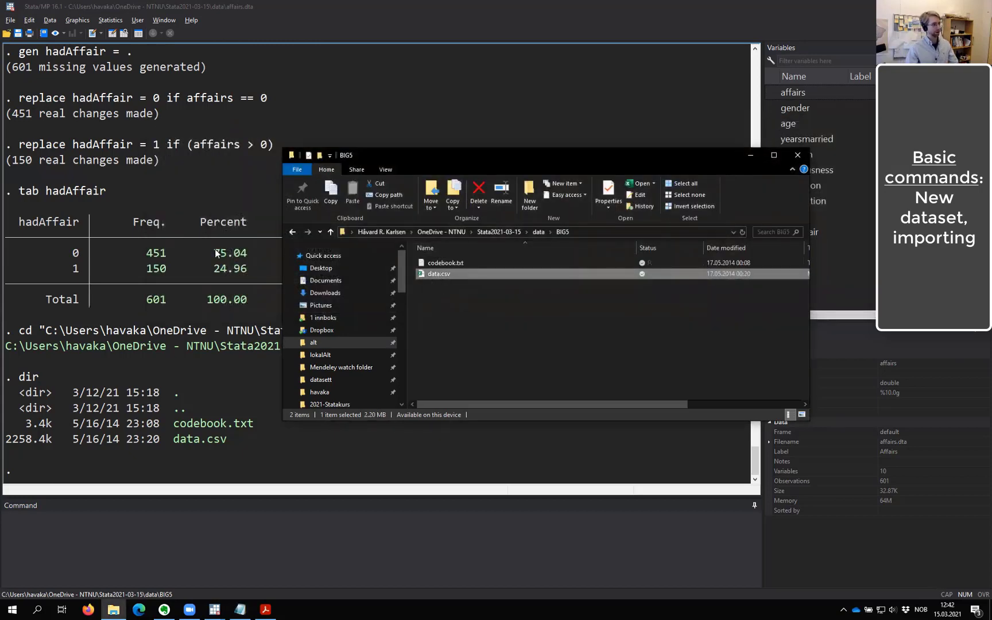